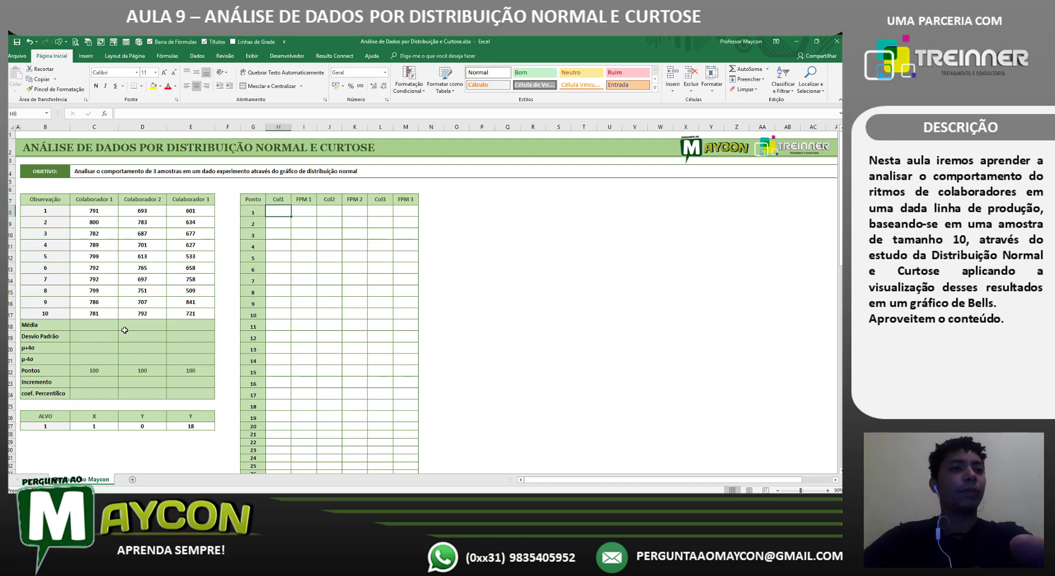
Step: Examine the three collaborators' observation columns and the empty Média and Desvio Padrão rows beneath them
{"action": "left_click", "coordinate": [108, 326]}
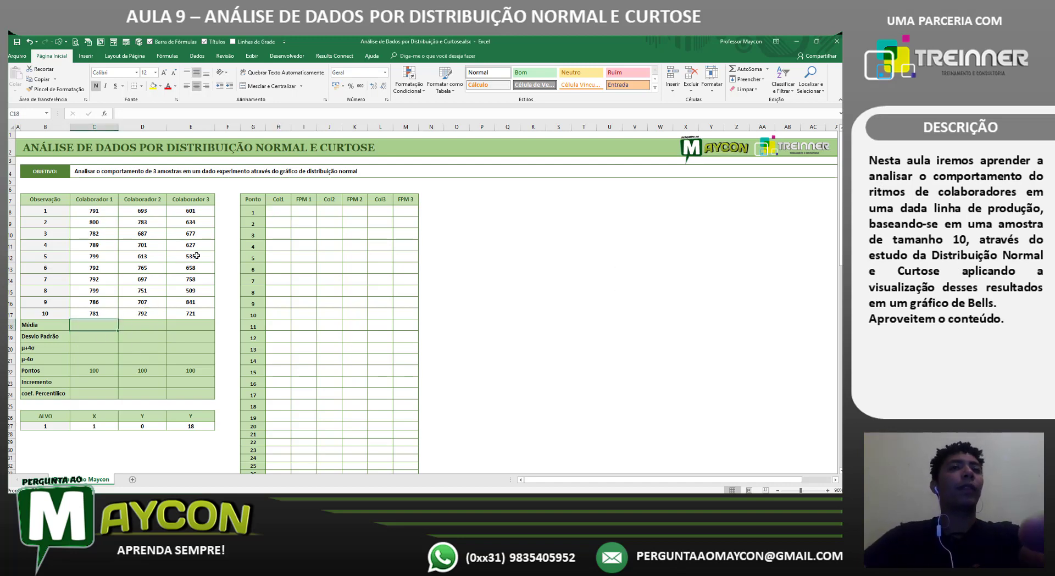
{"action": "left_click", "coordinate": [45, 210]}
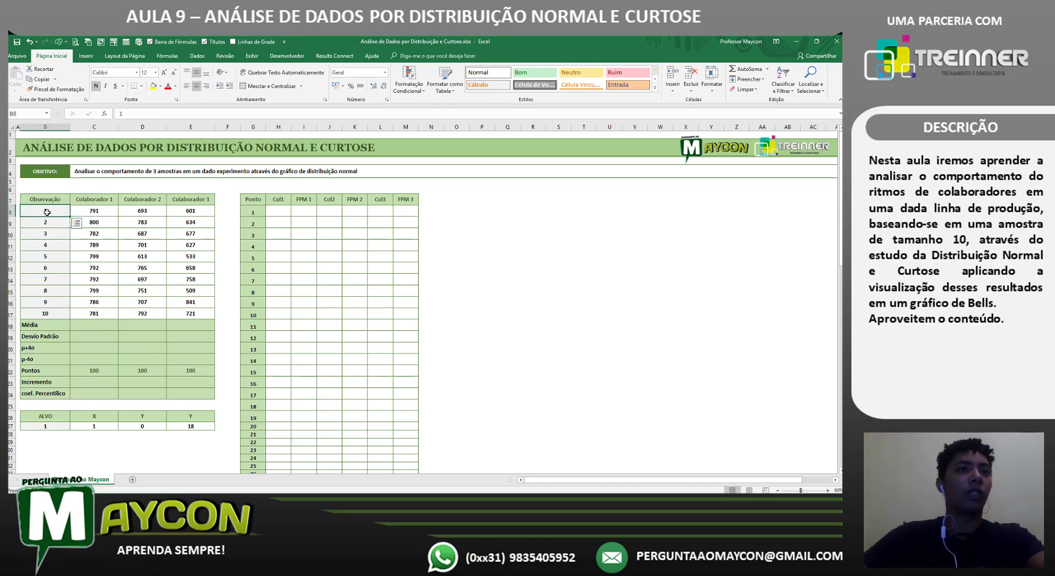
{"action": "left_click", "coordinate": [96, 201]}
{"action": "left_click", "coordinate": [144, 200]}
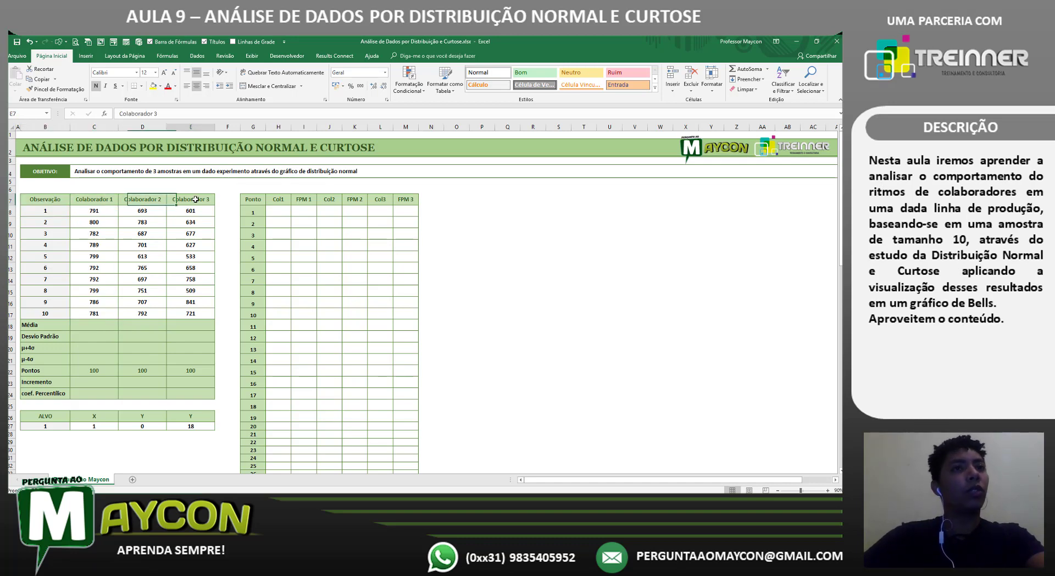
{"action": "left_click", "coordinate": [197, 199]}
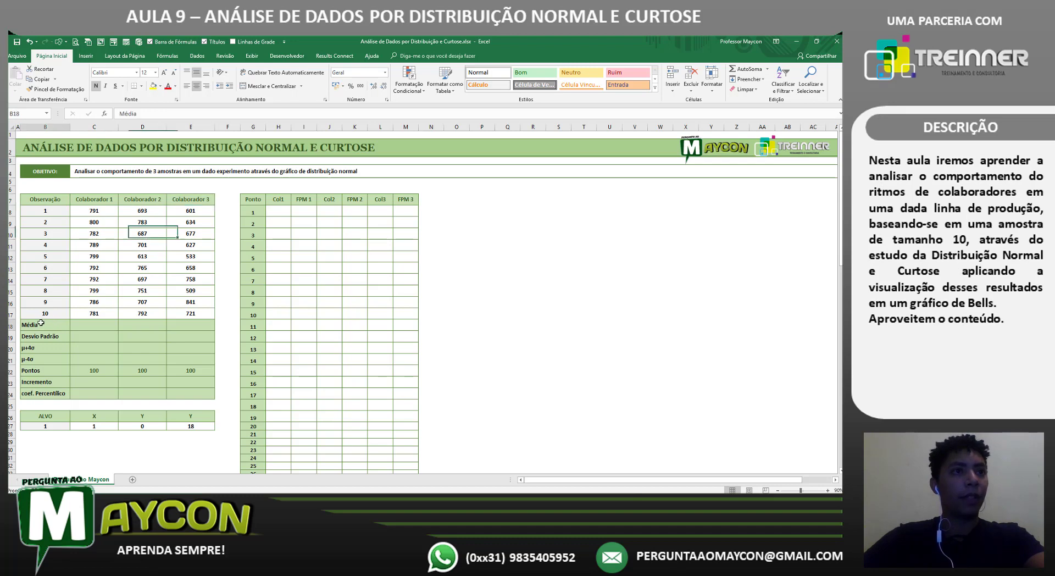
{"action": "left_click", "coordinate": [85, 323]}
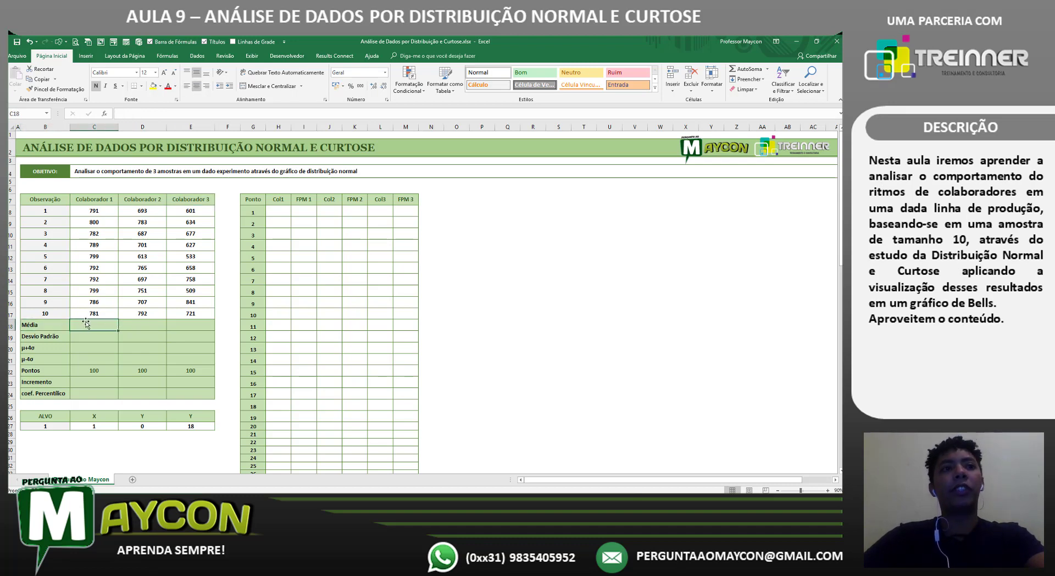
{"action": "left_click_drag", "start_coordinate": [45, 325], "coordinate": [184, 333]}
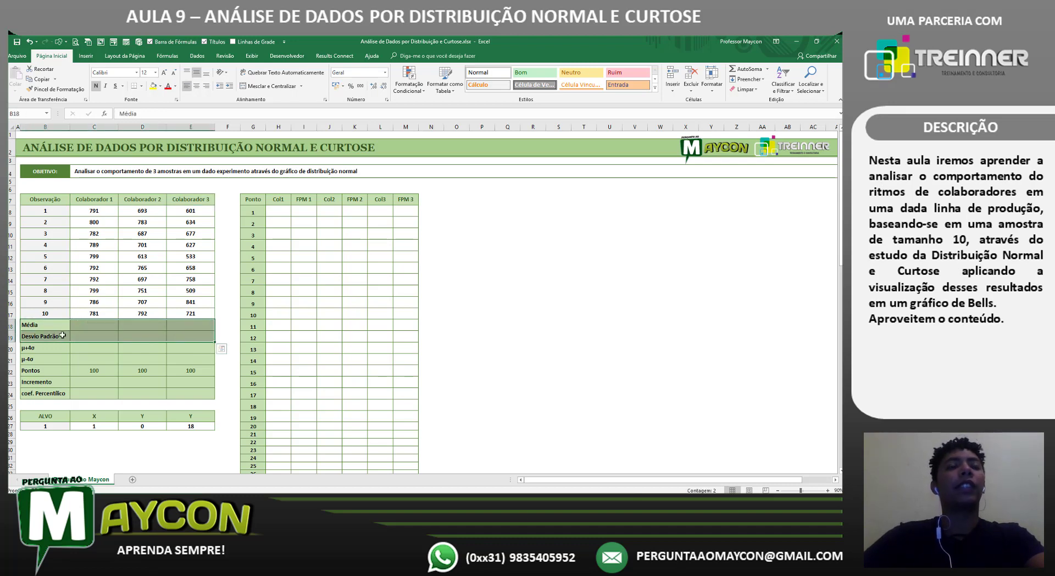
{"action": "left_click", "coordinate": [94, 336]}
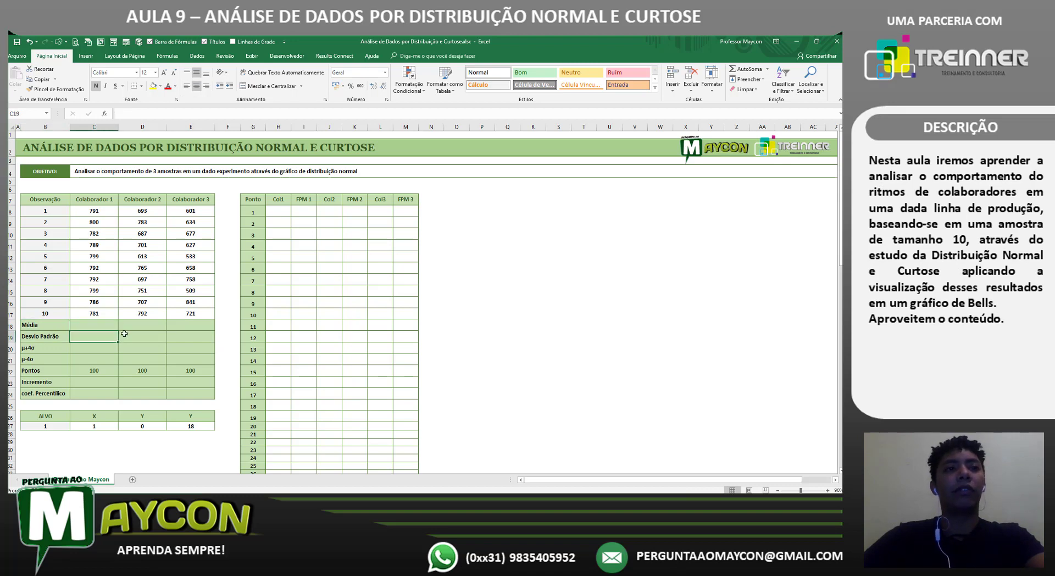
{"action": "left_click", "coordinate": [132, 336]}
{"action": "left_click", "coordinate": [142, 326]}
{"action": "left_click", "coordinate": [184, 326]}
{"action": "left_click", "coordinate": [181, 335]}
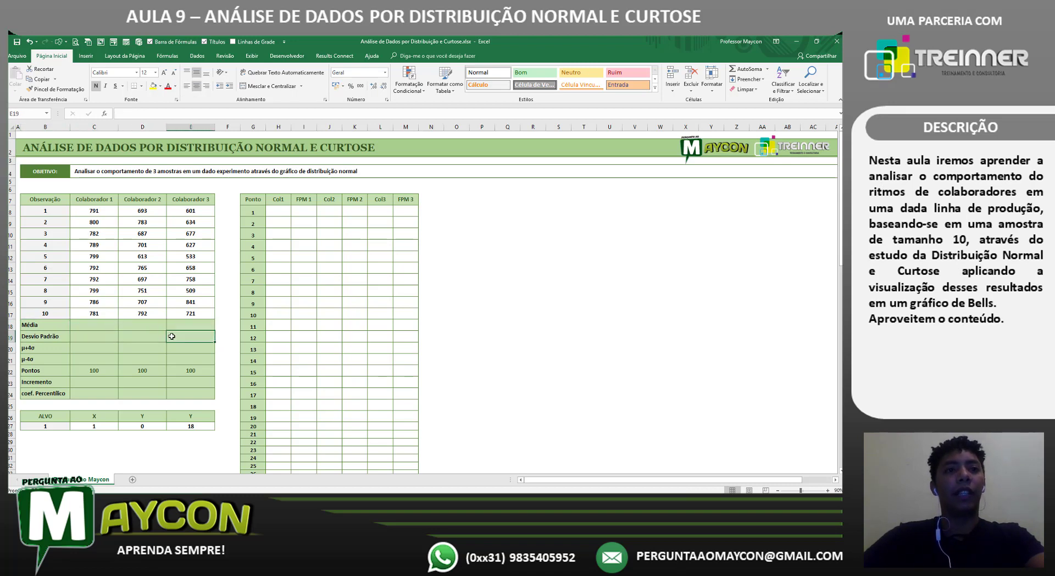
{"action": "left_click", "coordinate": [85, 328]}
{"action": "left_click", "coordinate": [92, 335]}
{"action": "left_click", "coordinate": [140, 325]}
{"action": "left_click", "coordinate": [144, 334]}
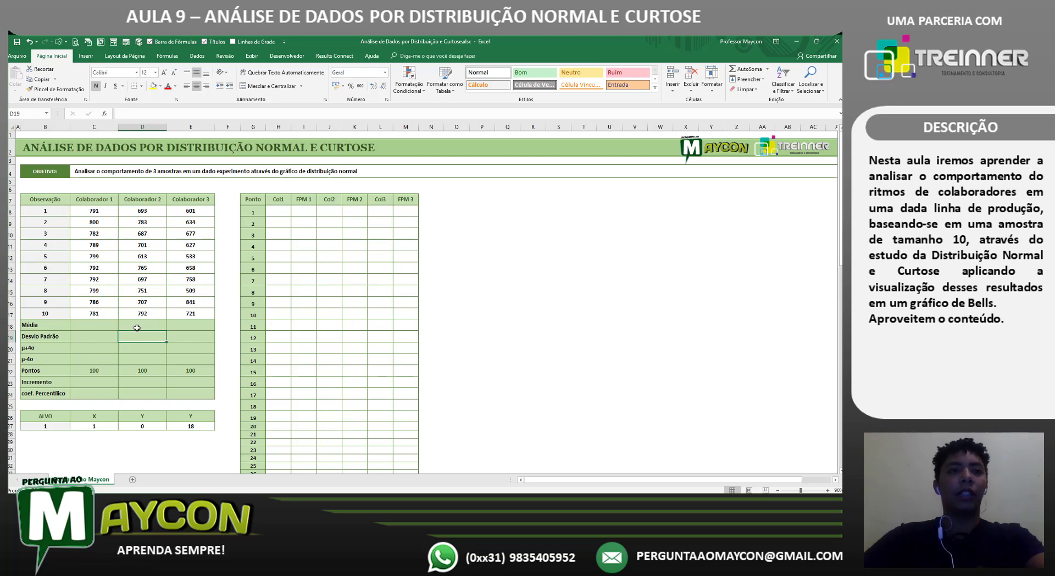
Step: Calculate Colaborador 1's mean in C18 with =MÉDIA(C8:C17) and fill the formula across to Colaborador 3
{"action": "left_click", "coordinate": [80, 324]}
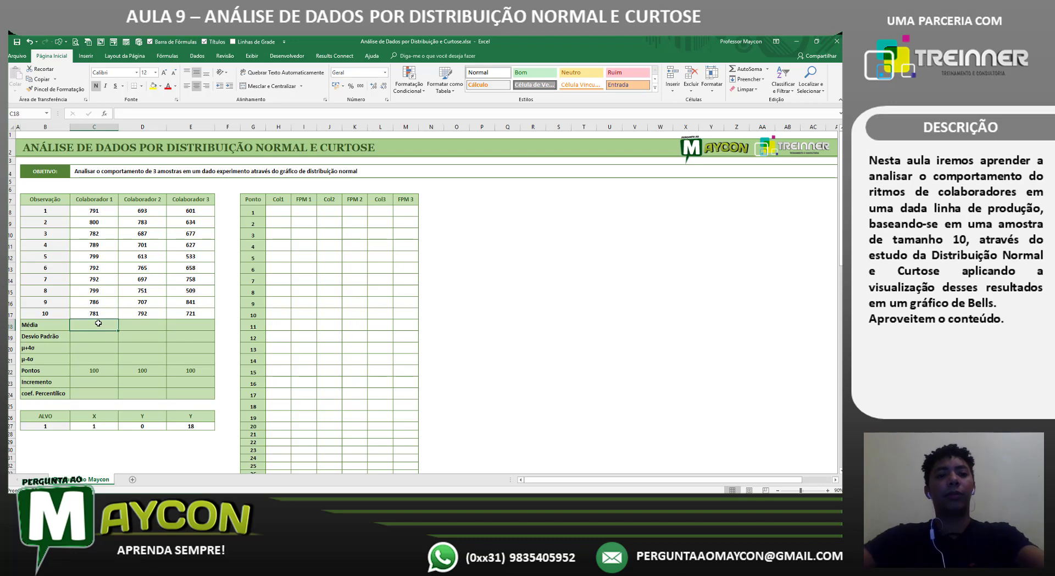
{"action": "type", "text": "=MÉDIA("}
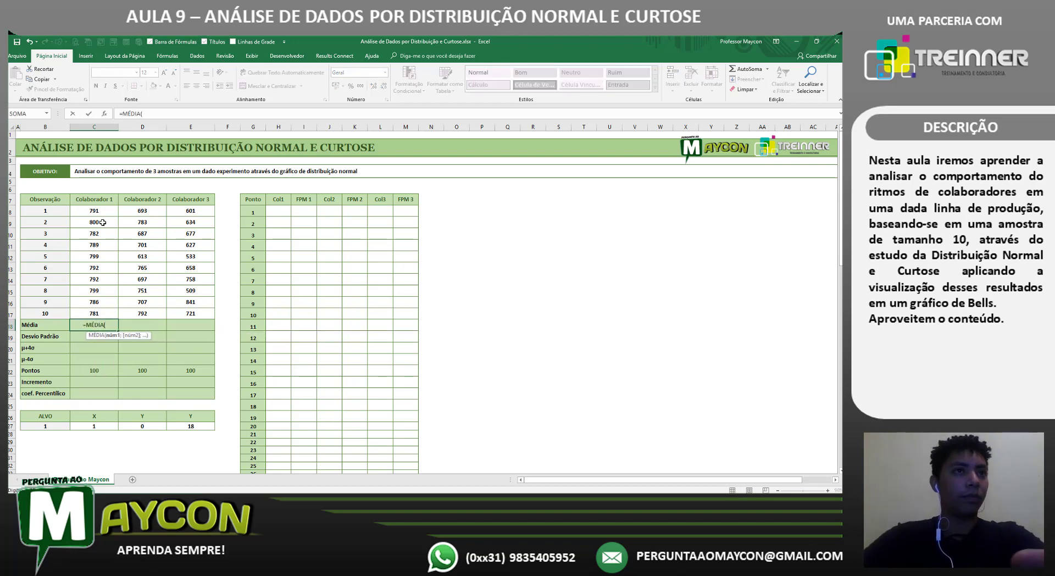
{"action": "left_click_drag", "start_coordinate": [95, 210], "coordinate": [95, 311]}
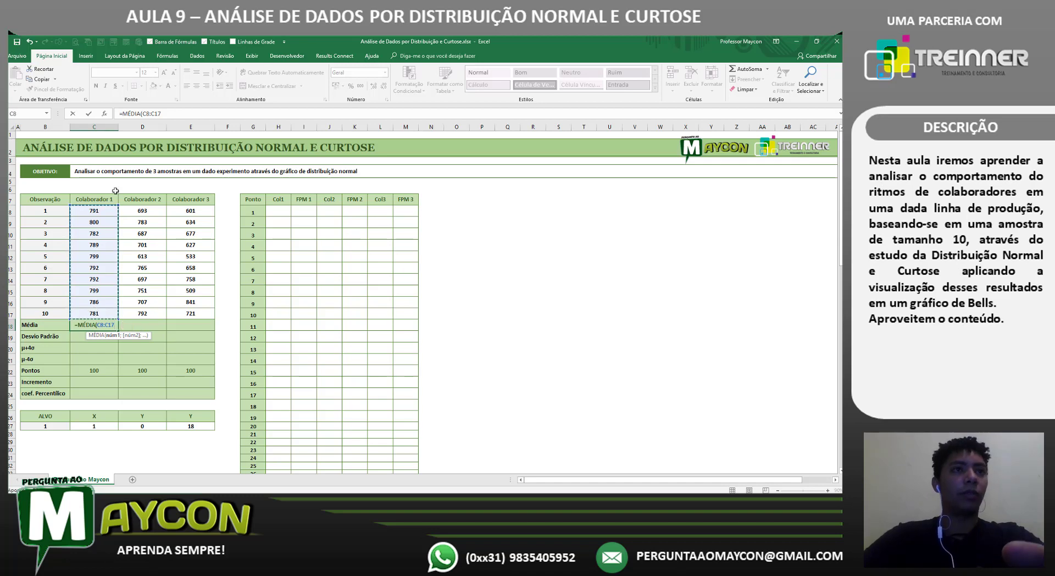
{"action": "type", "text": ")"}
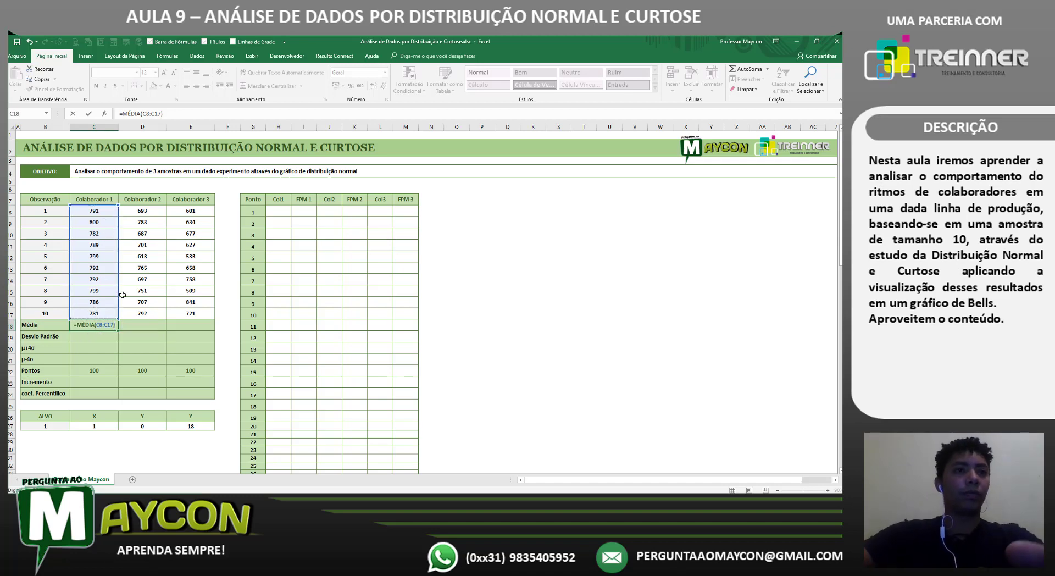
{"action": "key", "text": "Return"}
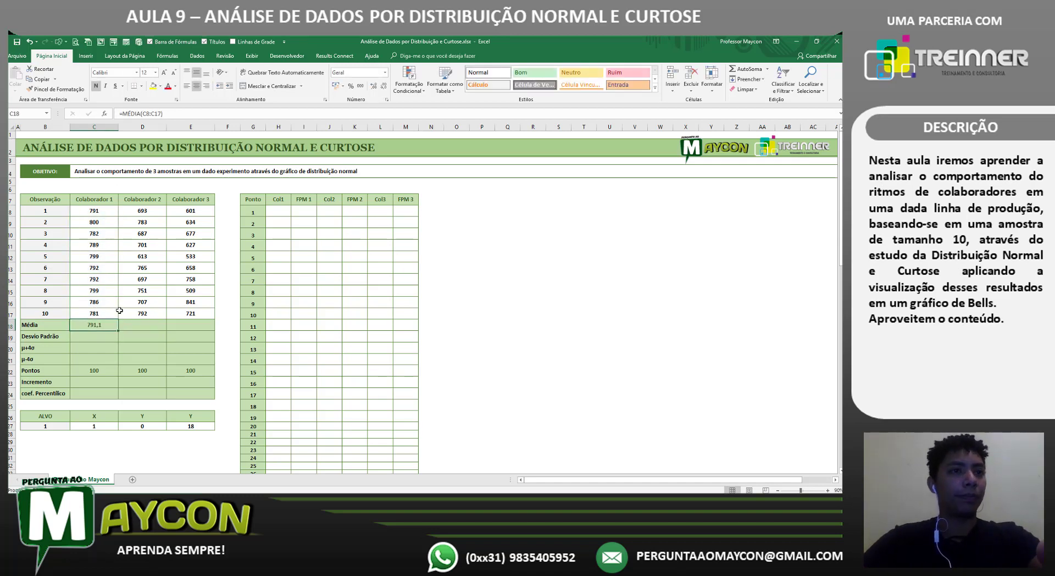
{"action": "left_click_drag", "start_coordinate": [119, 330], "coordinate": [192, 328]}
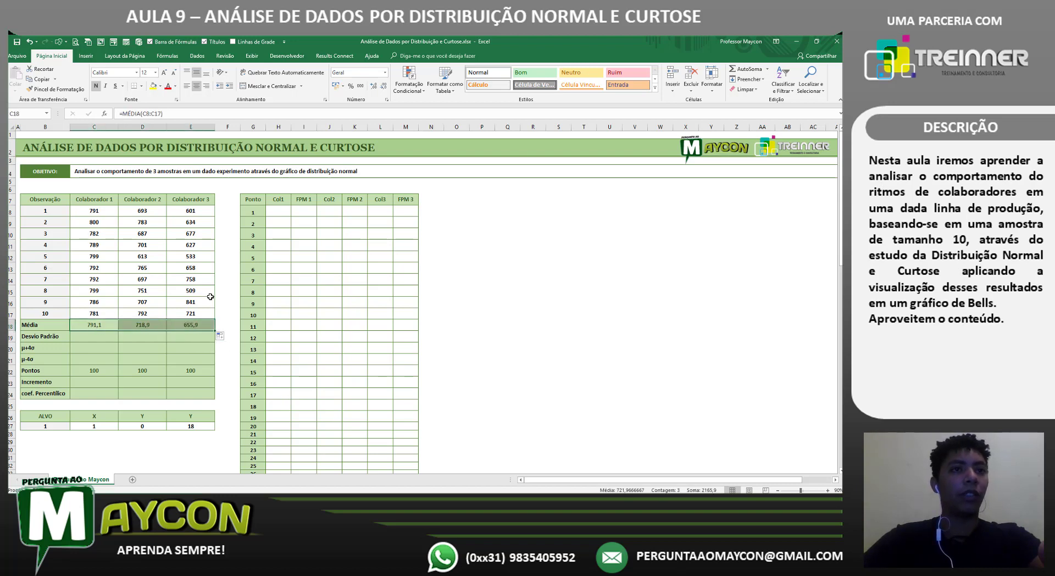
Step: Calculate Colaborador 1's sample standard deviation in C19 with =DESVPAD.A(C8:C17)
{"action": "left_click", "coordinate": [113, 336]}
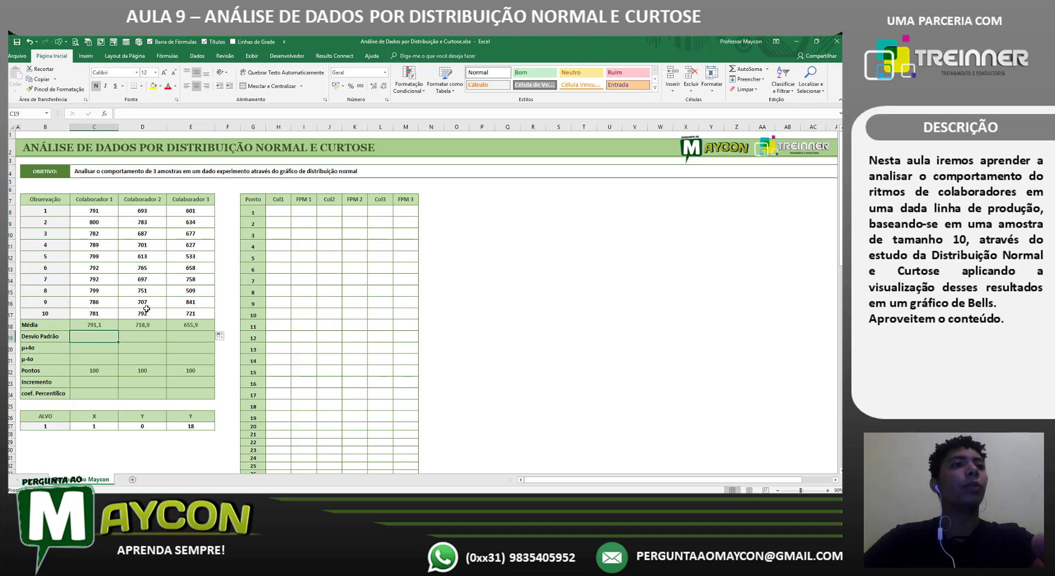
{"action": "type", "text": "=DESV"}
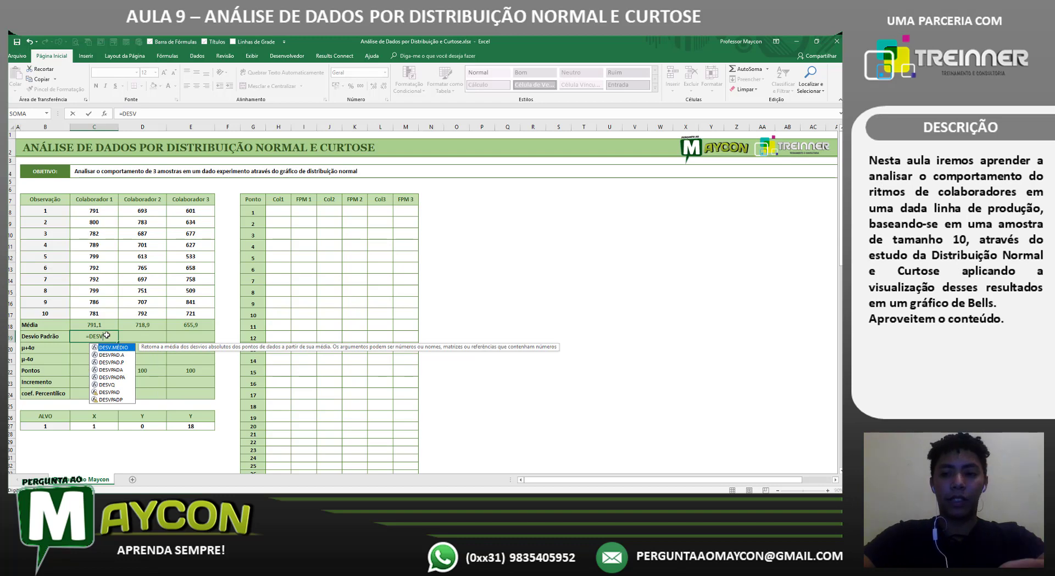
{"action": "key", "text": "Down"}
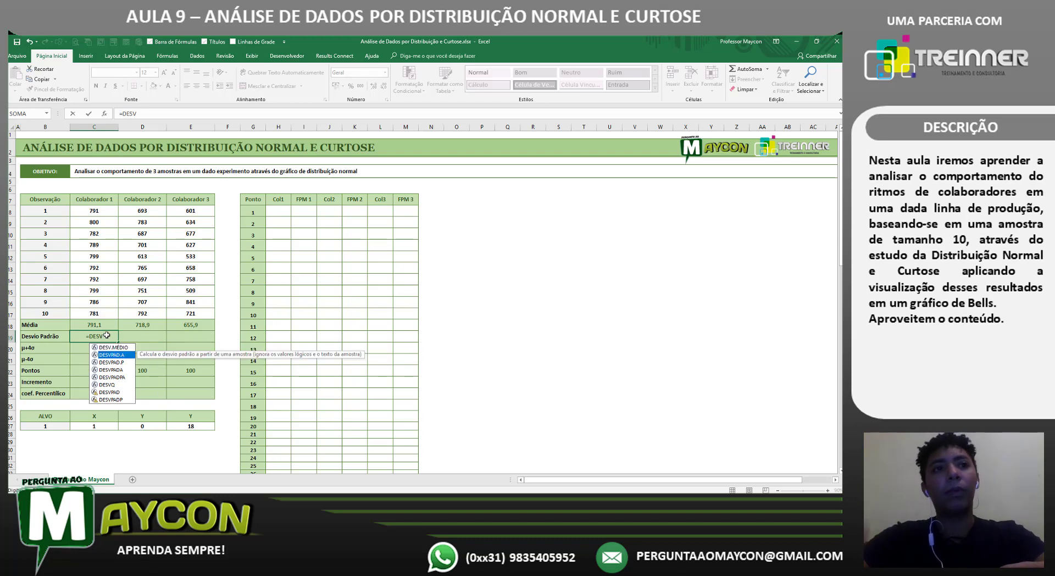
{"action": "key", "text": "Tab"}
{"action": "left_click_drag", "start_coordinate": [105, 209], "coordinate": [104, 317]}
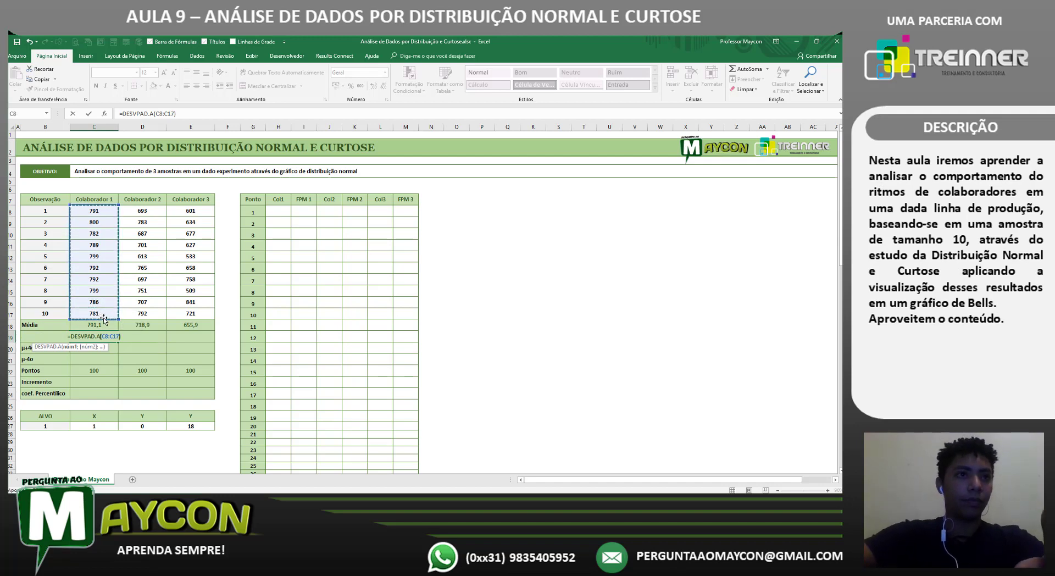
{"action": "key", "text": "Return"}
Step: Reduce the standard deviation in C19 to two decimal places and fill it across to Colaborador 3
{"action": "left_click", "coordinate": [101, 336]}
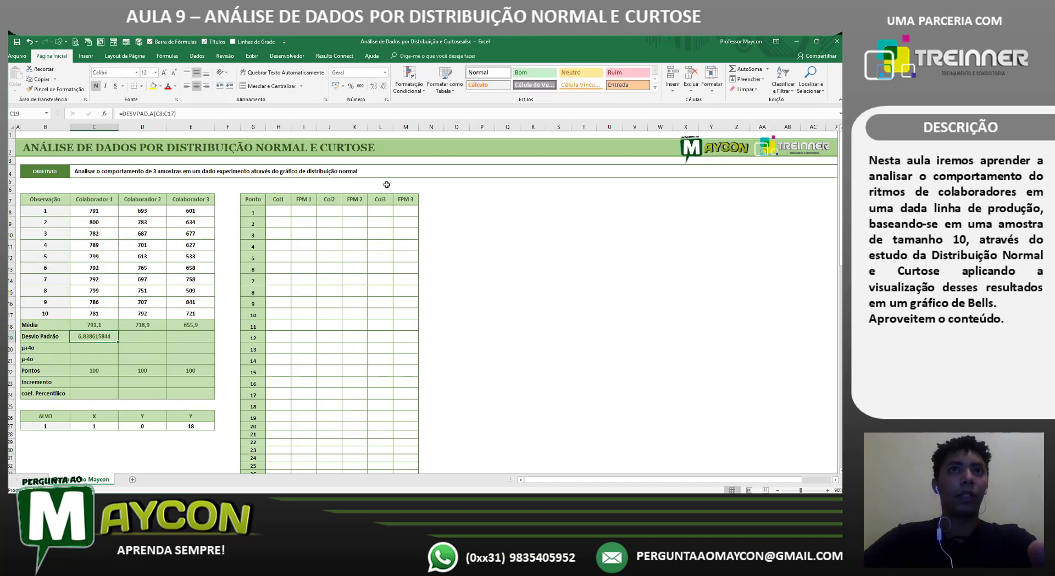
{"action": "left_click", "coordinate": [383, 86]}
{"action": "left_click", "coordinate": [383, 87]}
{"action": "left_click", "coordinate": [383, 86]}
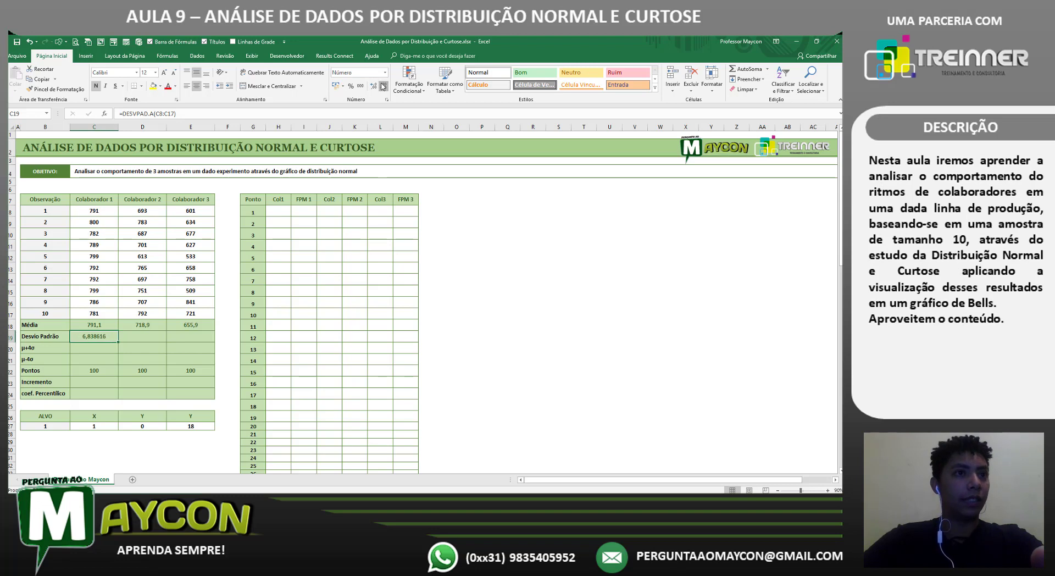
{"action": "left_click", "coordinate": [383, 86]}
{"action": "left_click", "coordinate": [382, 86]}
{"action": "left_click", "coordinate": [383, 87]}
{"action": "left_click", "coordinate": [383, 87]}
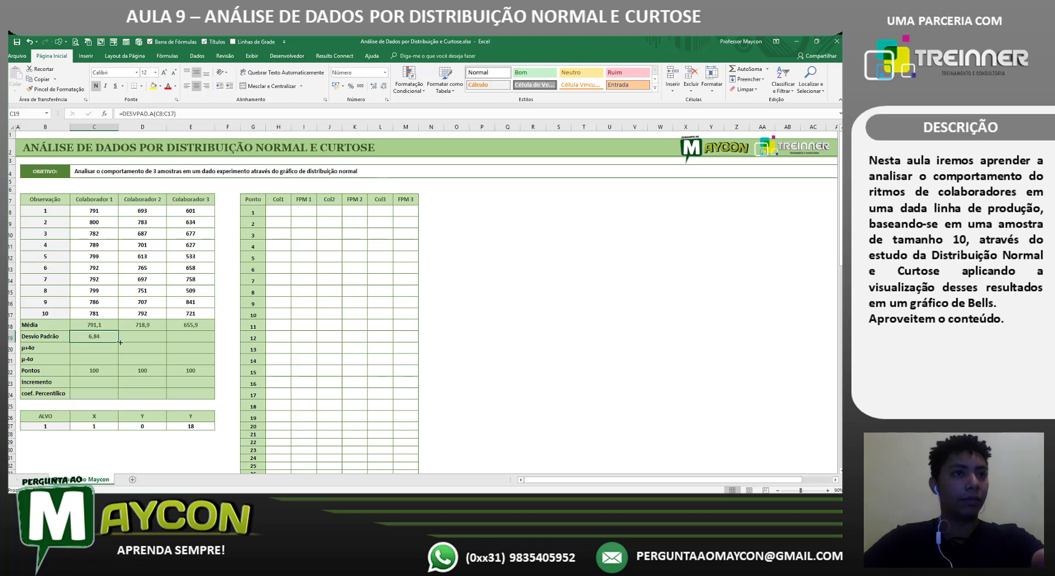
{"action": "left_click_drag", "start_coordinate": [118, 341], "coordinate": [209, 341]}
{"action": "left_click", "coordinate": [202, 339]}
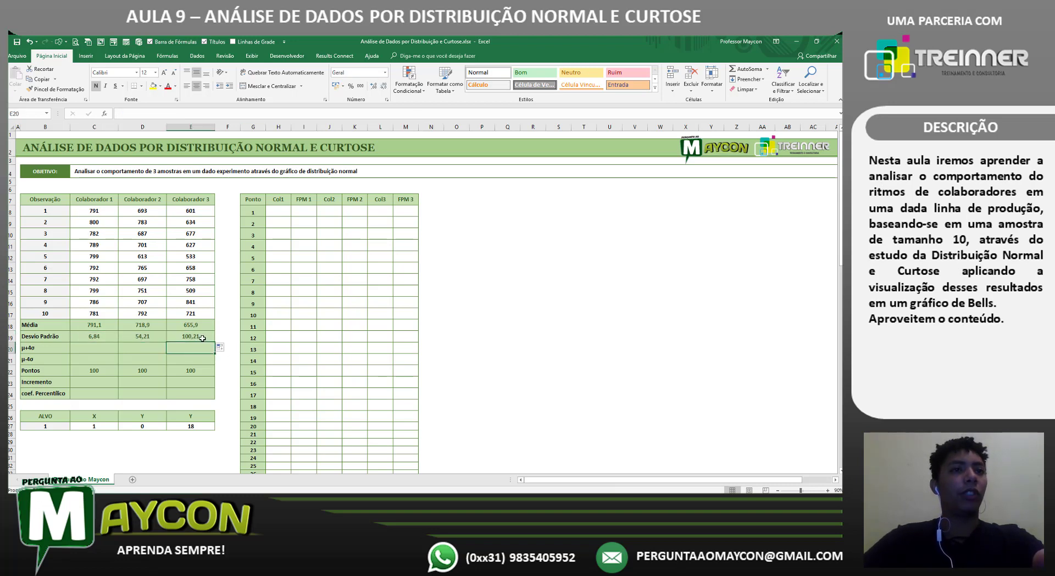
{"action": "left_click_drag", "start_coordinate": [91, 338], "coordinate": [178, 340]}
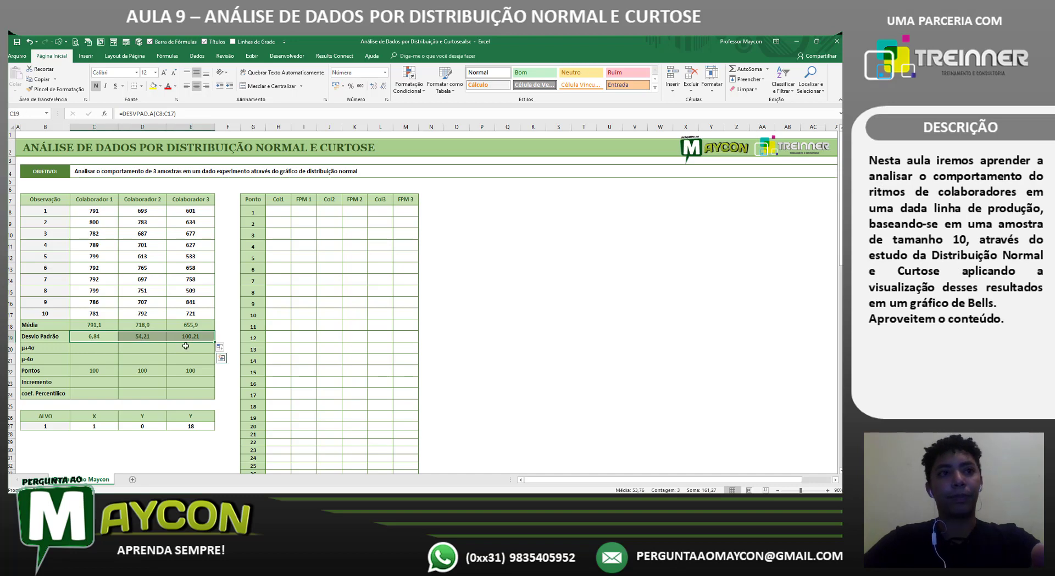
Step: Calculate Colaborador 1's μ+4σ upper limit in C20 with =C18+4*C19
{"action": "left_click", "coordinate": [102, 346]}
{"action": "left_click", "coordinate": [35, 347]}
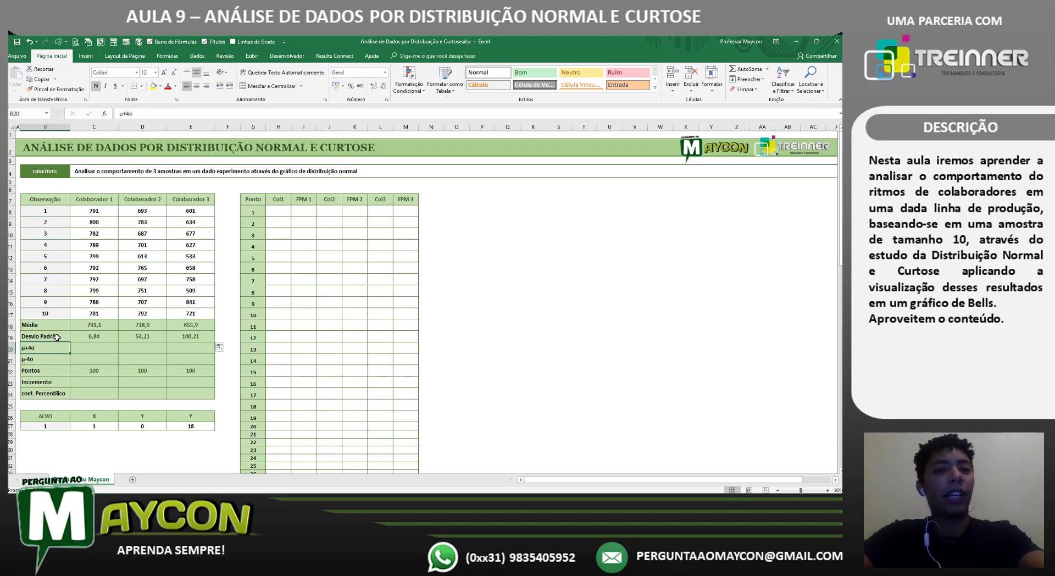
{"action": "key", "text": "Right"}
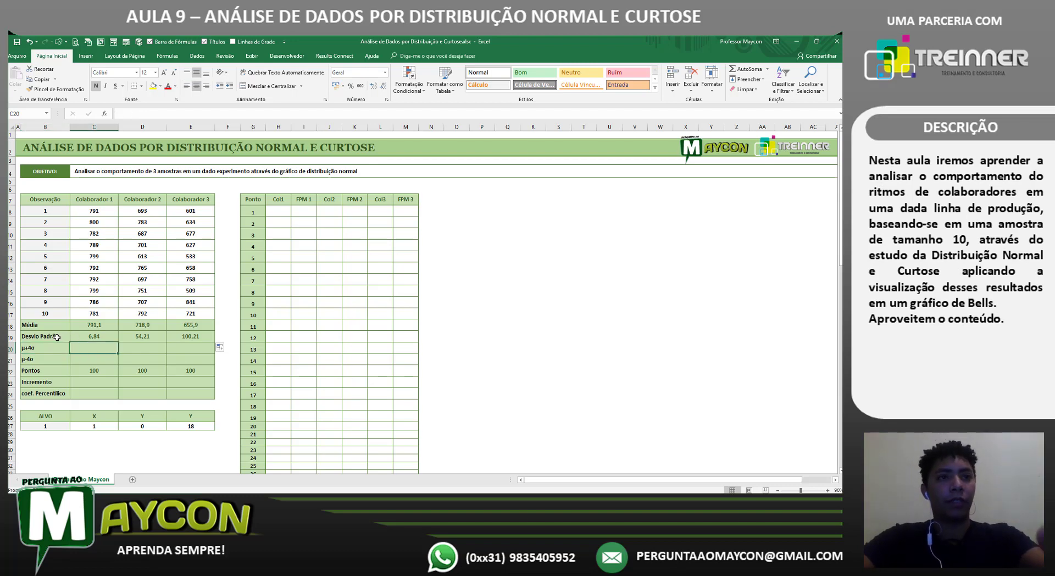
{"action": "type", "text": "="}
{"action": "key", "text": "Up"}
{"action": "key", "text": "Up"}
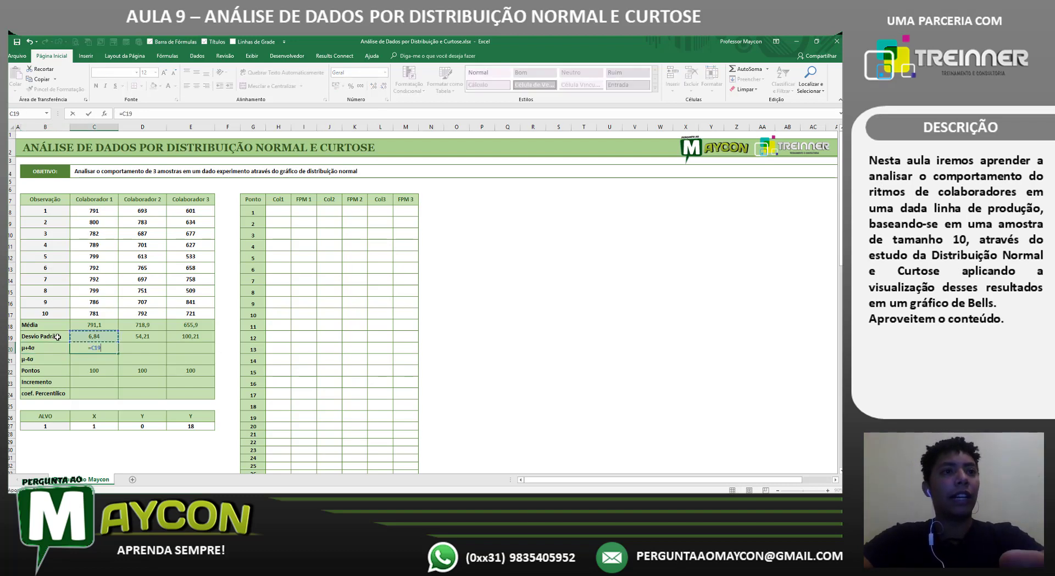
{"action": "type", "text": "/"}
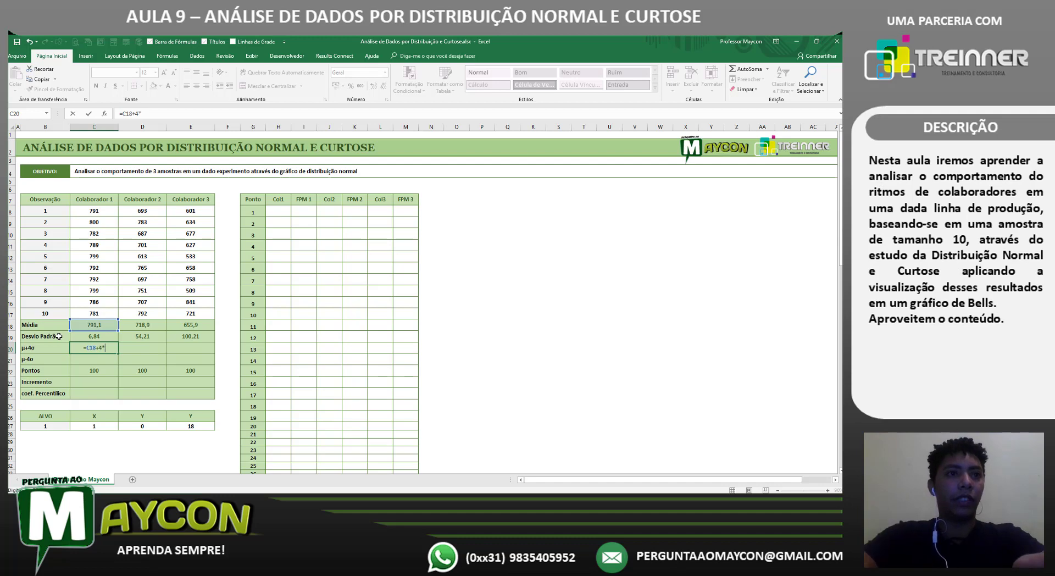
{"action": "key", "text": "Up"}
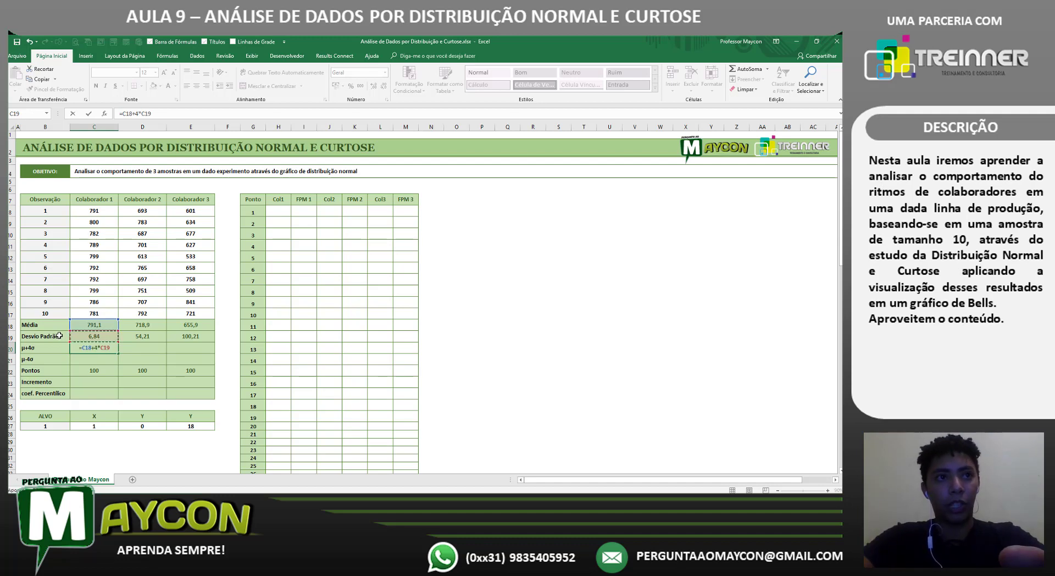
{"action": "key", "text": "ctrl+Return"}
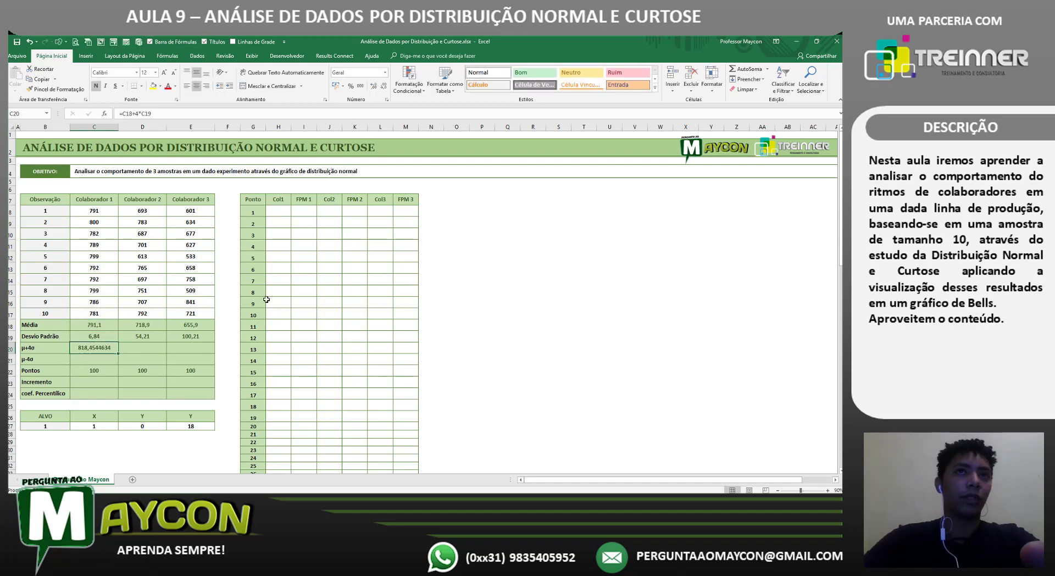
Step: Show the μ+4σ value in C20 with two decimal places and fill it across to Colaborador 3
{"action": "left_click", "coordinate": [383, 86]}
{"action": "left_click", "coordinate": [384, 86]}
{"action": "left_click", "coordinate": [383, 86]}
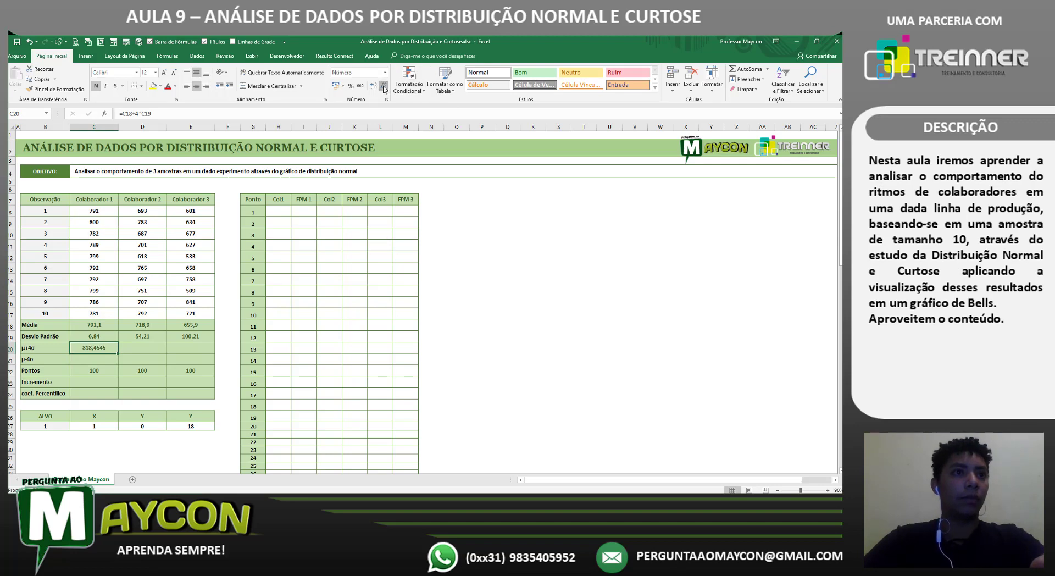
{"action": "left_click", "coordinate": [383, 86]}
{"action": "left_click", "coordinate": [384, 86]}
{"action": "left_click_drag", "start_coordinate": [118, 353], "coordinate": [215, 353]}
Step: Calculate Colaborador 1's μ-4σ lower limit in C21 with =C18-4*C19
{"action": "left_click", "coordinate": [104, 360]}
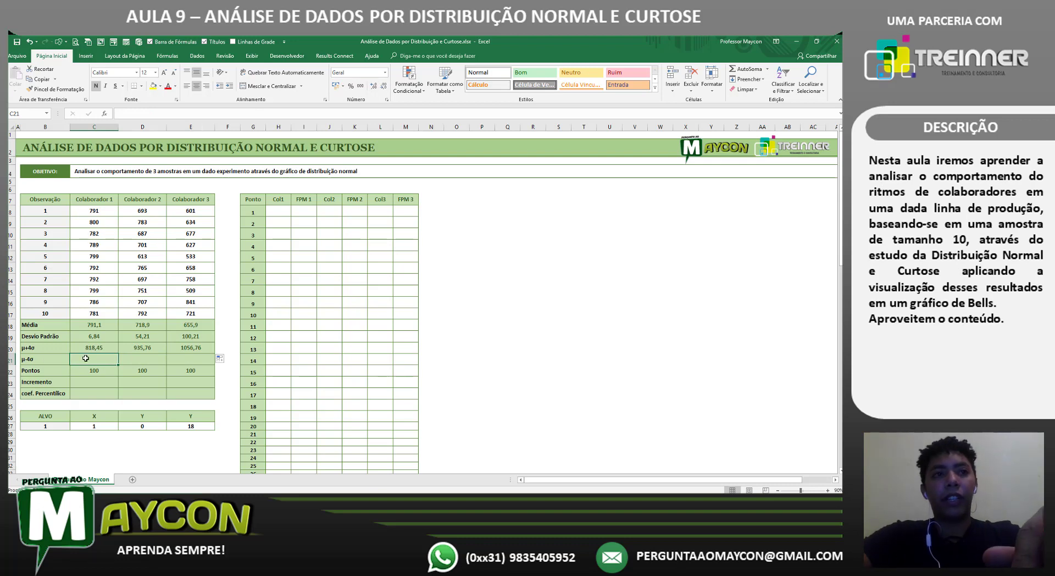
{"action": "type", "text": "="}
{"action": "key", "text": "Up"}
{"action": "key", "text": "Up"}
{"action": "key", "text": "Up"}
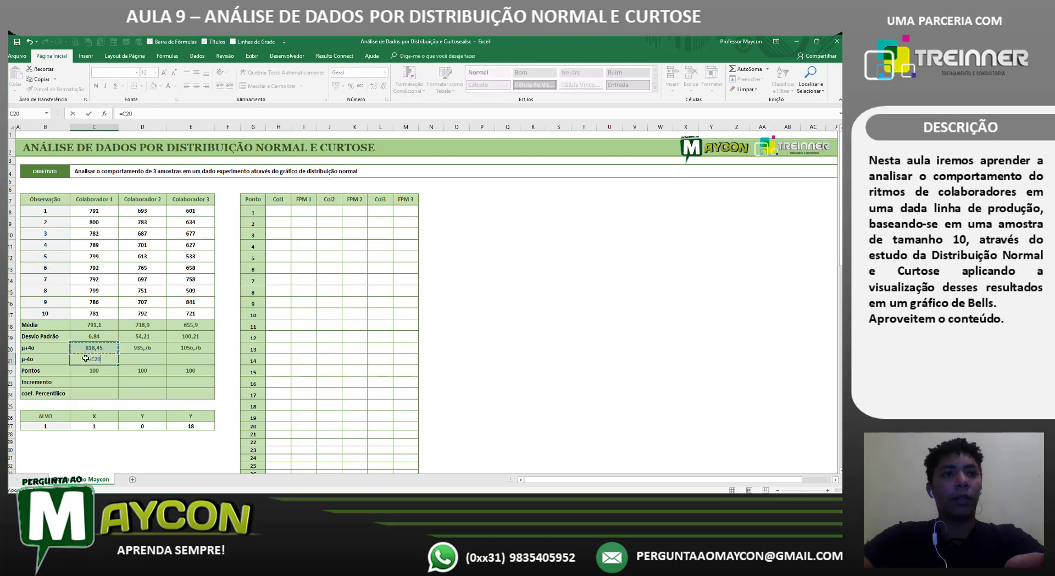
{"action": "type", "text": "-"}
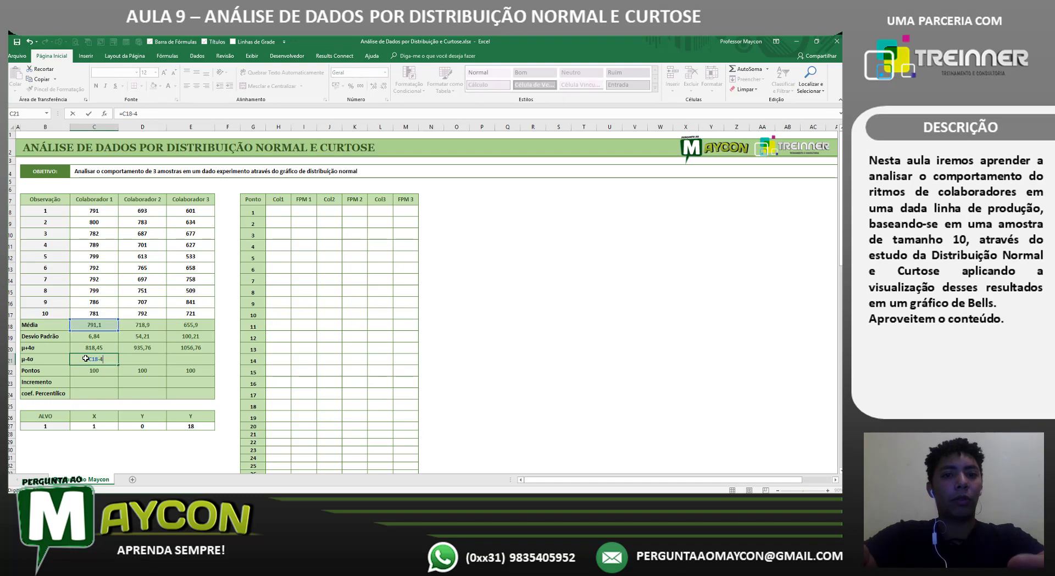
{"action": "type", "text": "4*"}
{"action": "key", "text": "Up"}
{"action": "key", "text": "Up"}
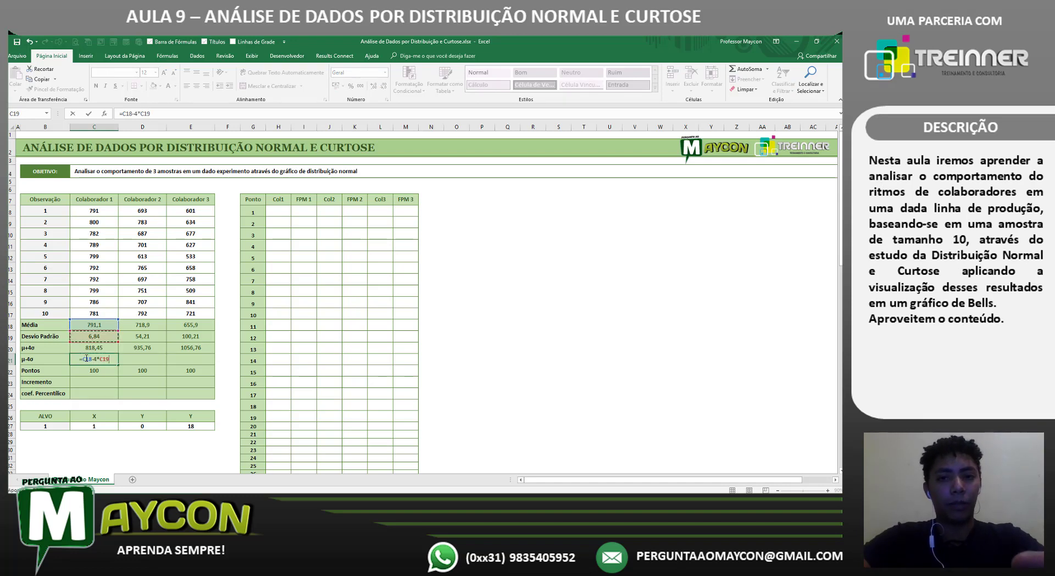
{"action": "key", "text": "ctrl+Return"}
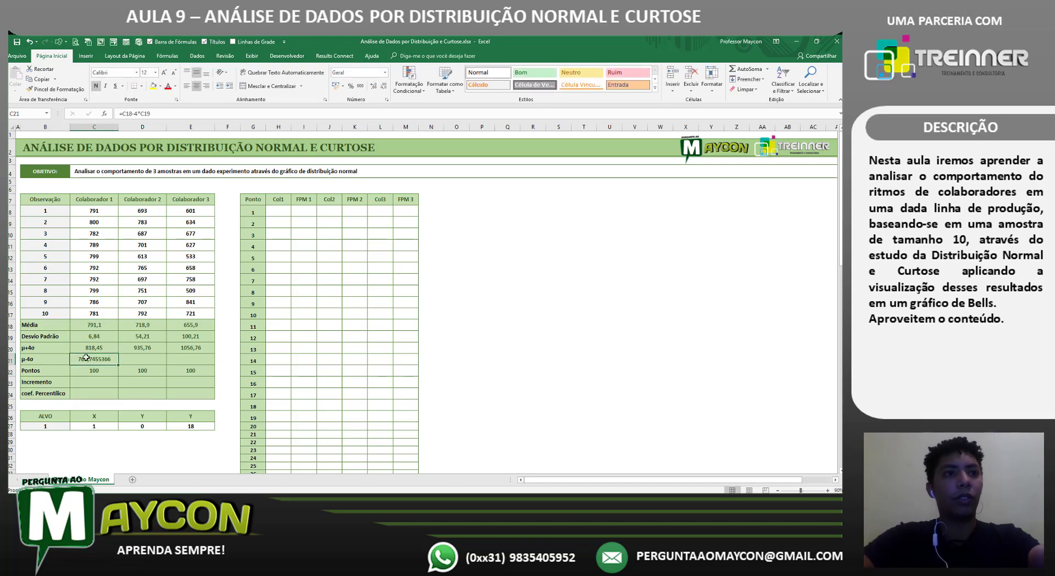
Step: Show the μ-4σ value in C21 with two decimal places and fill it across to Colaborador 3
{"action": "left_click", "coordinate": [43, 346]}
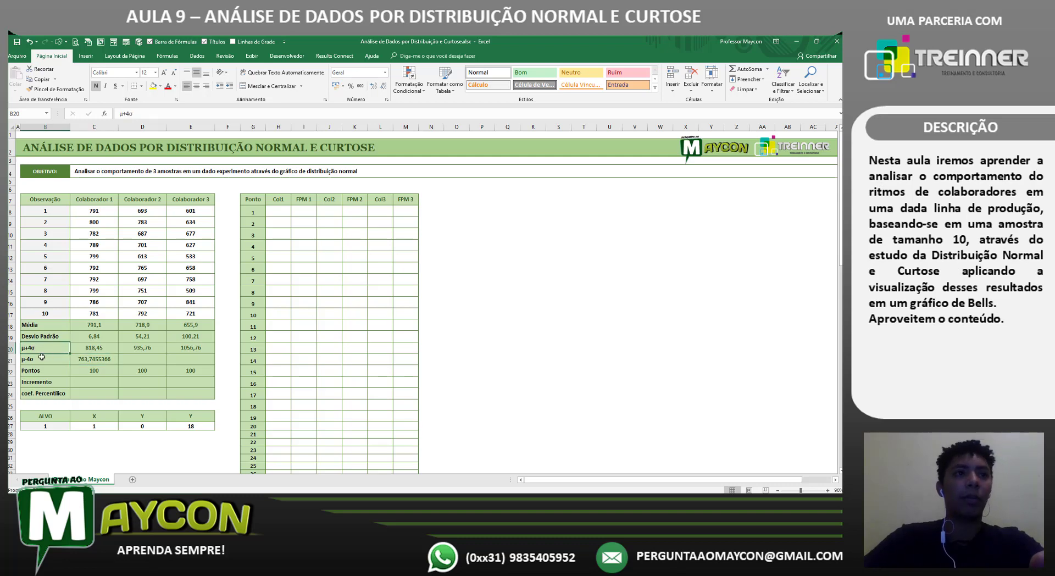
{"action": "left_click", "coordinate": [42, 357]}
{"action": "left_click", "coordinate": [110, 358]}
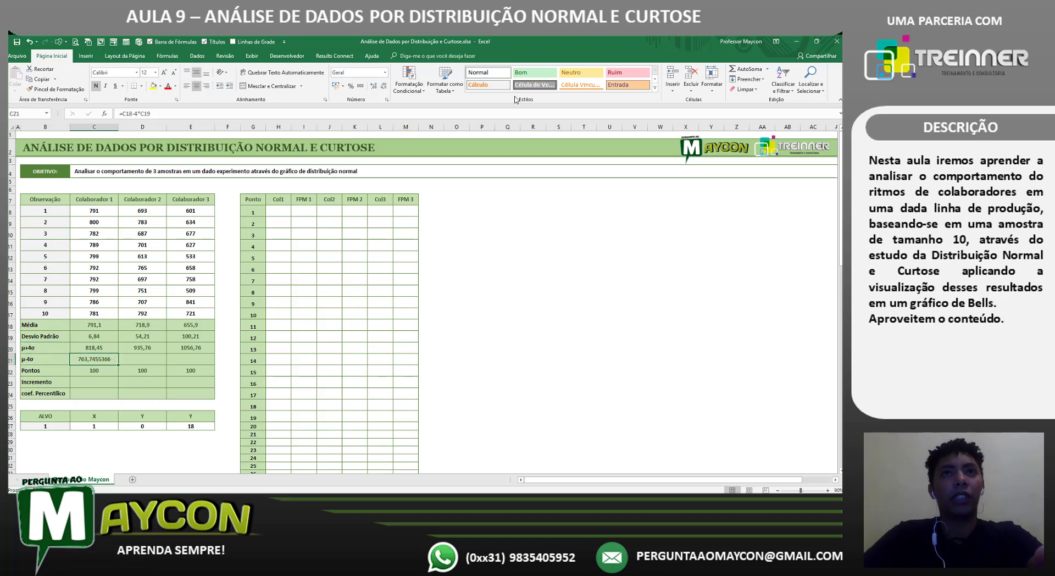
{"action": "left_click", "coordinate": [381, 86]}
{"action": "left_click", "coordinate": [381, 86]}
{"action": "left_click", "coordinate": [380, 86]}
{"action": "left_click", "coordinate": [380, 86]}
{"action": "left_click", "coordinate": [380, 86]}
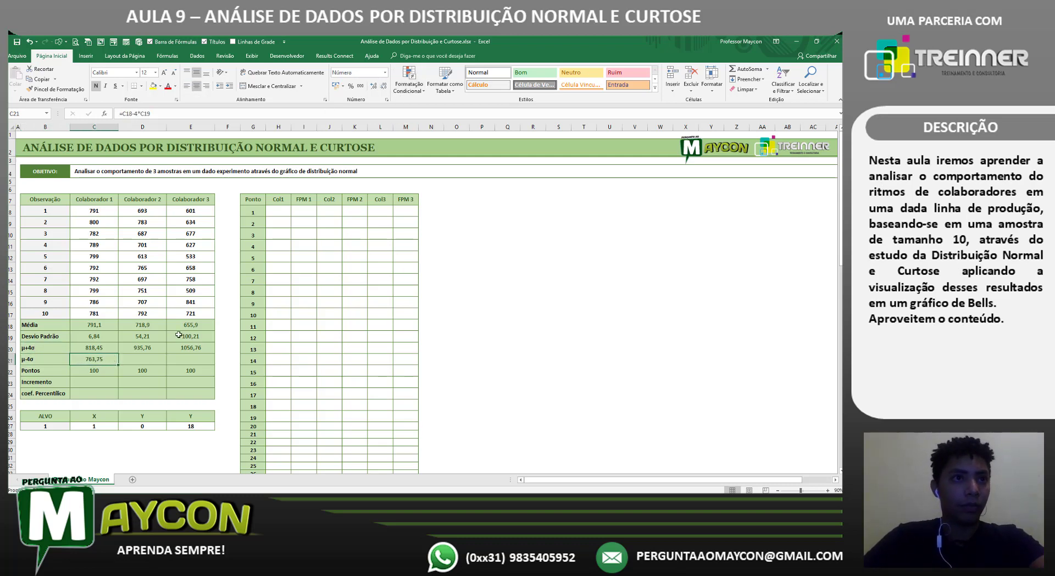
{"action": "left_click_drag", "start_coordinate": [118, 365], "coordinate": [214, 365]}
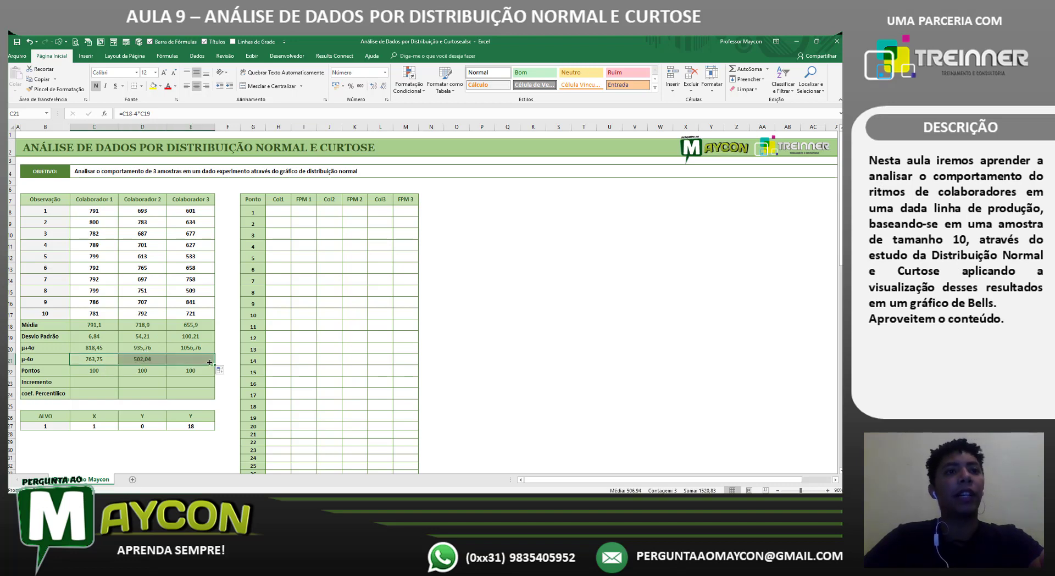
{"action": "left_click", "coordinate": [203, 369]}
{"action": "left_click", "coordinate": [91, 370]}
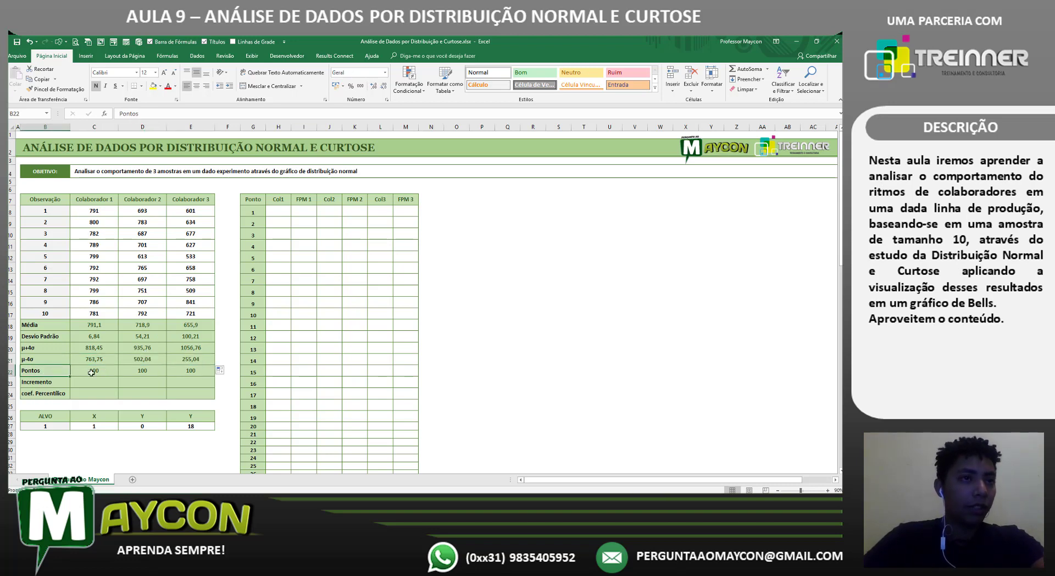
{"action": "left_click_drag", "start_coordinate": [117, 376], "coordinate": [197, 376]}
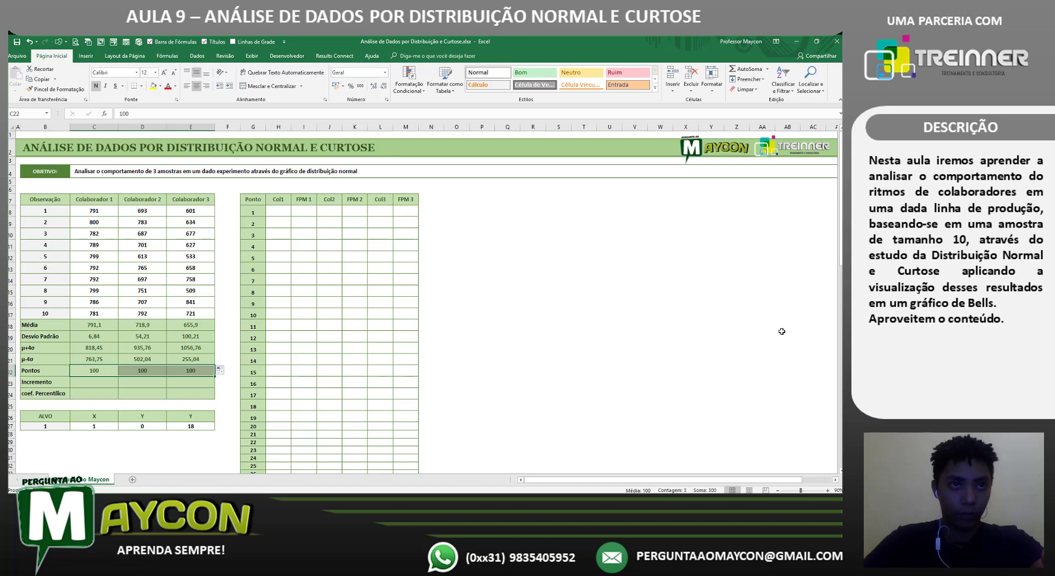
{"action": "left_click", "coordinate": [98, 369]}
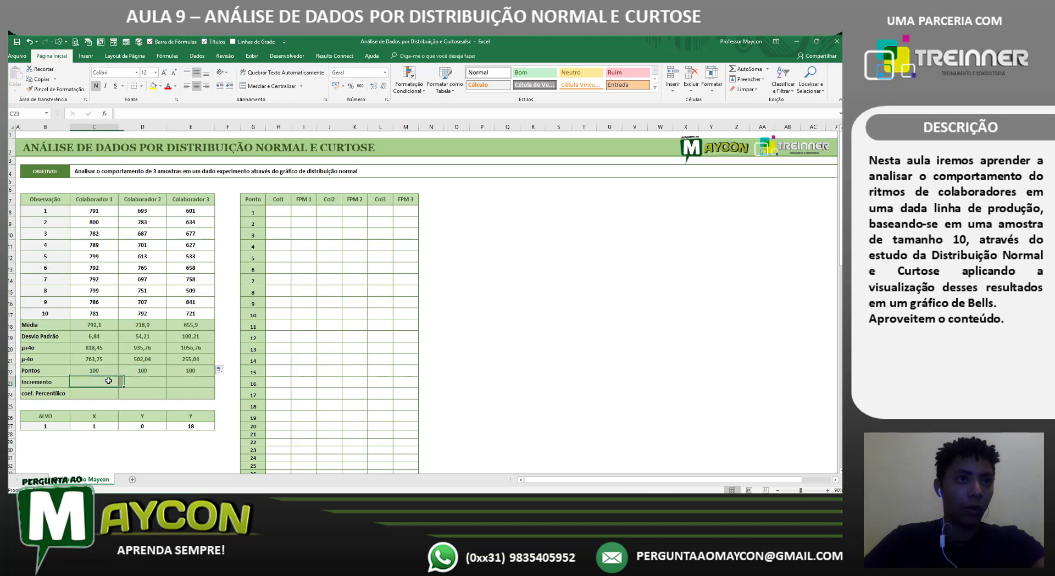
{"action": "left_click", "coordinate": [184, 365], "text": "shift"}
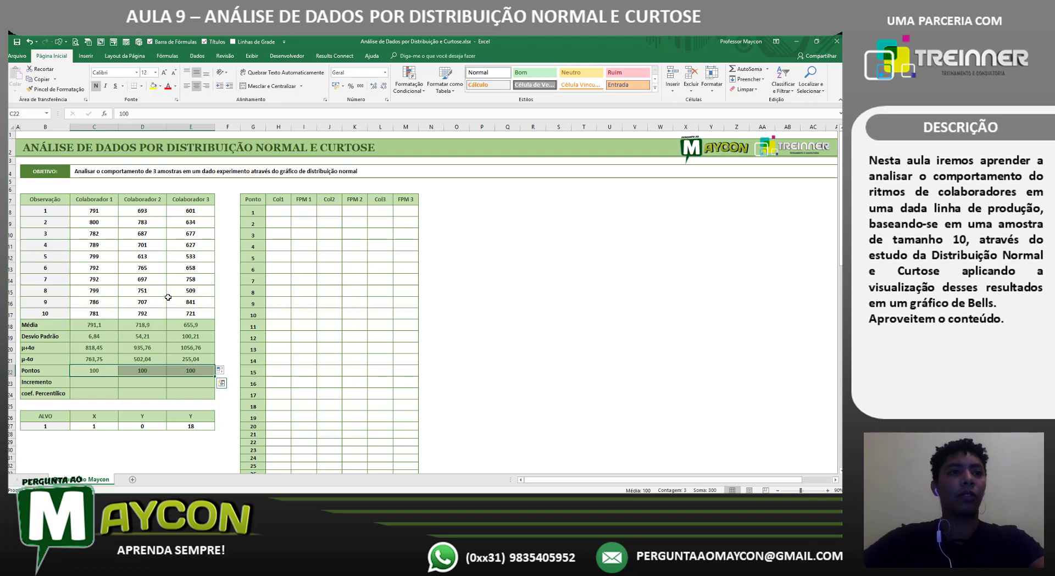
Step: Calculate Colaborador 1's Incremento in C23 with =(C20-C21)/(C22-1)
{"action": "left_click", "coordinate": [93, 381]}
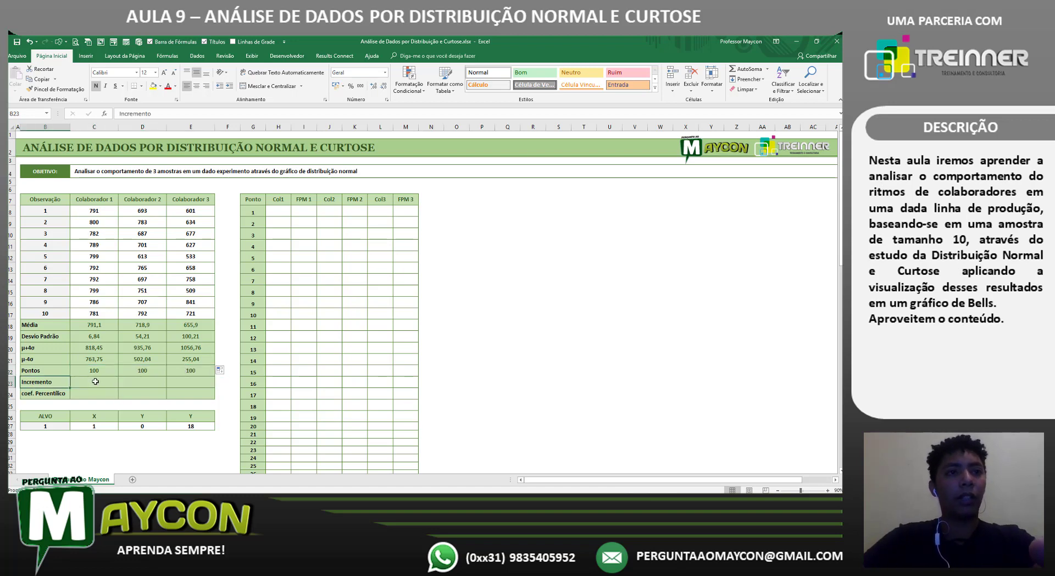
{"action": "type", "text": "="}
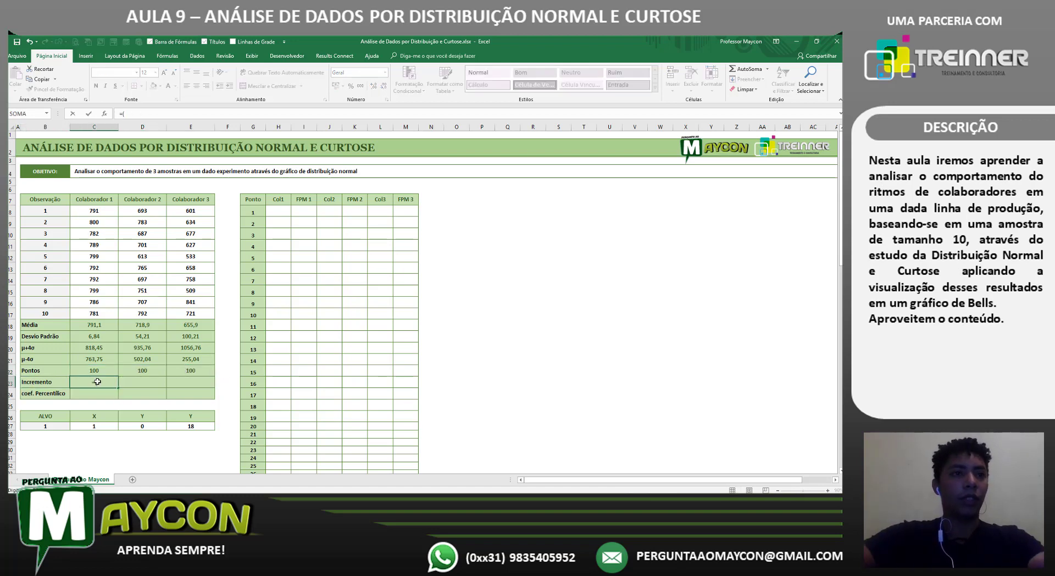
{"action": "type", "text": "("}
{"action": "key", "text": "Up"}
{"action": "key", "text": "Up"}
{"action": "key", "text": "Up"}
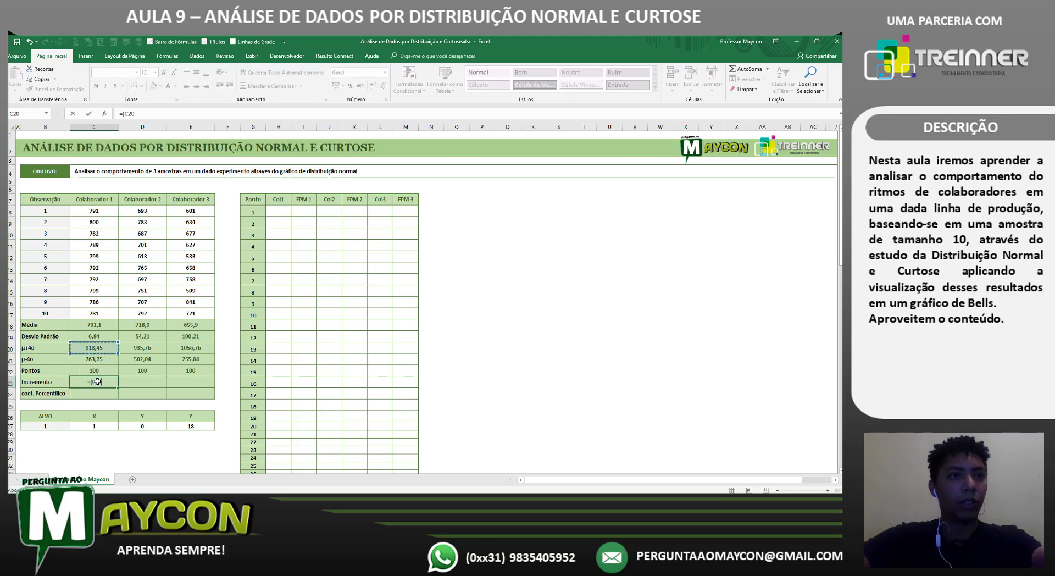
{"action": "type", "text": "-"}
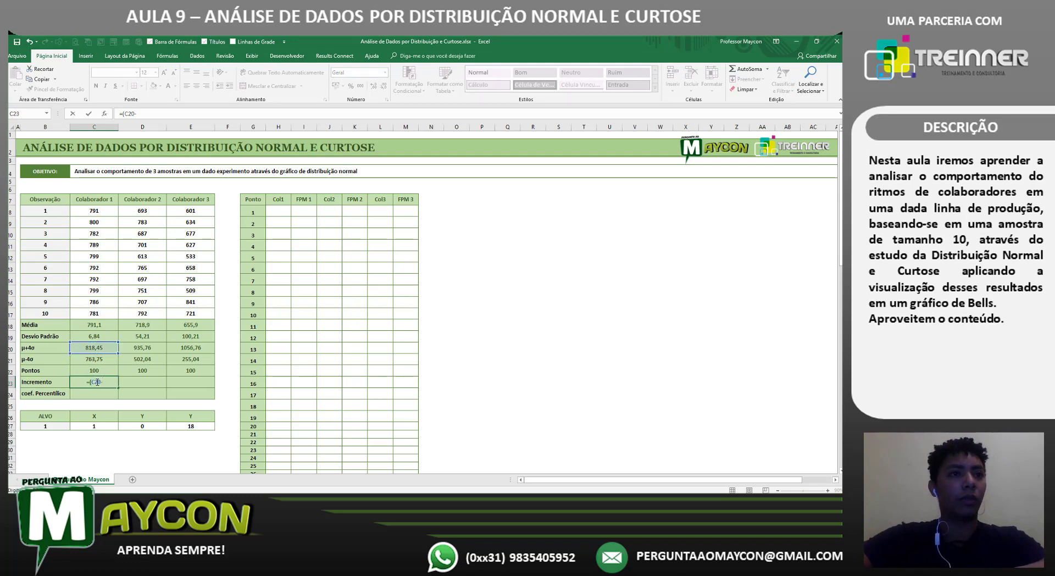
{"action": "key", "text": "Up"}
{"action": "key", "text": "Up"}
{"action": "type", "text": ")"}
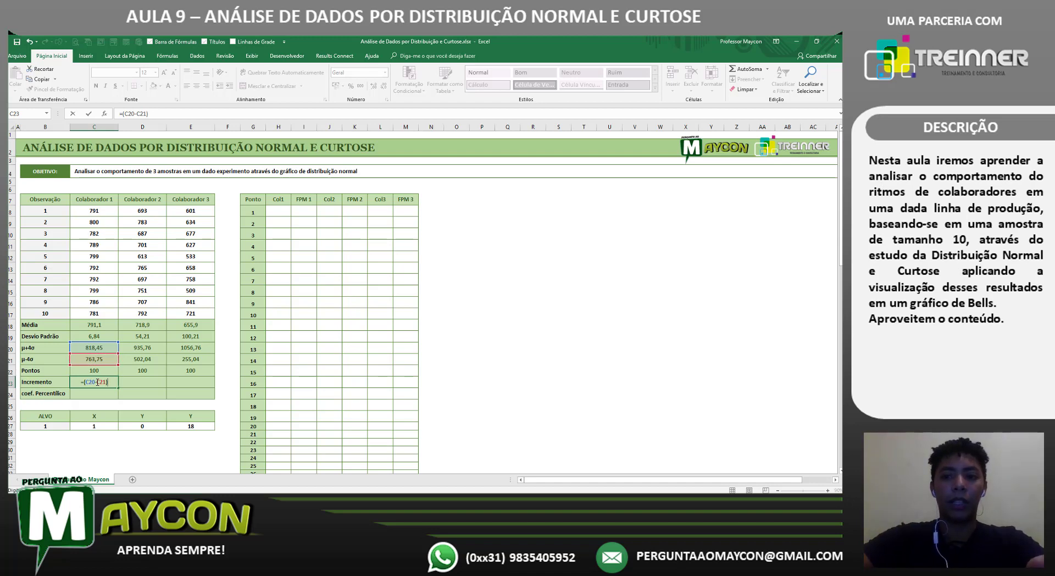
{"action": "type", "text": "/"}
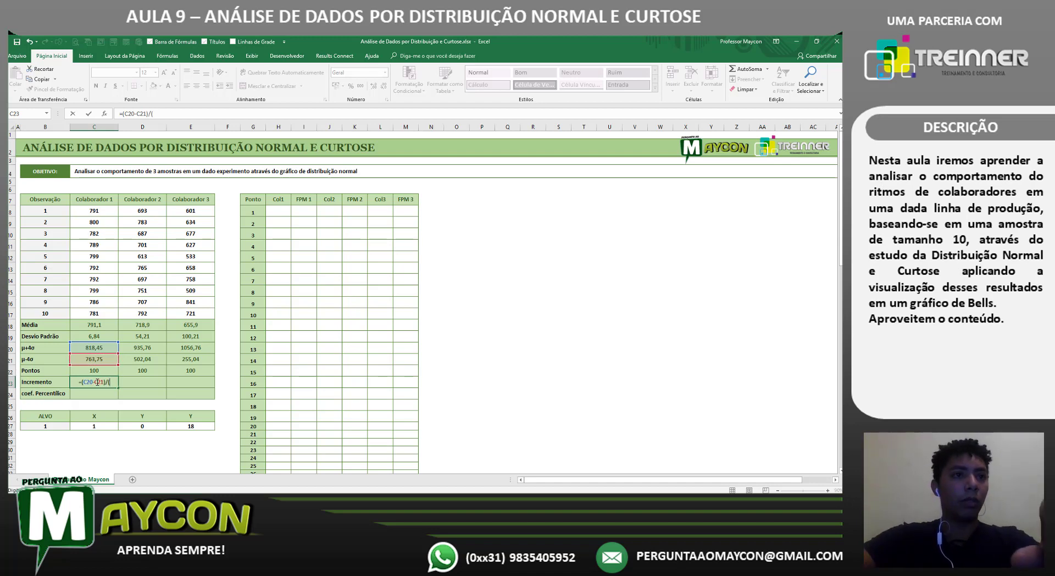
{"action": "type", "text": "("}
{"action": "key", "text": "Up"}
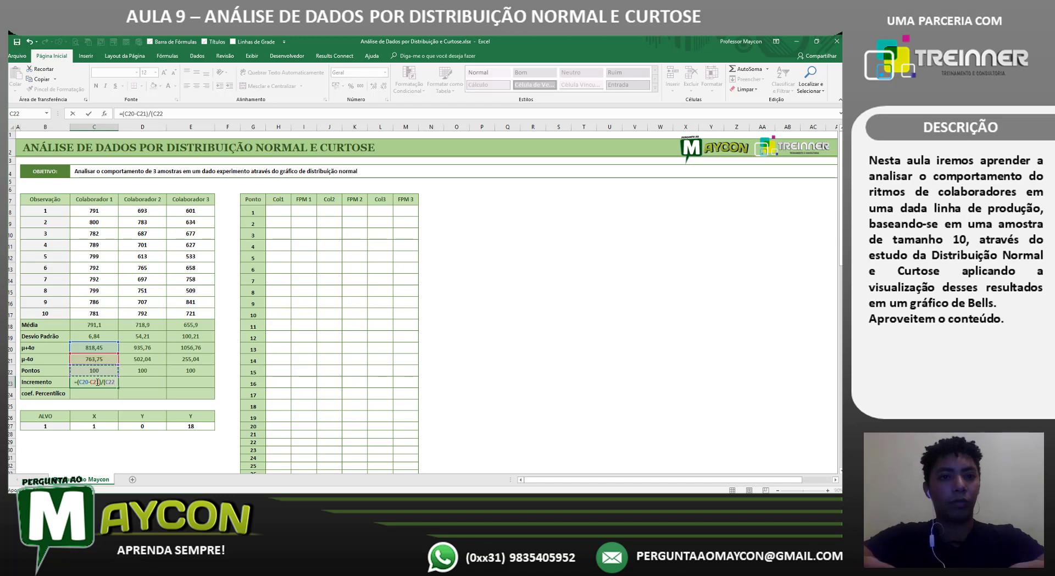
{"action": "type", "text": ")"}
{"action": "key", "text": "Return"}
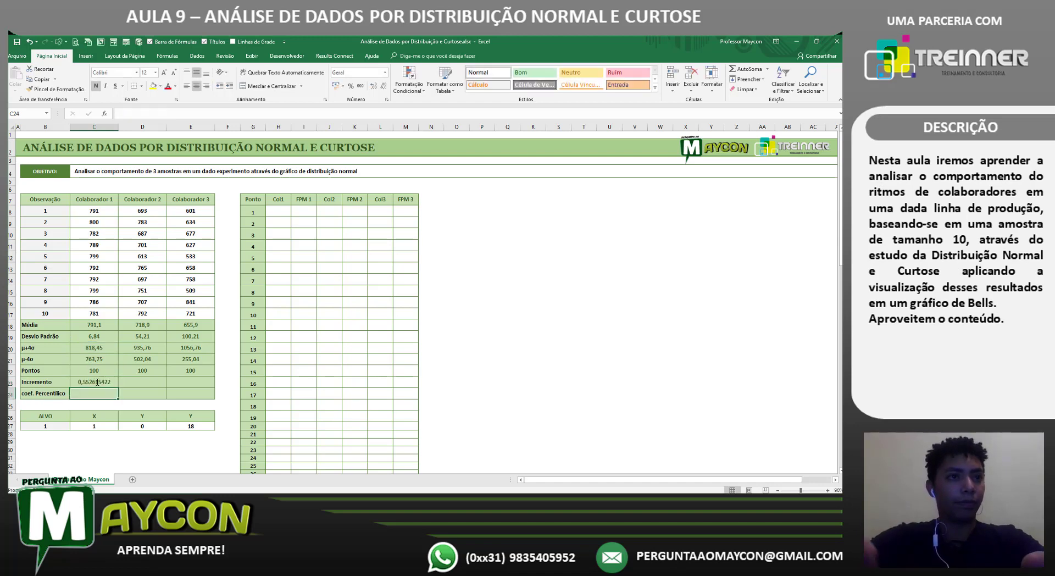
Step: Reduce the Incremento in C23 to two decimal places and fill it across to Colaborador 3
{"action": "left_click", "coordinate": [95, 382]}
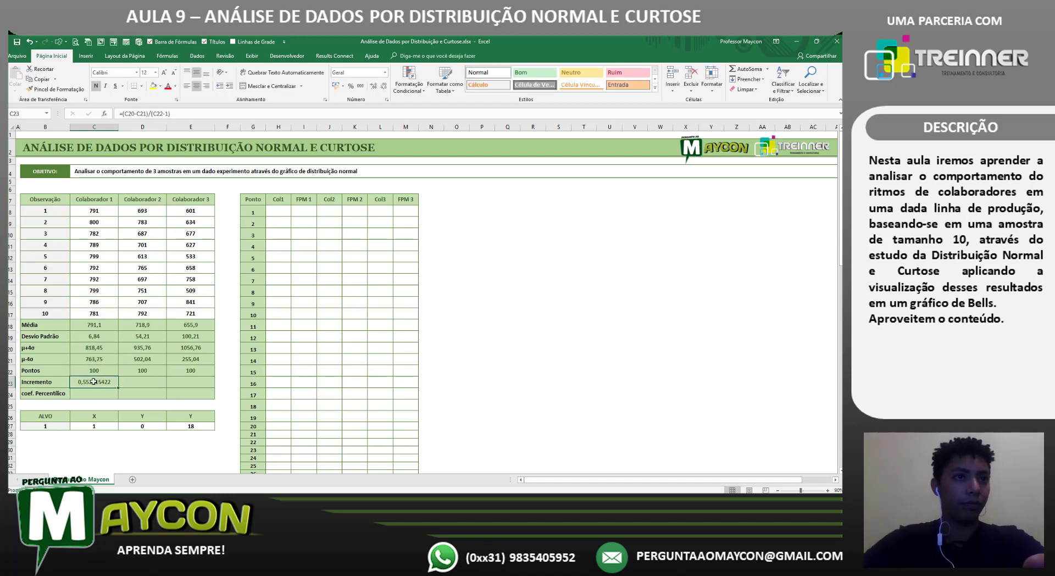
{"action": "left_click", "coordinate": [380, 88]}
{"action": "left_click", "coordinate": [381, 88]}
{"action": "left_click", "coordinate": [381, 88]}
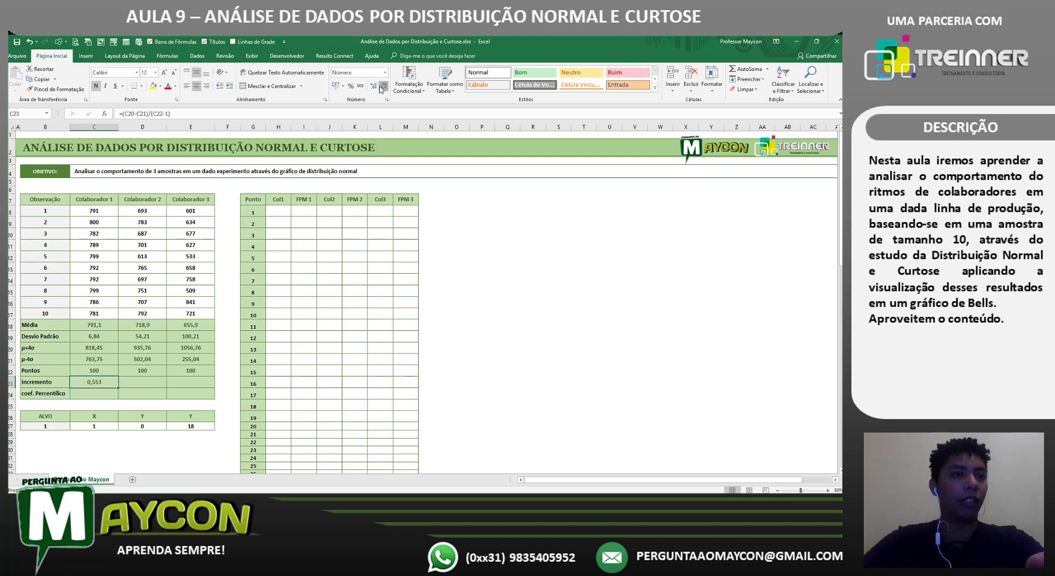
{"action": "left_click", "coordinate": [381, 88]}
{"action": "left_click_drag", "start_coordinate": [120, 387], "coordinate": [197, 383]}
{"action": "left_click", "coordinate": [95, 393]}
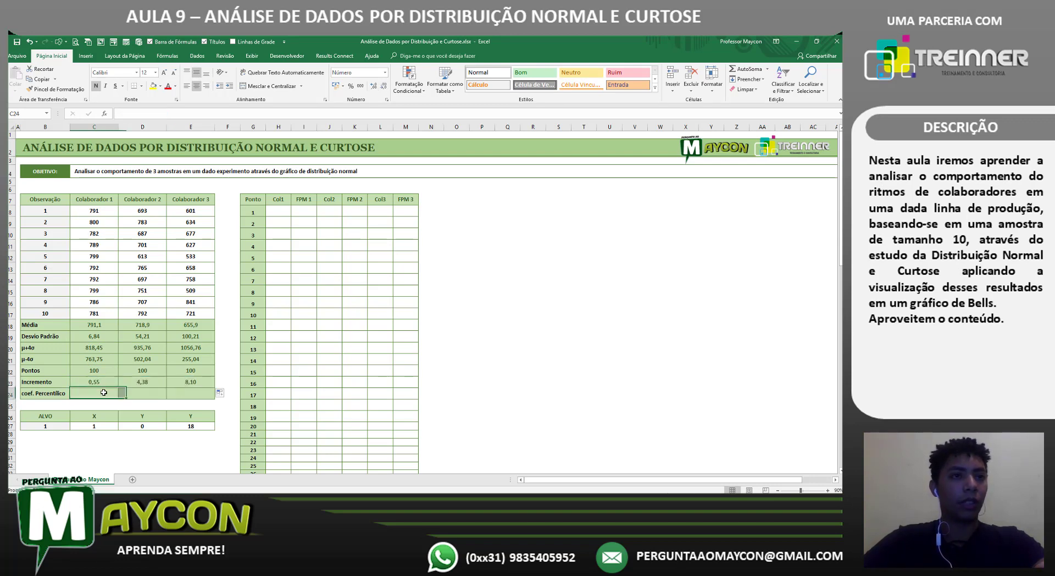
{"action": "left_click", "coordinate": [51, 396]}
{"action": "left_click", "coordinate": [93, 393]}
{"action": "left_click", "coordinate": [60, 393]}
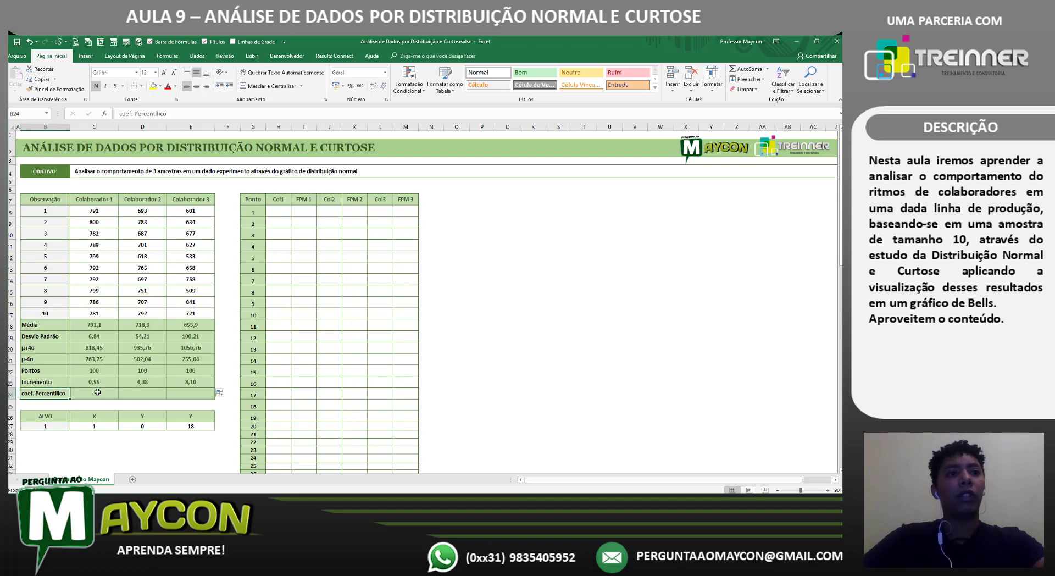
Step: Begin Colaborador 1's coef. Percentílico formula in C24 with the numerator =(QUARTIL.EXC(C8:C17;3)-QUARTIL.EXC(C8:C17;1))
{"action": "left_click", "coordinate": [107, 394]}
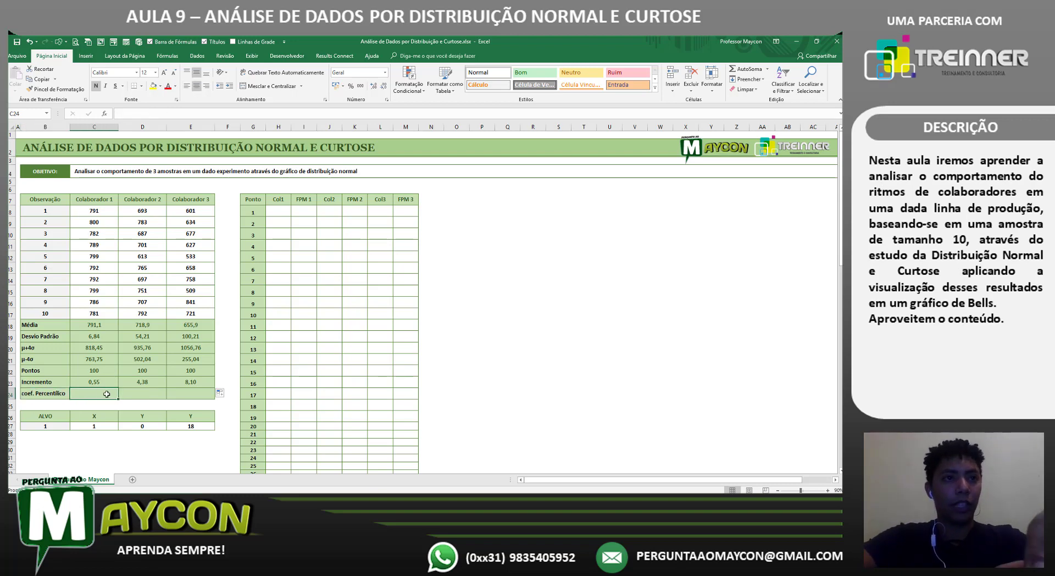
{"action": "type", "text": "=("}
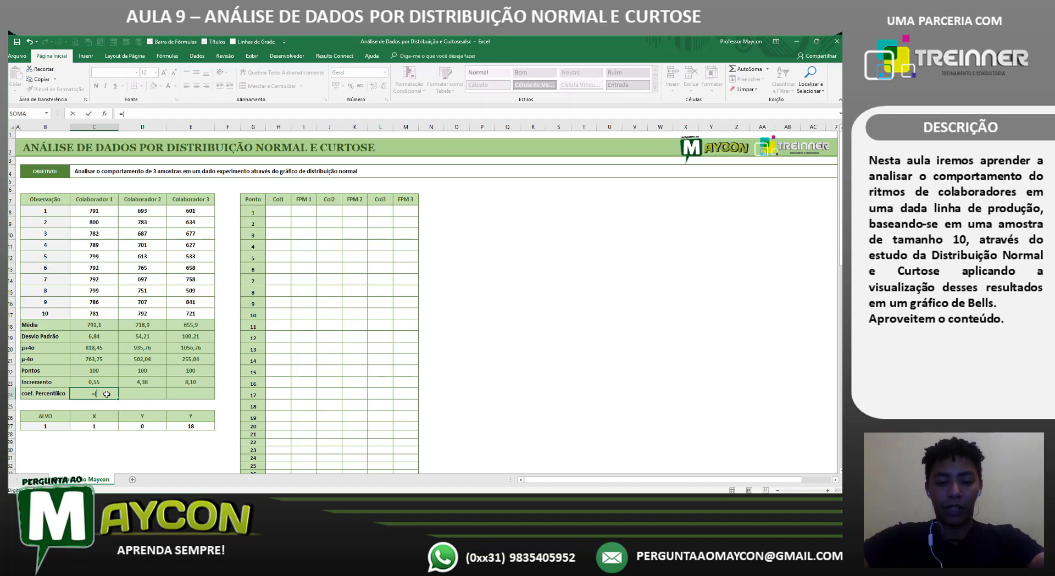
{"action": "key", "text": "Escape"}
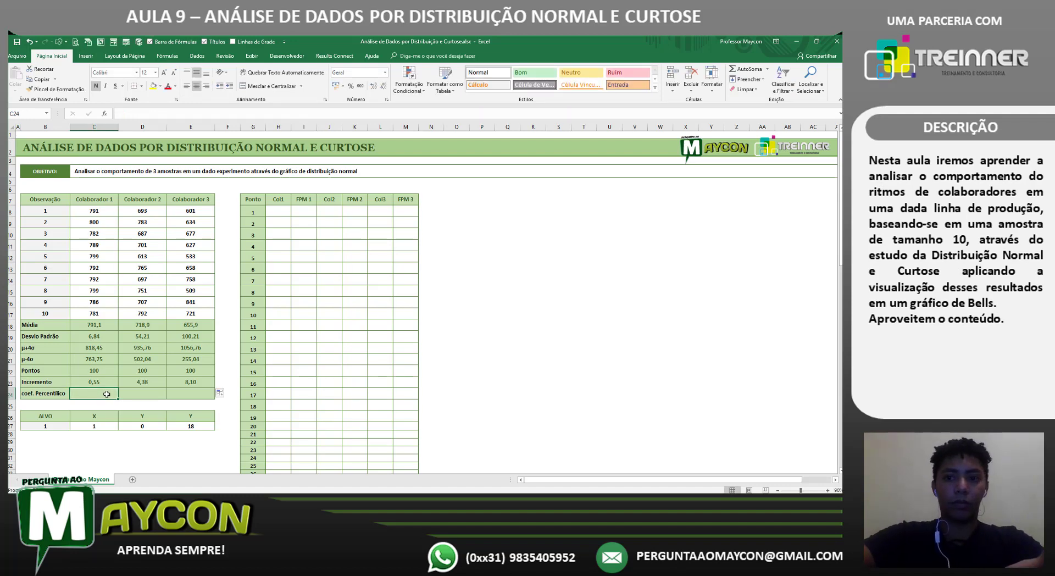
{"action": "type", "text": "=(QUATIL"}
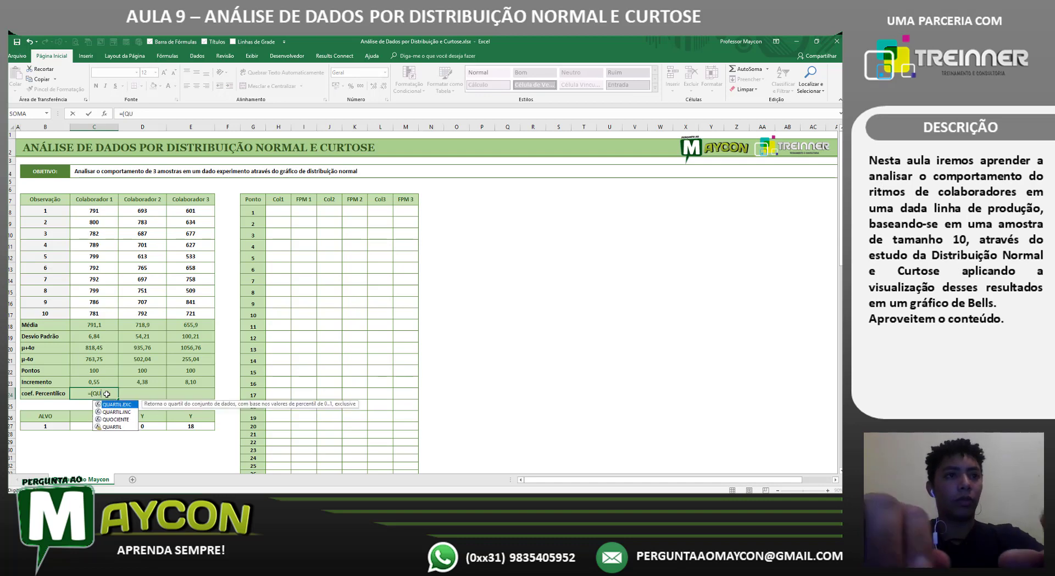
{"action": "key", "text": "BackSpace"}
{"action": "type", "text": "RTIL.EXC("}
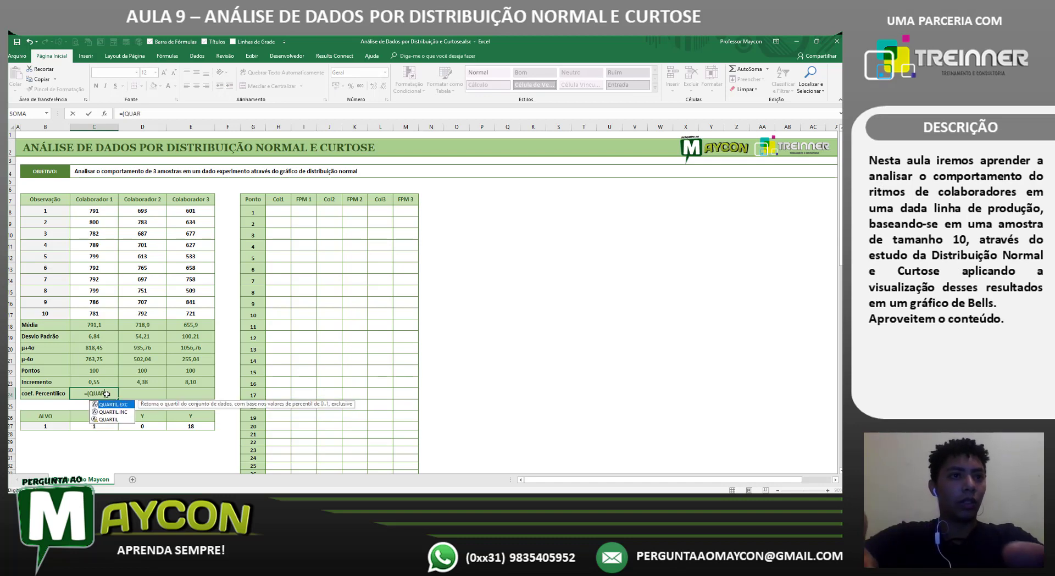
{"action": "key", "text": "Tab"}
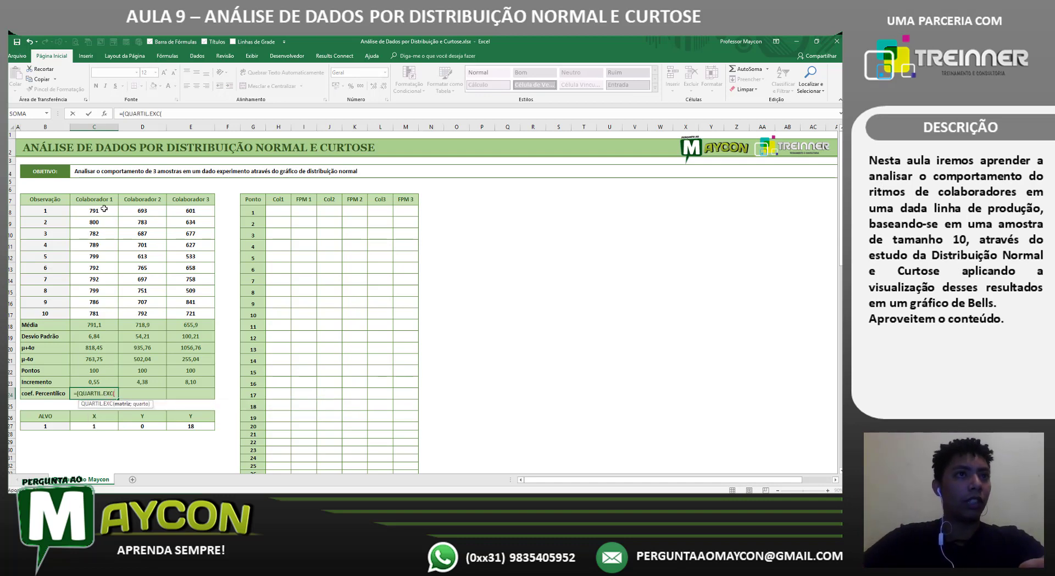
{"action": "left_click_drag", "start_coordinate": [104, 210], "coordinate": [101, 311]}
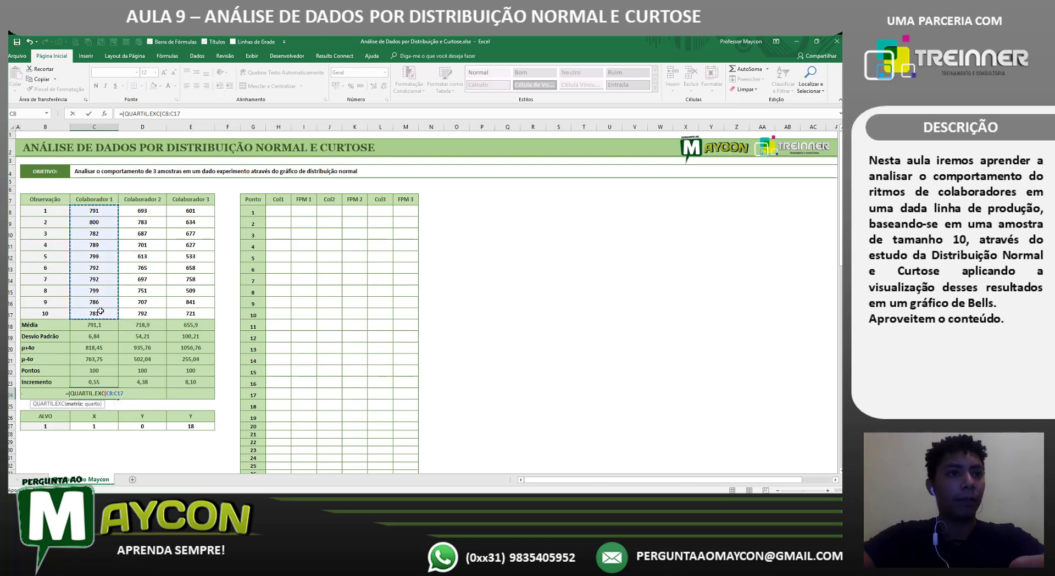
{"action": "type", "text": ";3)"}
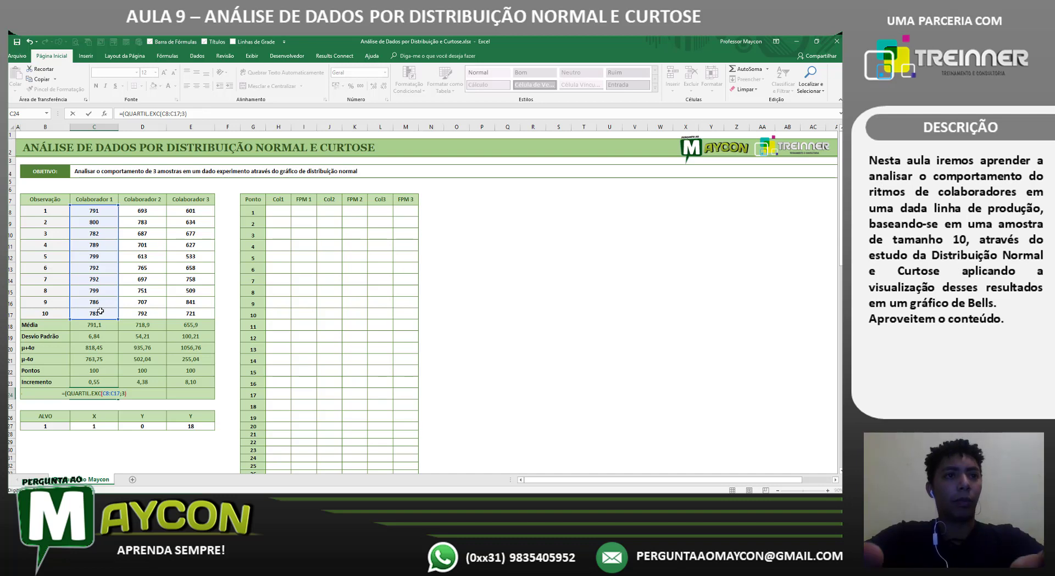
{"action": "type", "text": "-QUARTIL.EXC("}
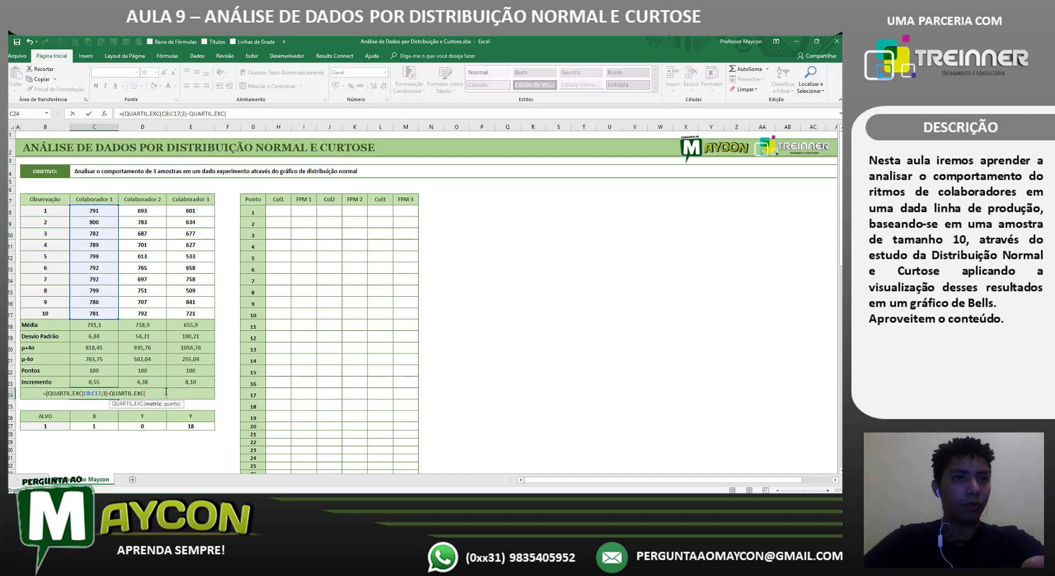
{"action": "left_click_drag", "start_coordinate": [99, 209], "coordinate": [98, 312]}
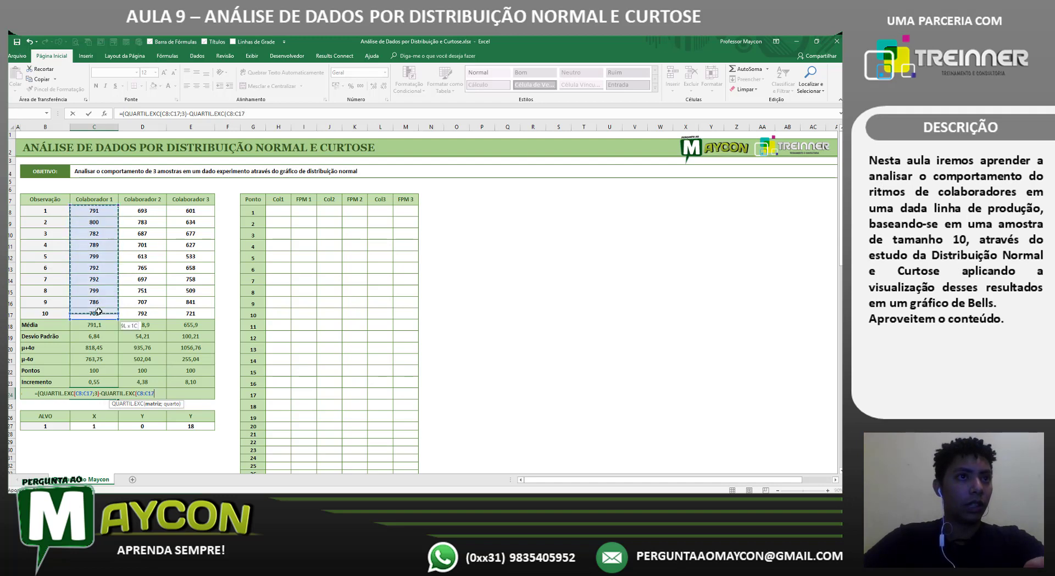
{"action": "type", "text": ";1))"}
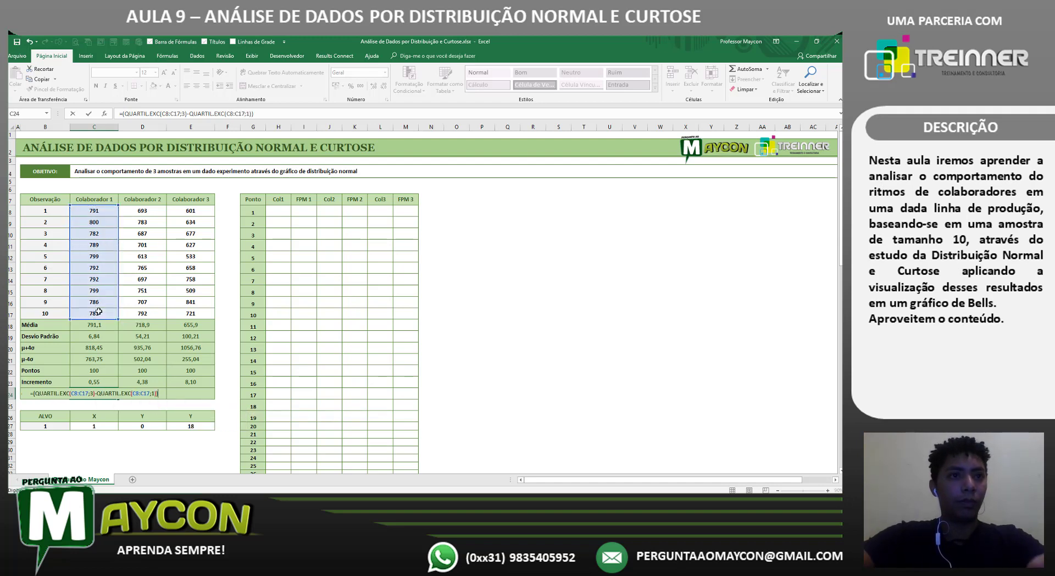
Step: Complete the C24 formula by dividing the quartile difference by (2*(PERCENTIL.EXC(C8:C17;0,9)-(PERCENTIL.EXC(C8:C17;0,1))))
{"action": "type", "text": "/2"}
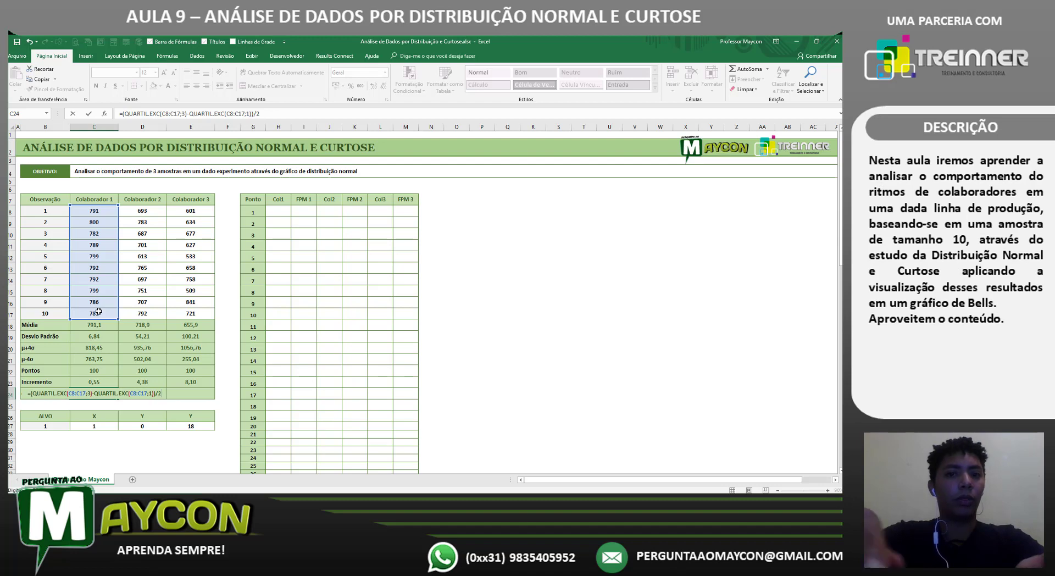
{"action": "key", "text": "BackSpace"}
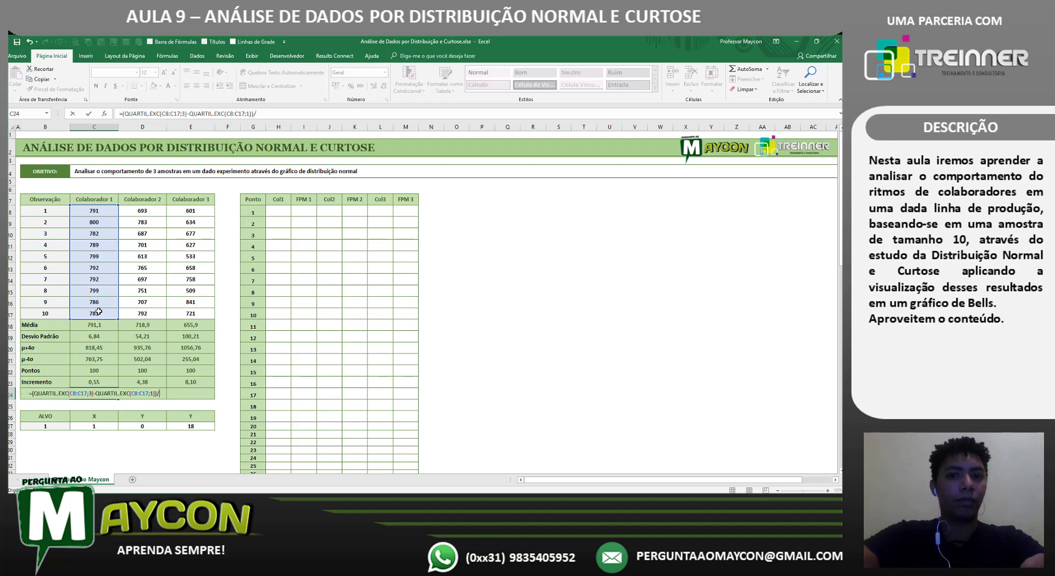
{"action": "type", "text": "(2*"}
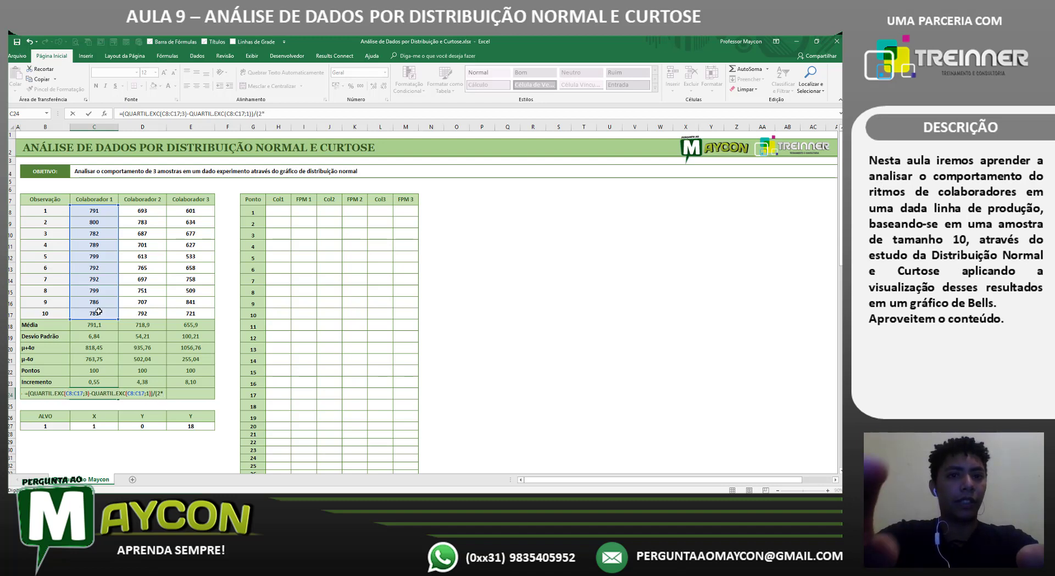
{"action": "type", "text": "("}
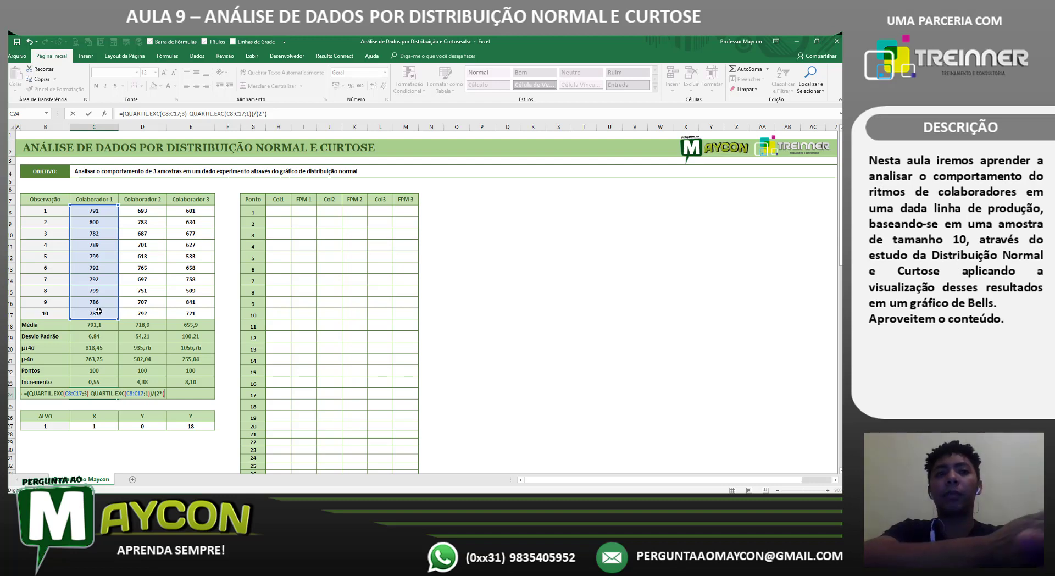
{"action": "type", "text": "PERC"}
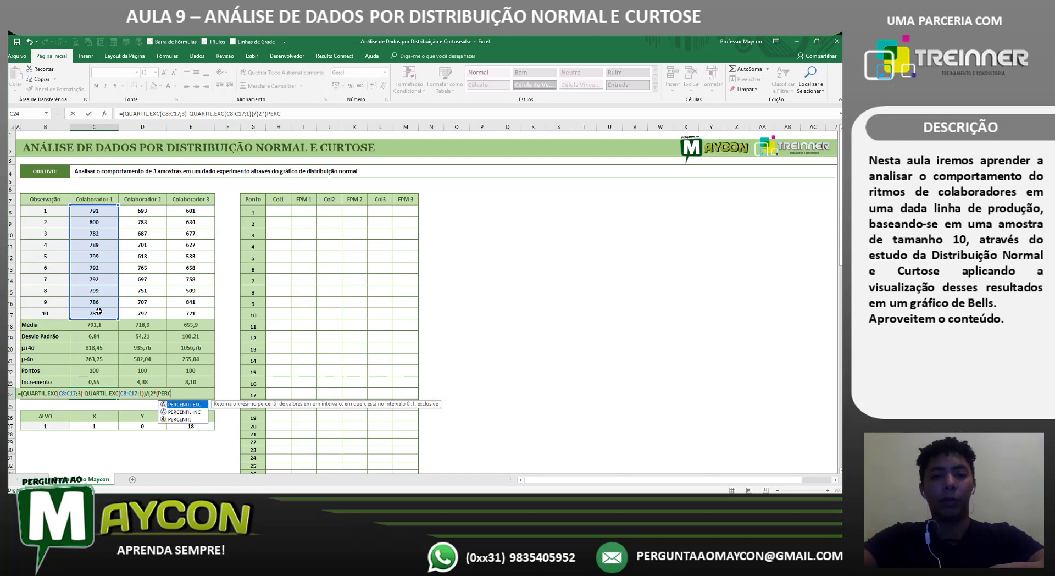
{"action": "key", "text": "Tab"}
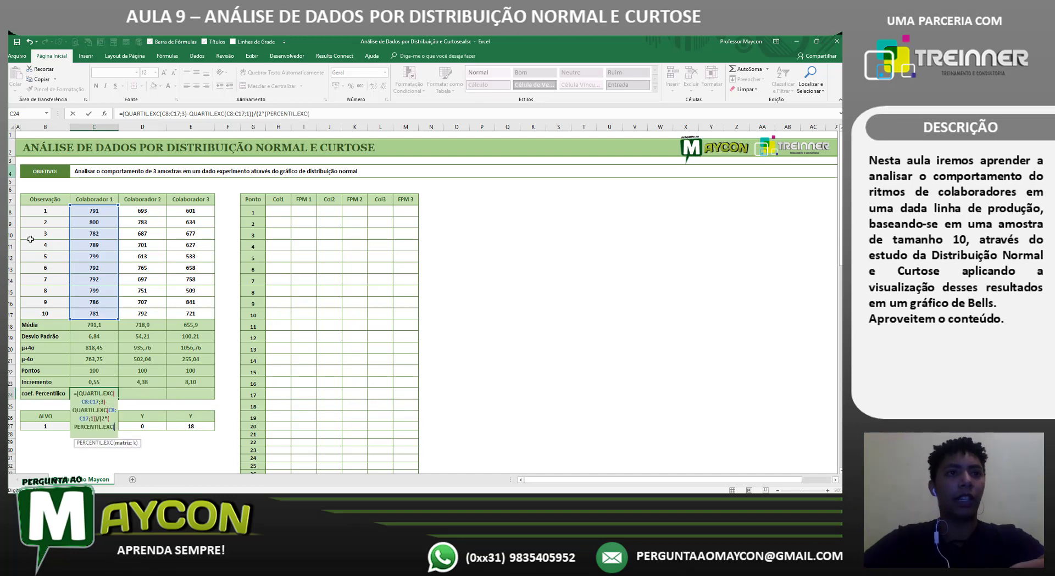
{"action": "left_click_drag", "start_coordinate": [105, 212], "coordinate": [99, 314]}
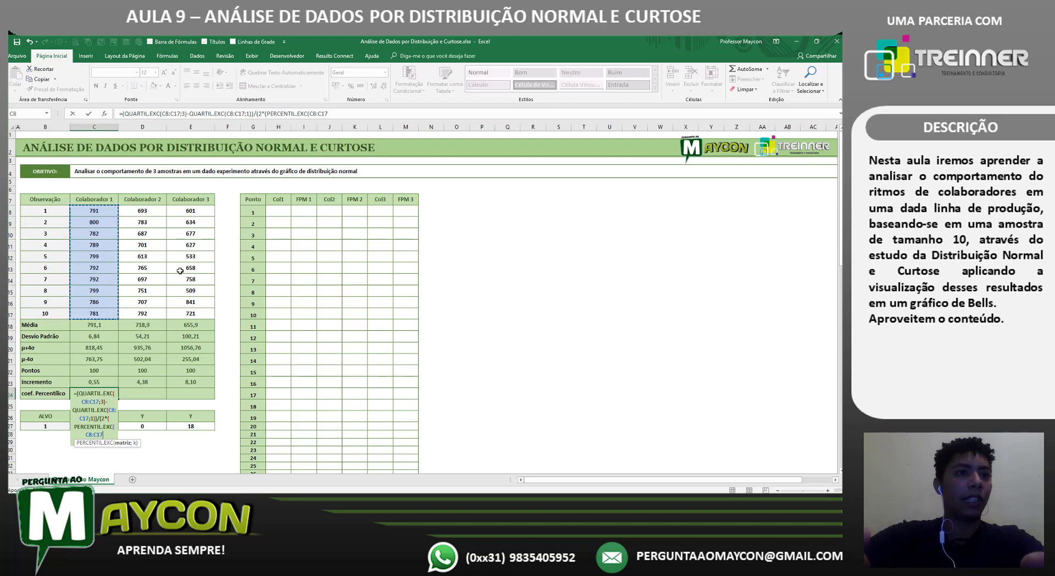
{"action": "type", "text": ";"}
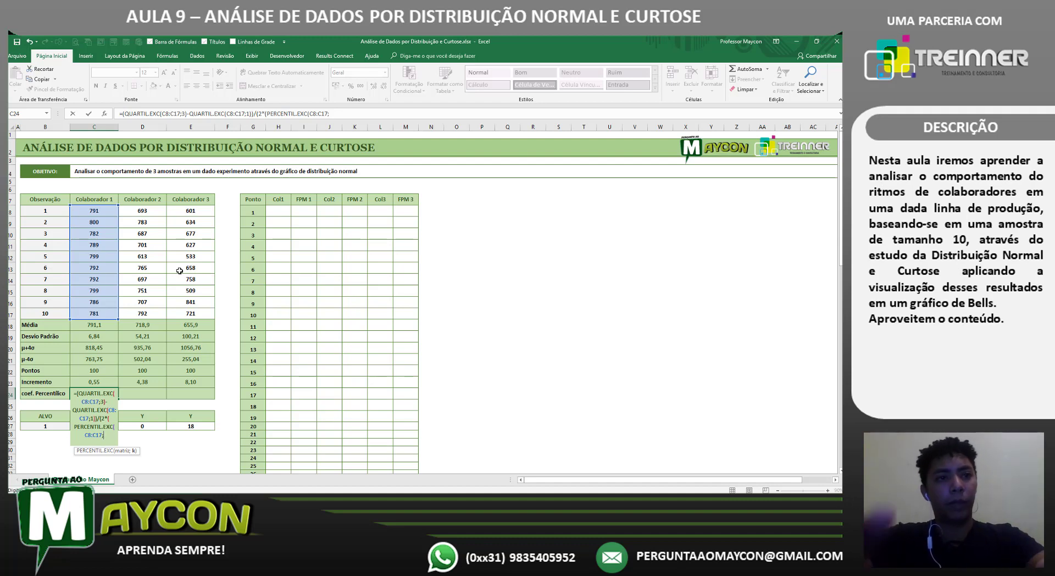
{"action": "type", "text": "0,9"}
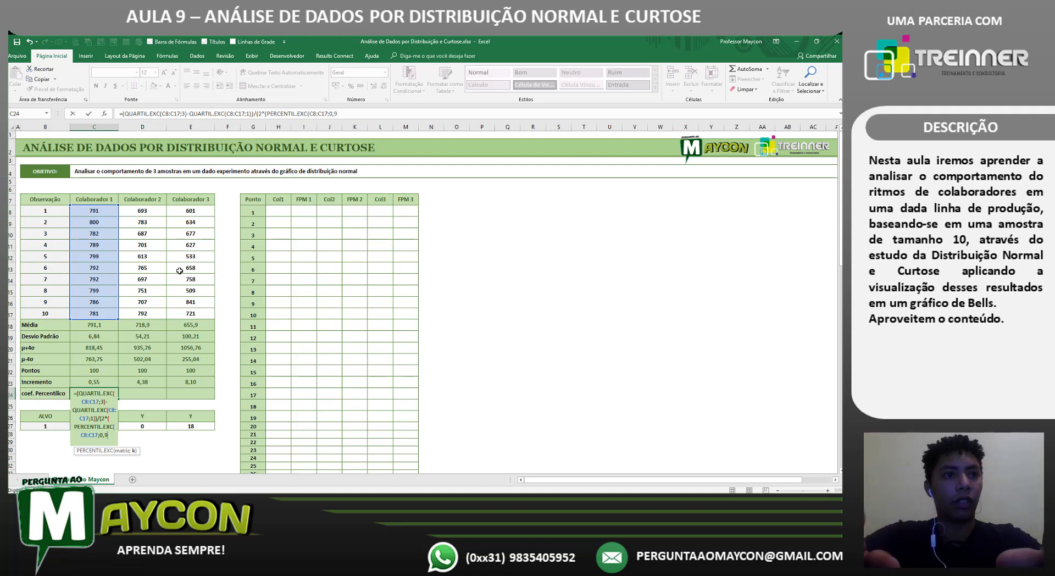
{"action": "type", "text": ")-(PERCENTIL.EXC("}
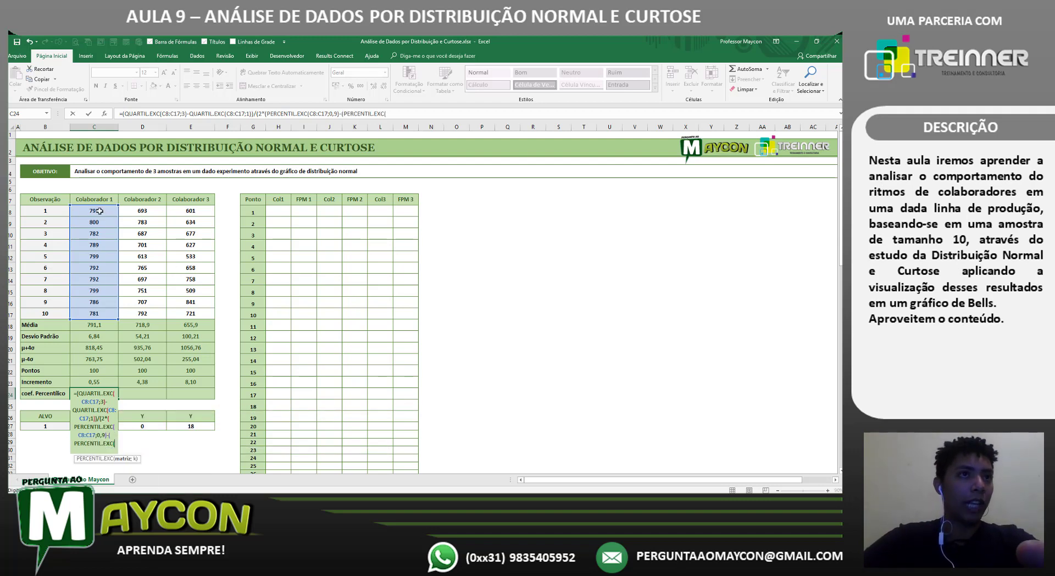
{"action": "left_click_drag", "start_coordinate": [98, 211], "coordinate": [98, 315]}
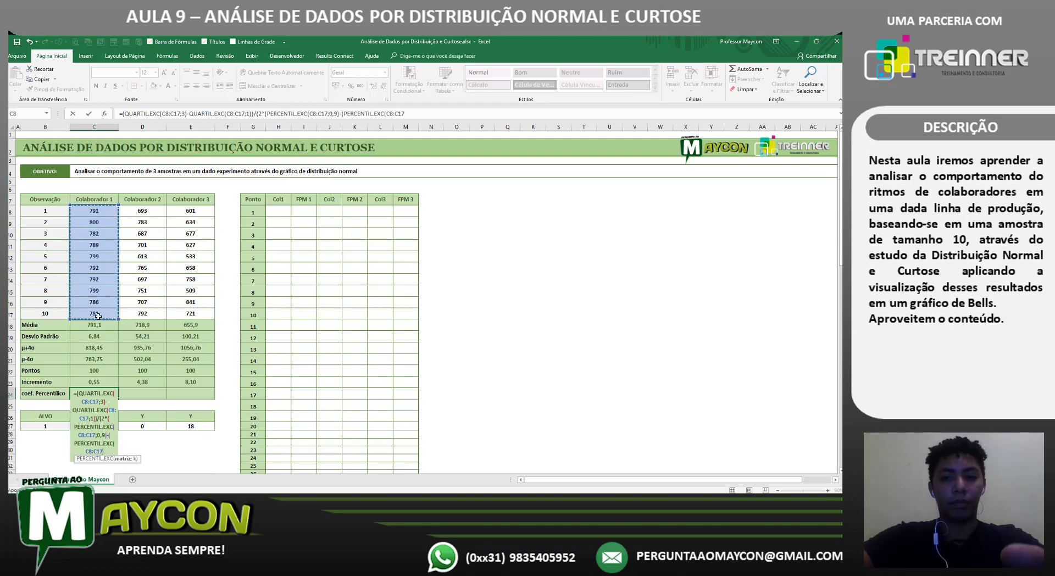
{"action": "type", "text": ";"}
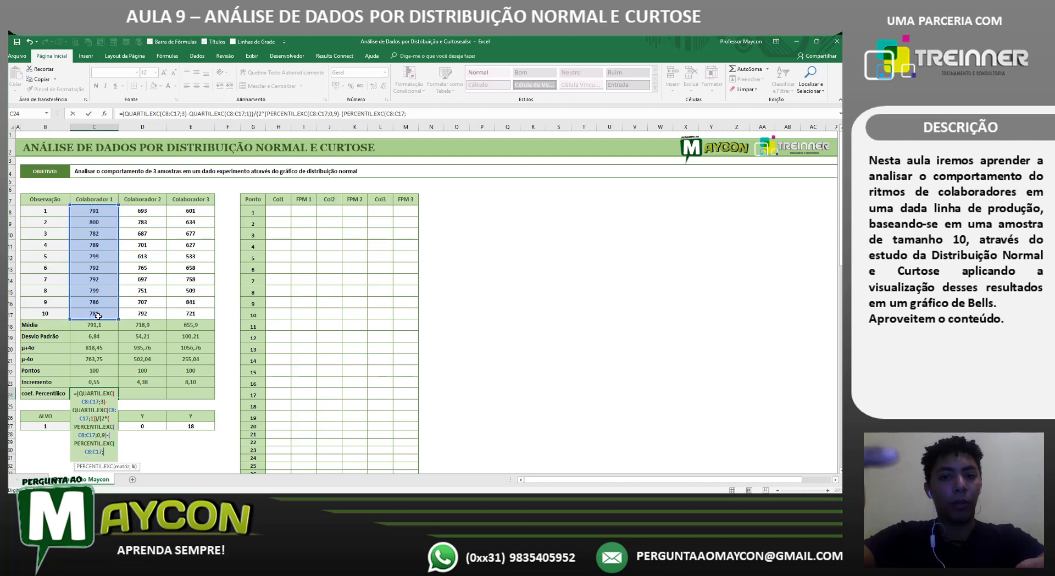
{"action": "type", "text": "0,"}
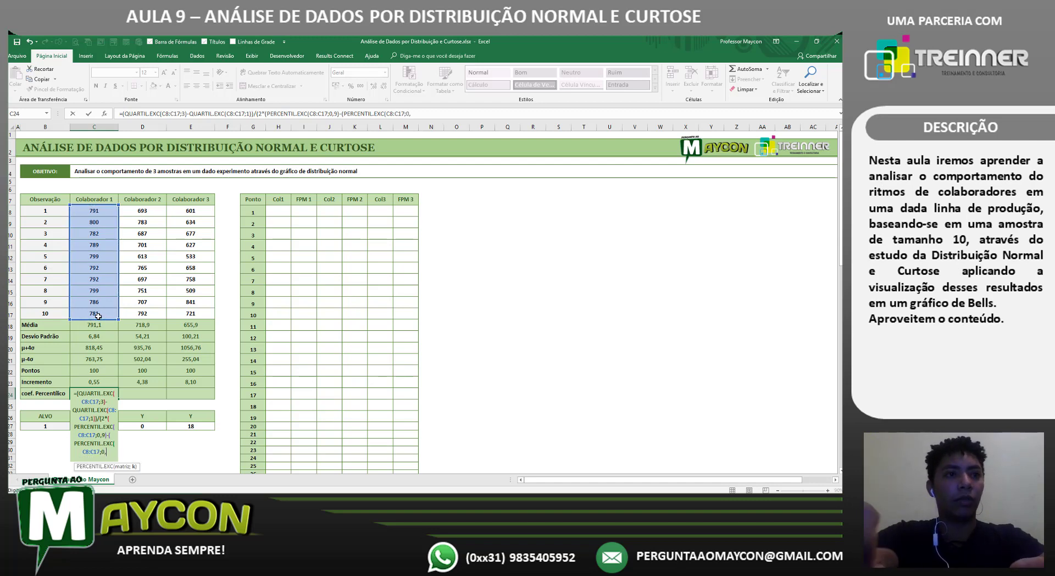
{"action": "type", "text": "1)))"}
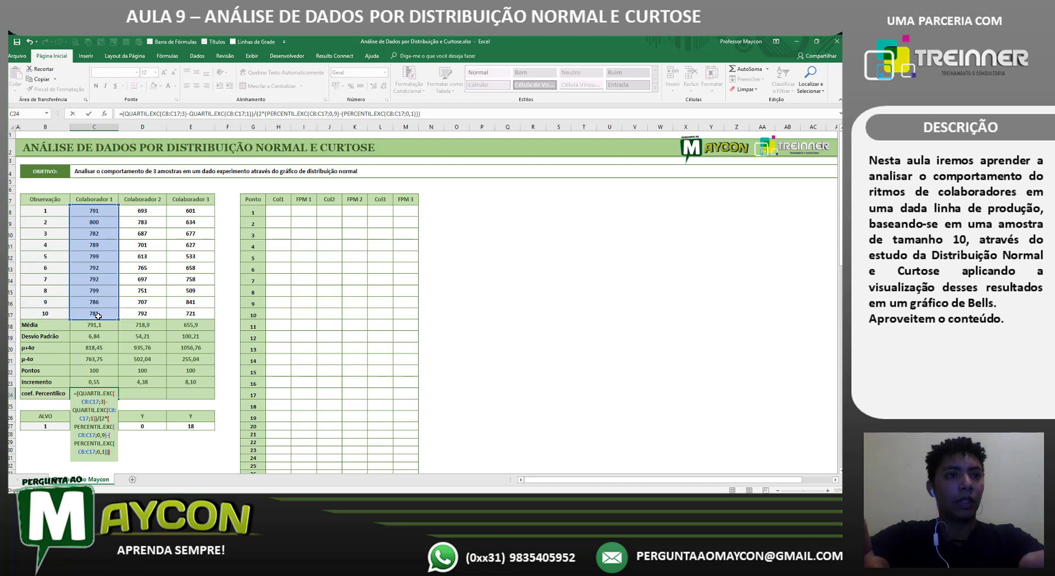
{"action": "type", "text": ")"}
{"action": "key", "text": "Return"}
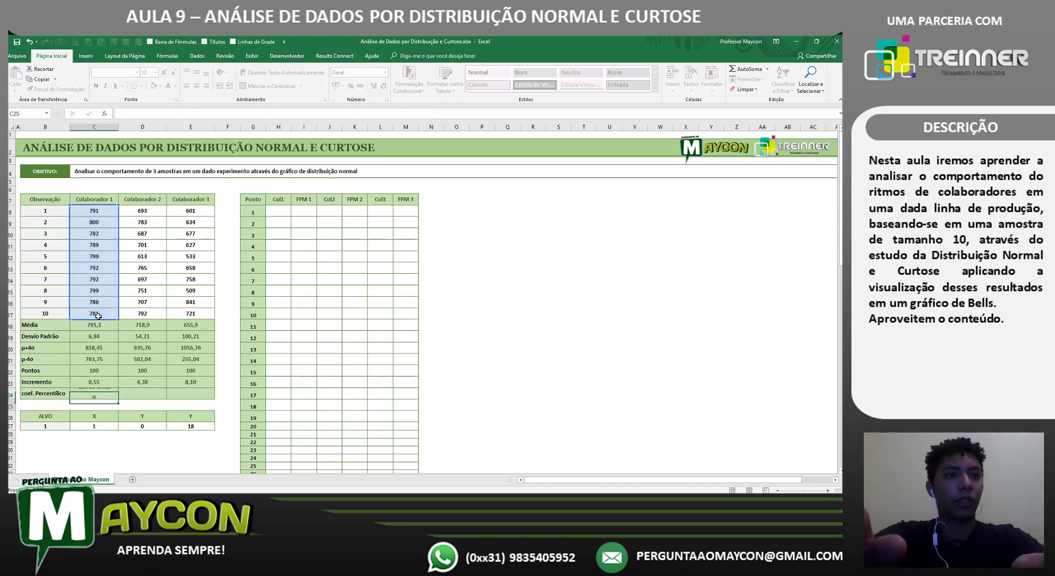
Step: Show the coef. Percentílico in C24 with three decimal places and fill it across to Colaborador 3
{"action": "key", "text": "Up"}
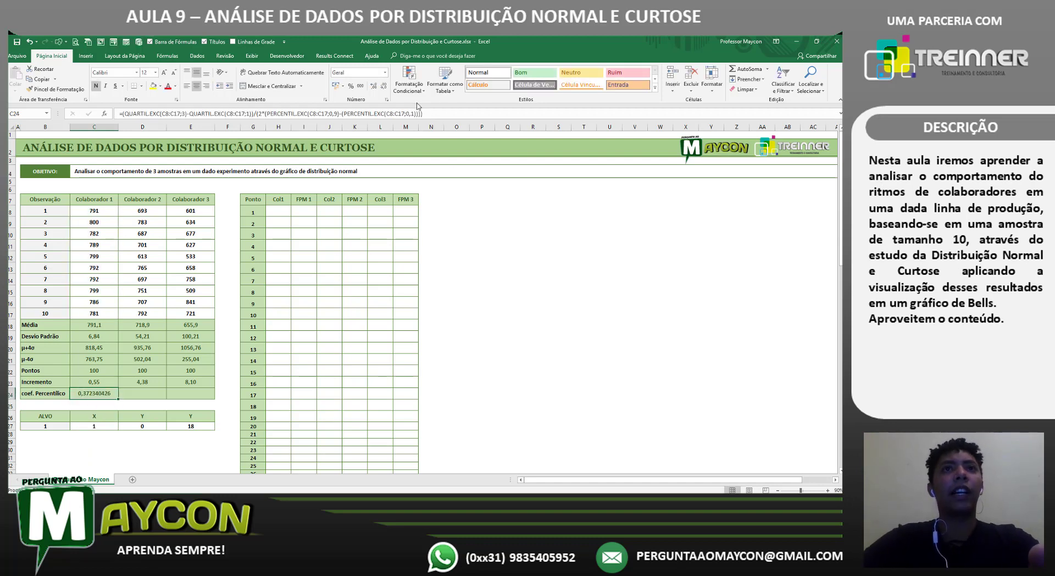
{"action": "left_click", "coordinate": [384, 86]}
{"action": "left_click", "coordinate": [384, 87]}
{"action": "left_click", "coordinate": [383, 86]}
{"action": "left_click", "coordinate": [383, 86]}
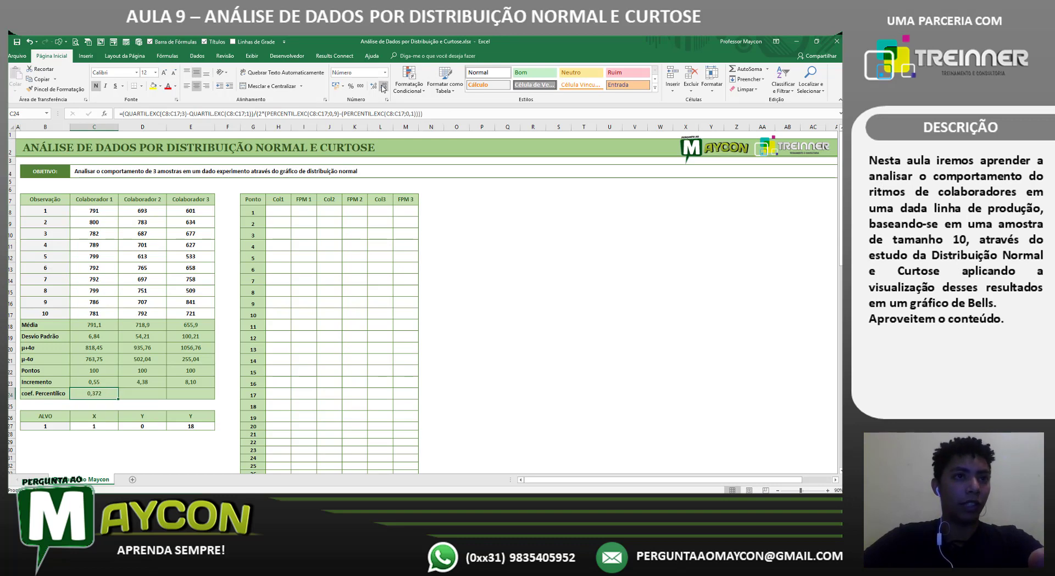
{"action": "left_click_drag", "start_coordinate": [118, 398], "coordinate": [195, 398]}
Step: Check the coef. Percentílico formulas filled in for Colaborador 2 and Colaborador 3
{"action": "left_click", "coordinate": [99, 396]}
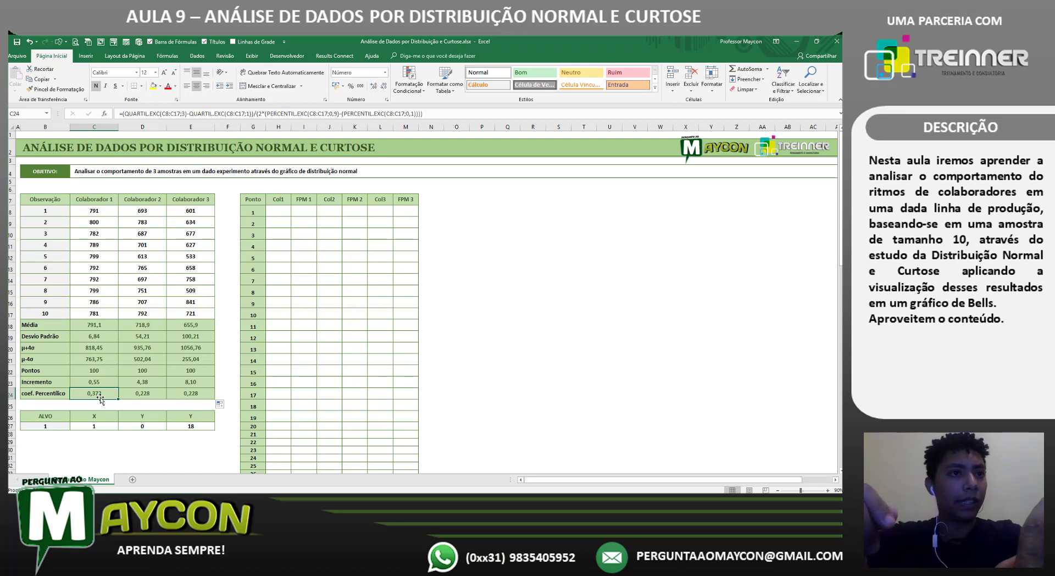
{"action": "key", "text": "Right"}
{"action": "key", "text": "F2"}
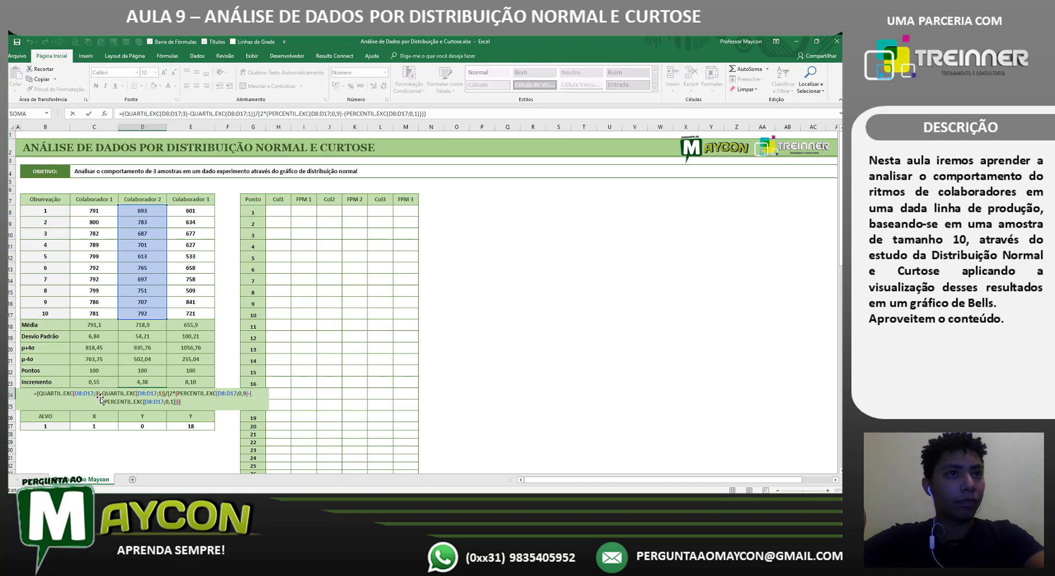
{"action": "key", "text": "Tab"}
{"action": "key", "text": "F2"}
{"action": "key", "text": "Escape"}
{"action": "key", "text": "Left"}
{"action": "key", "text": "Left"}
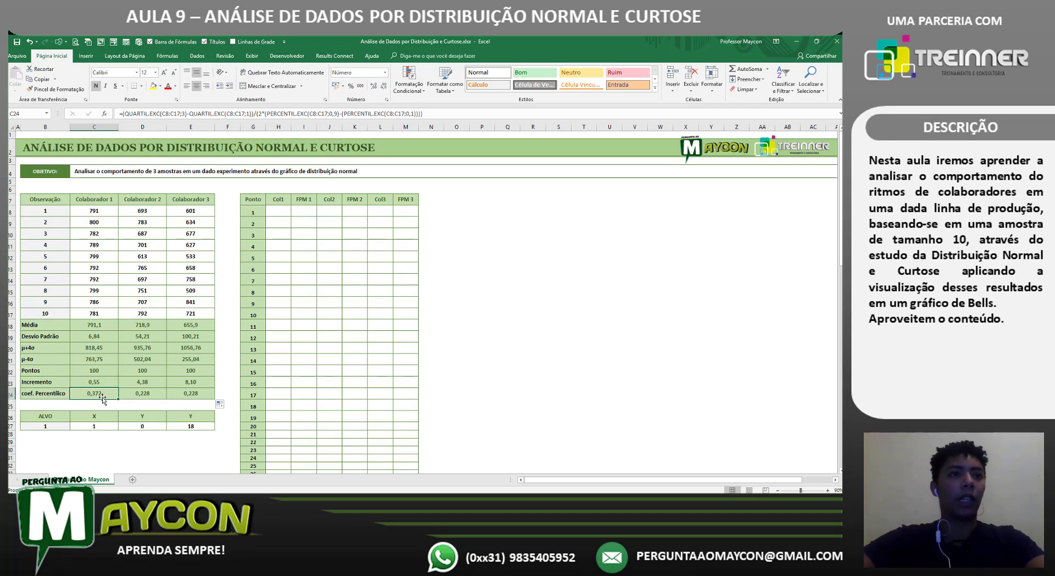
Step: Examine the ALVO table's X and Y cells and the first row of the Ponto table
{"action": "key", "text": "Down"}
{"action": "key", "text": "Down"}
{"action": "key", "text": "Down"}
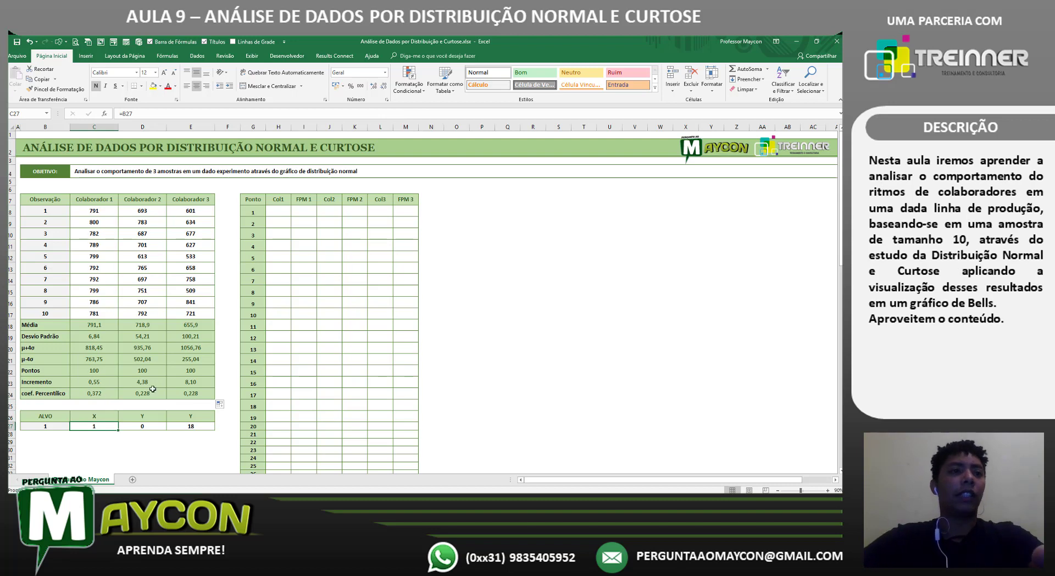
{"action": "left_click_drag", "start_coordinate": [49, 416], "coordinate": [177, 428]}
{"action": "left_click", "coordinate": [114, 443]}
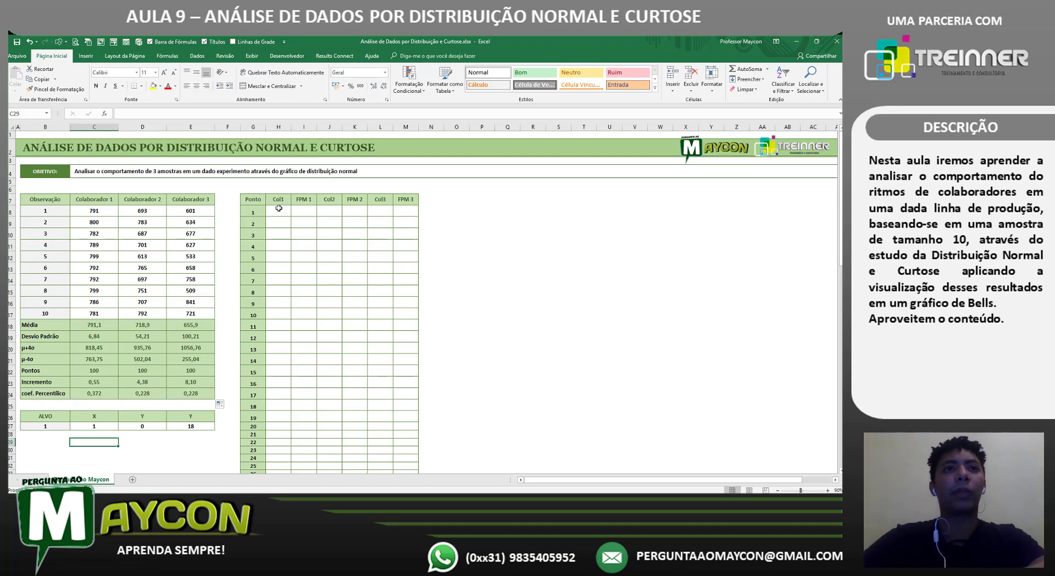
{"action": "left_click", "coordinate": [279, 212]}
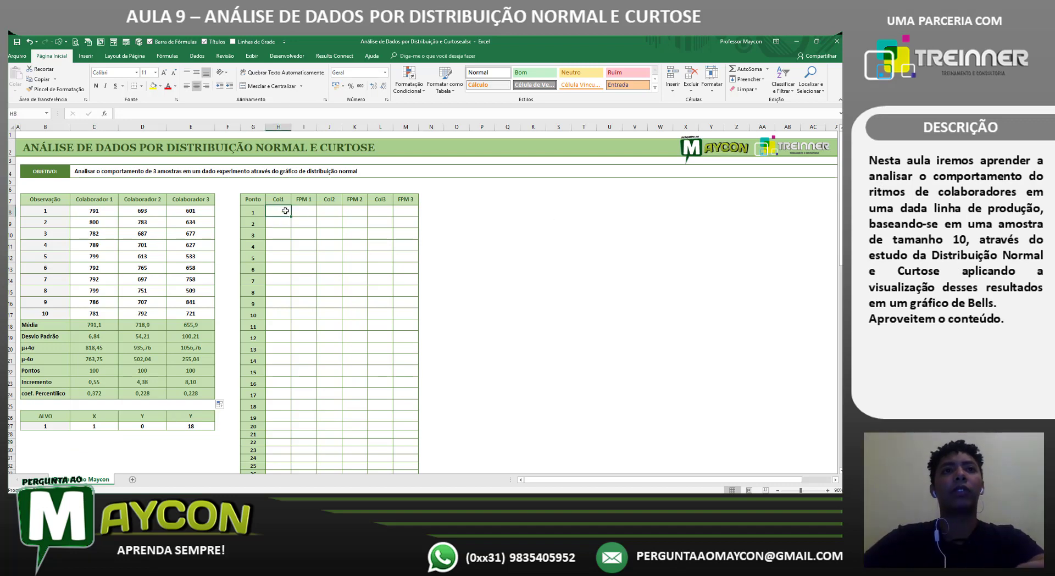
{"action": "left_click", "coordinate": [257, 213]}
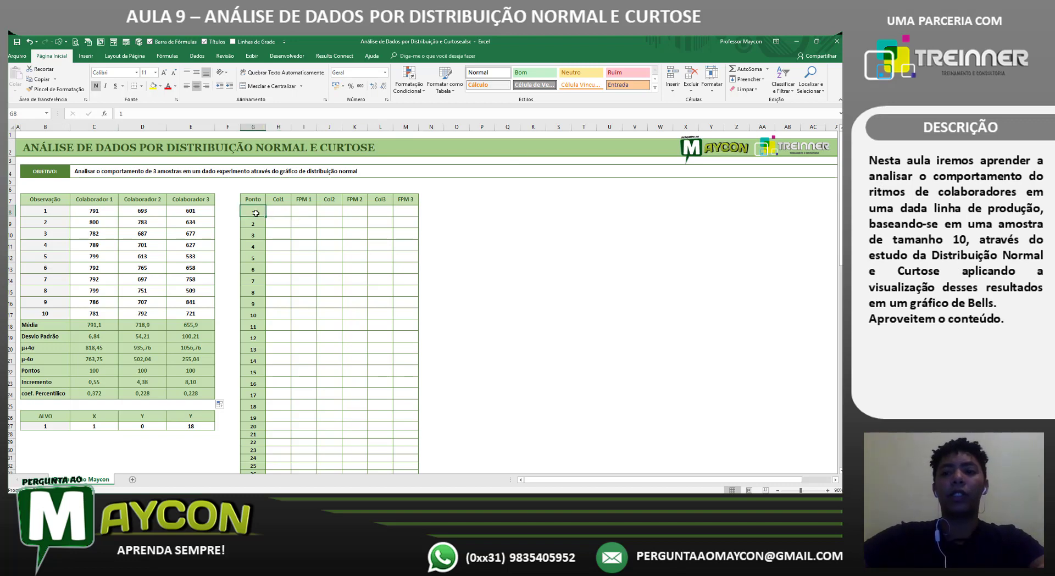
Step: Check the Ponto column down to its last point, 100
{"action": "key", "text": "Page_Down"}
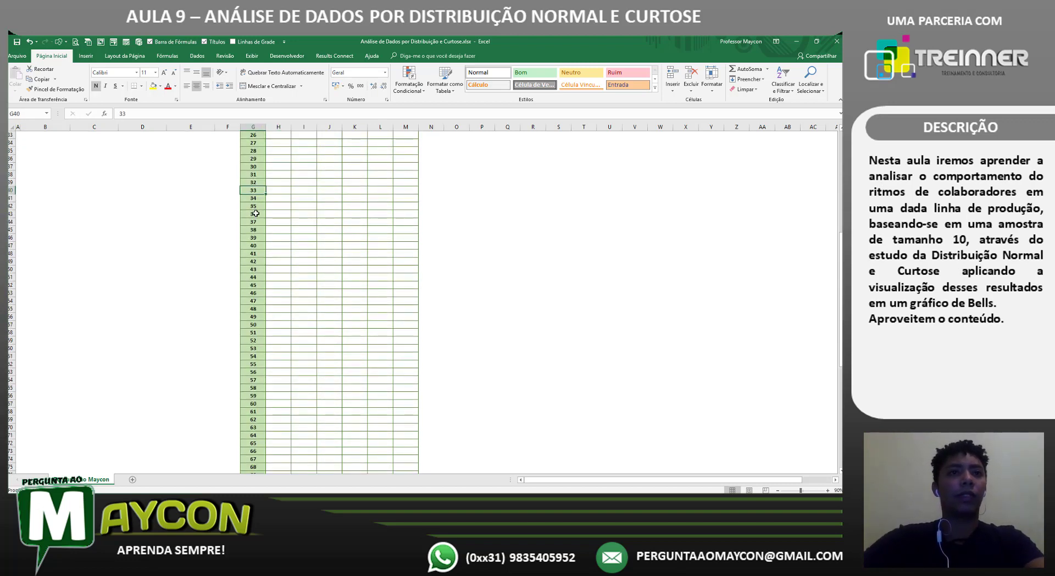
{"action": "scroll", "coordinate": [304, 280], "scroll_direction": "down", "scroll_amount": 20}
{"action": "left_click", "coordinate": [259, 246]}
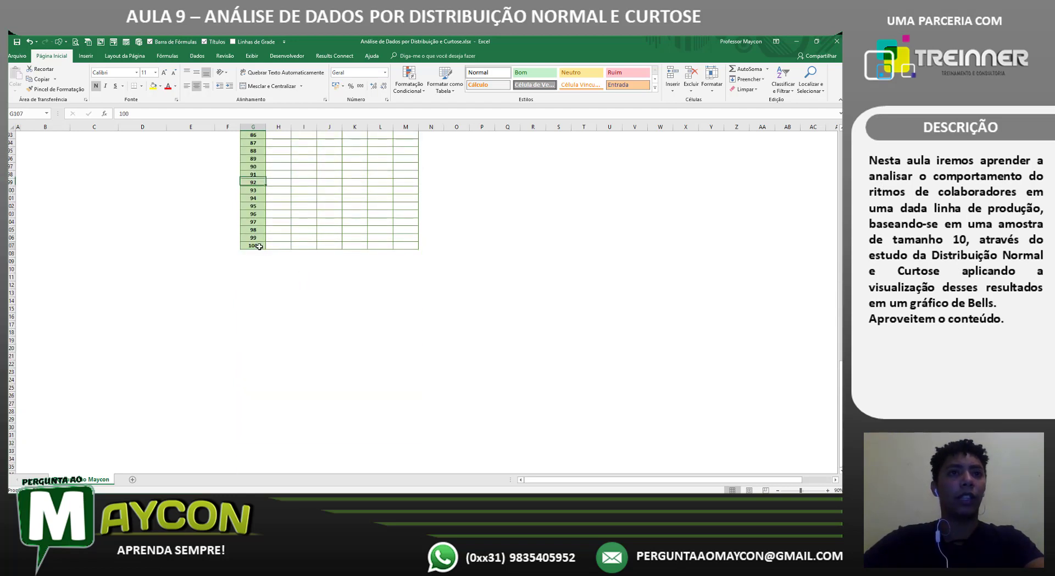
{"action": "left_click_drag", "start_coordinate": [840, 402], "coordinate": [840, 162]}
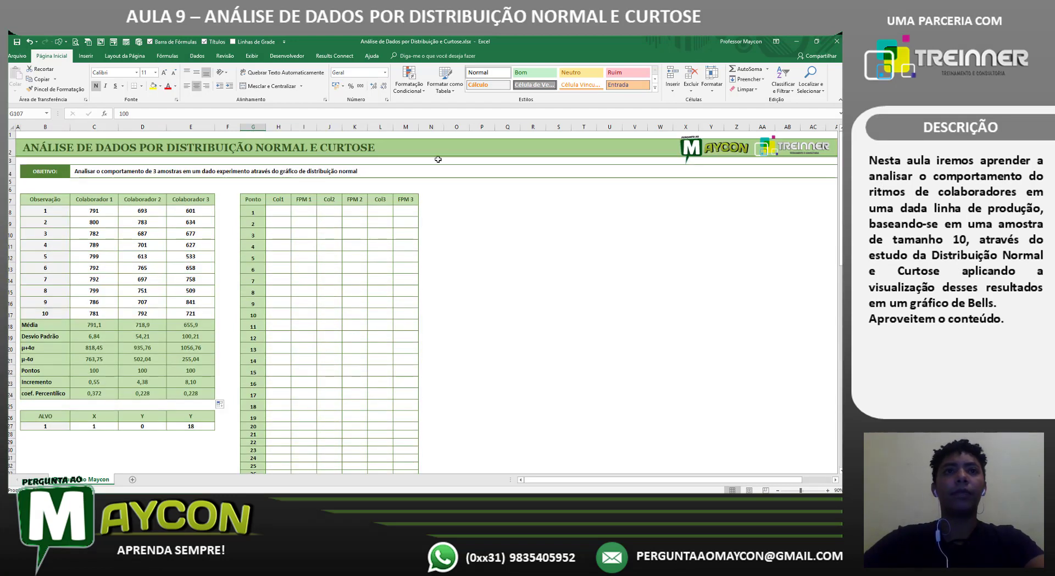
Step: Enter =C21 in H8 so that Col1 starts at Colaborador 1's µ-4σ value
{"action": "left_click", "coordinate": [281, 212]}
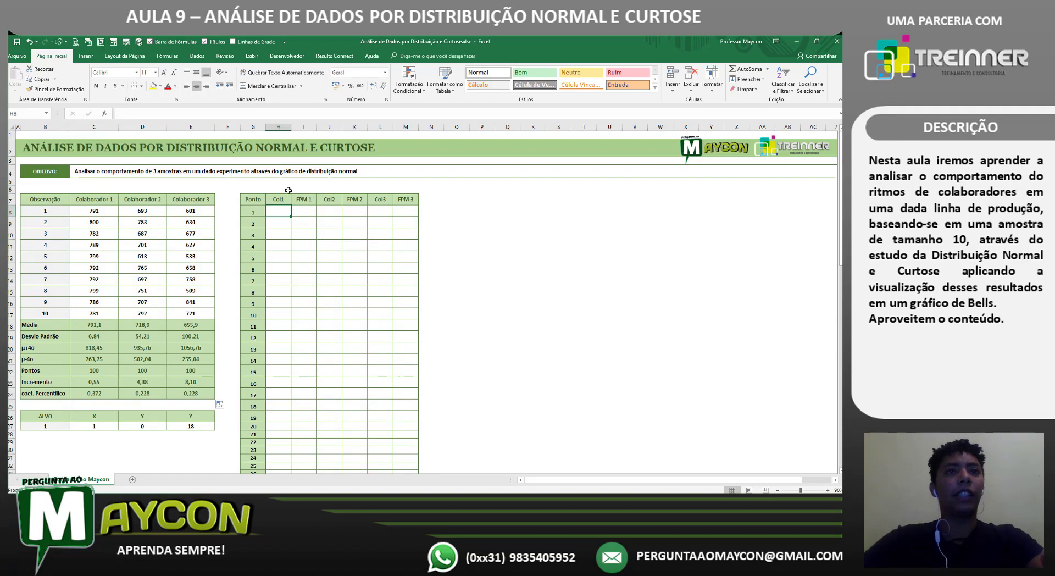
{"action": "type", "text": "="}
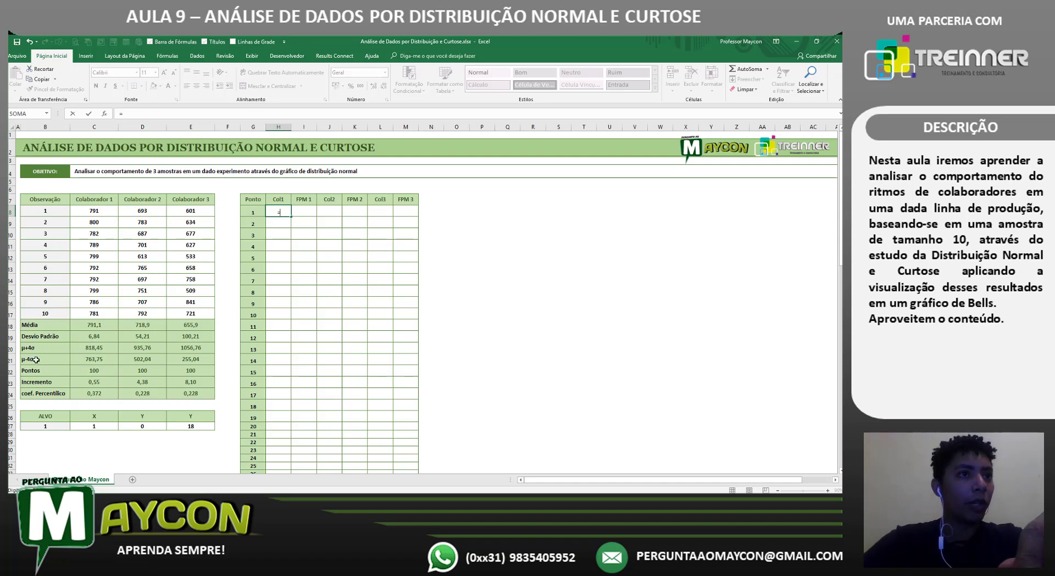
{"action": "left_click", "coordinate": [100, 359]}
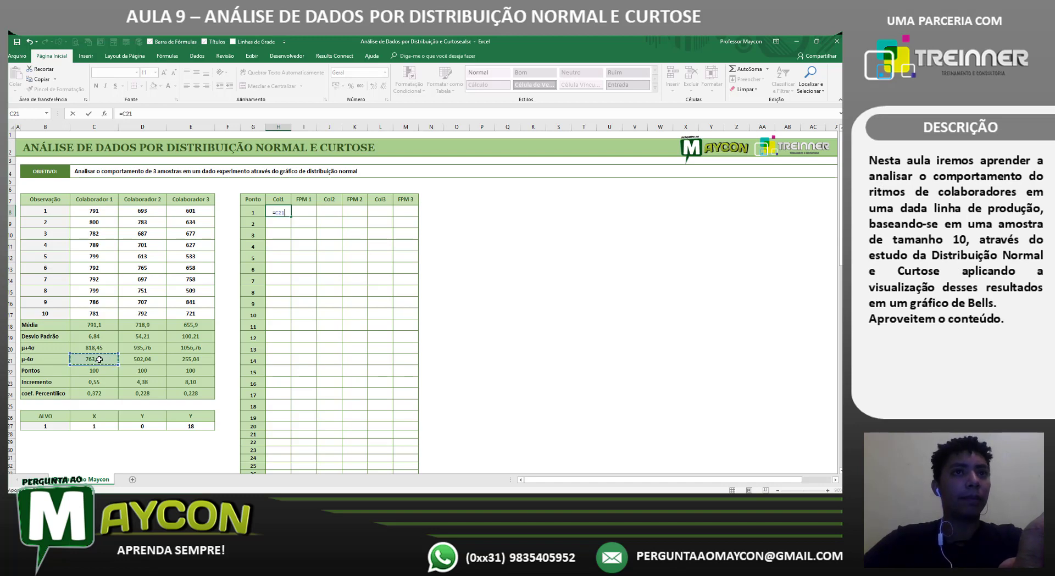
{"action": "key", "text": "Return"}
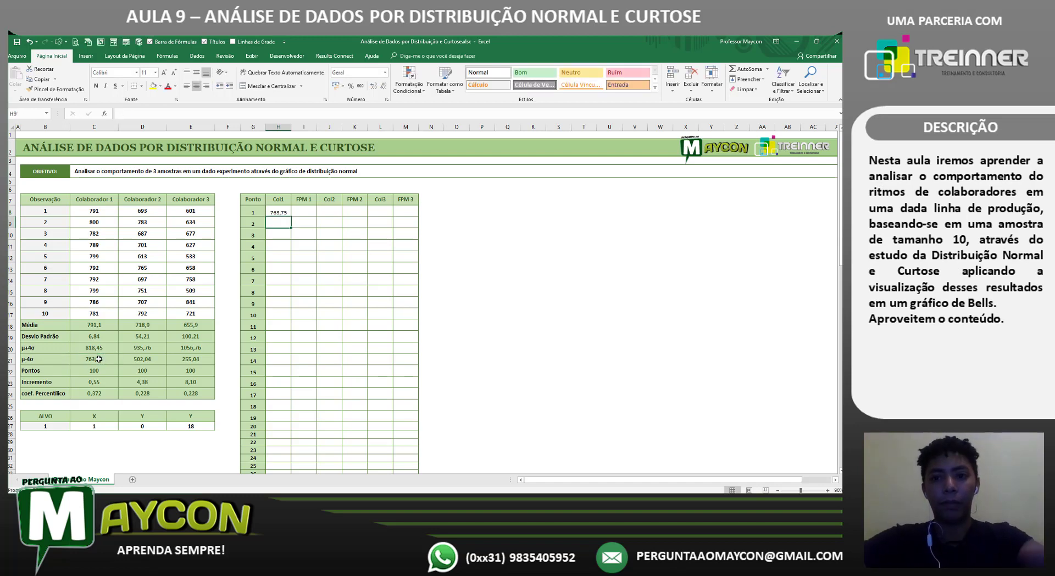
Step: Enter =H8+$C$23 in H9 and fill it down the Col1 column to point 100
{"action": "type", "text": "="}
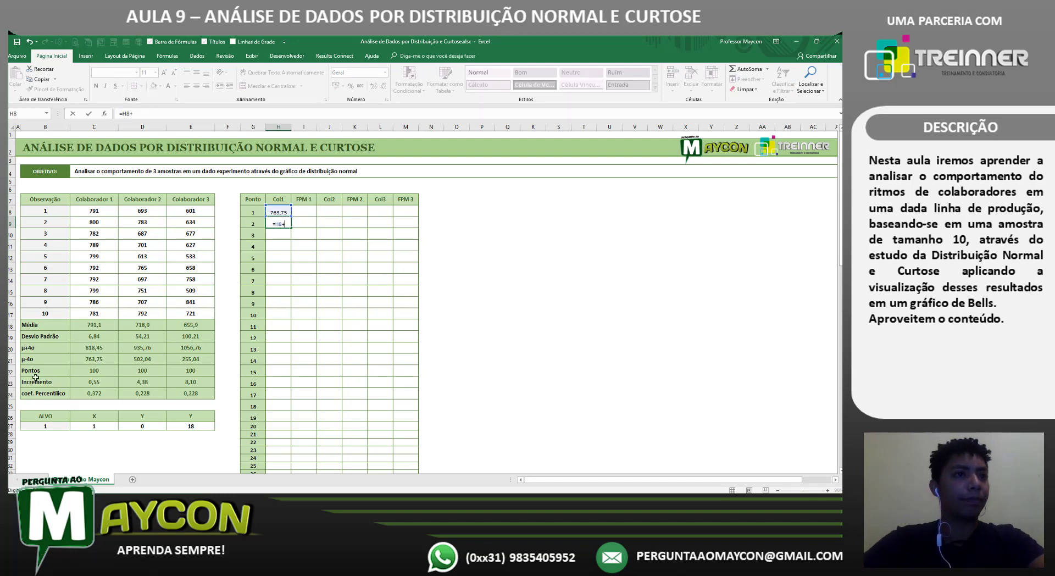
{"action": "left_click", "coordinate": [101, 382]}
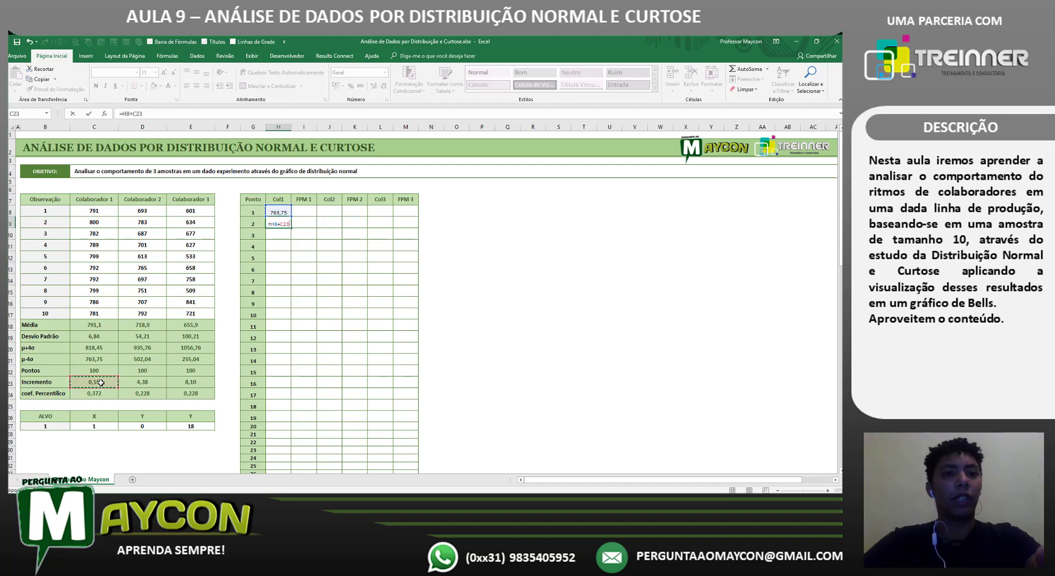
{"action": "key", "text": "F4"}
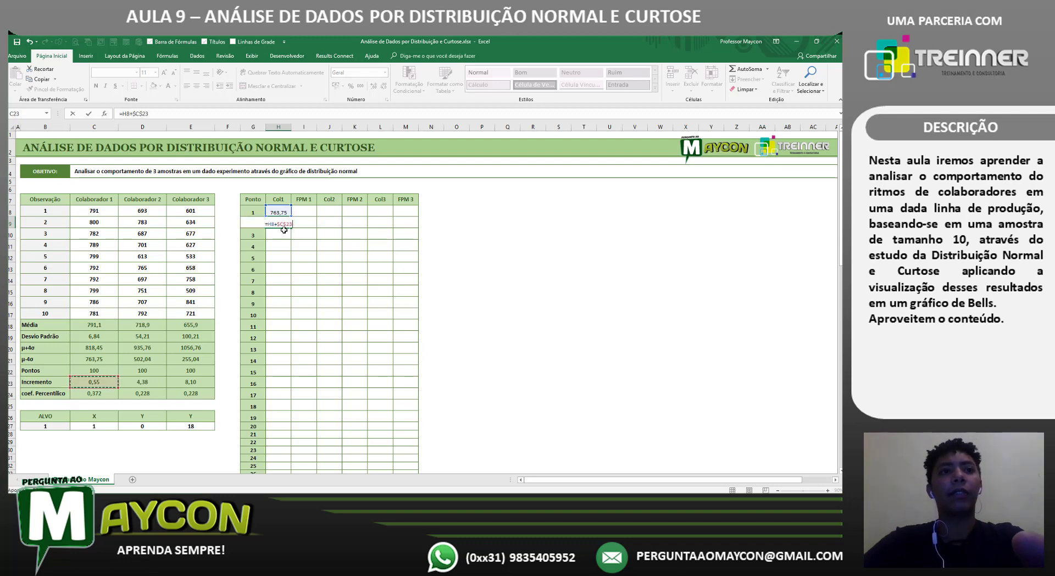
{"action": "key", "text": "Return"}
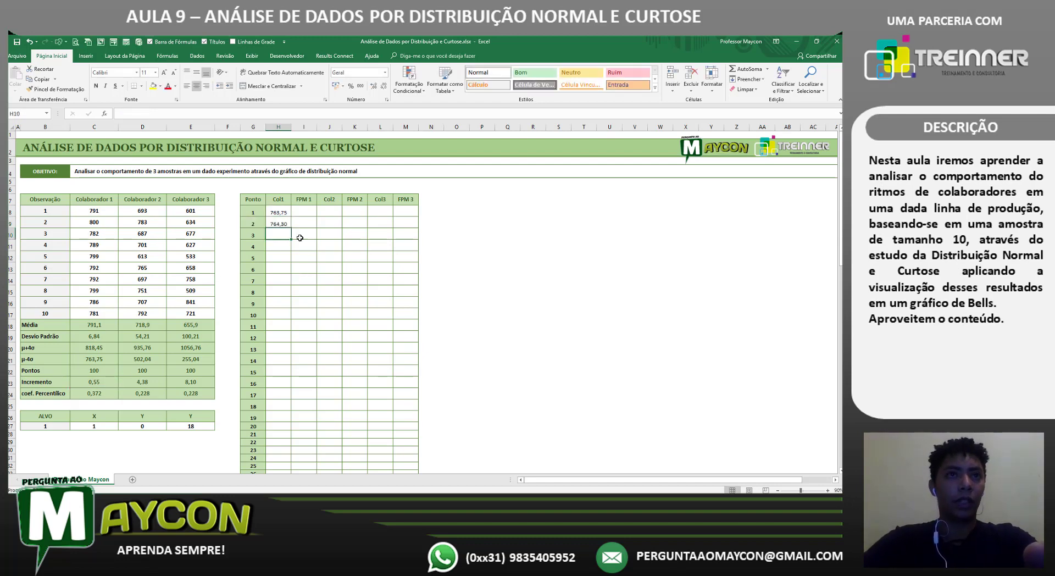
{"action": "left_click", "coordinate": [281, 222]}
{"action": "double_click", "coordinate": [292, 228]}
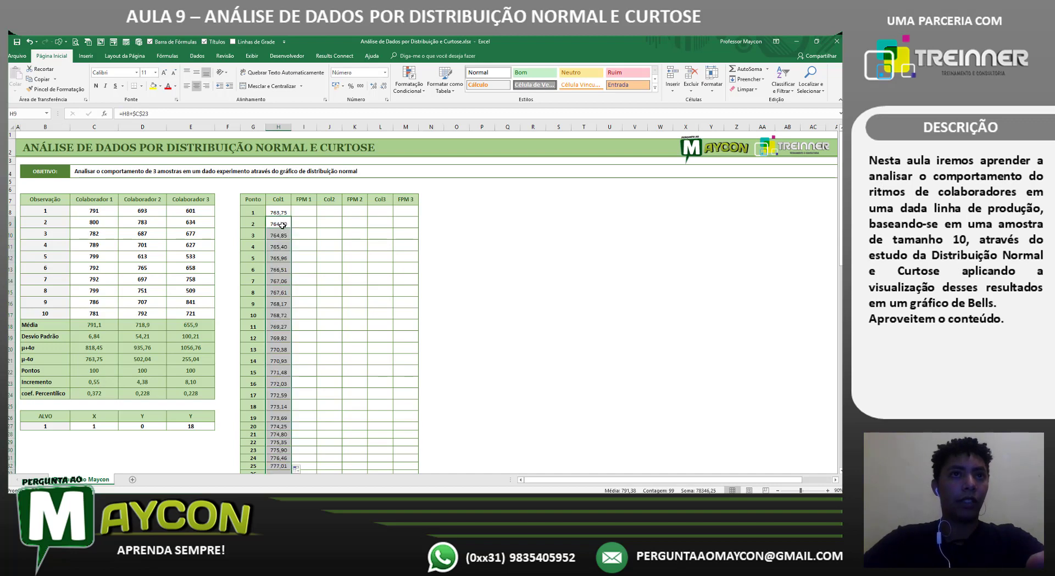
Step: Review the Col1 values down to point 100 and compare the last one with Colaborador 1's µ+4σ in C20
{"action": "left_click", "coordinate": [282, 223]}
{"action": "key", "text": "Page_Down"}
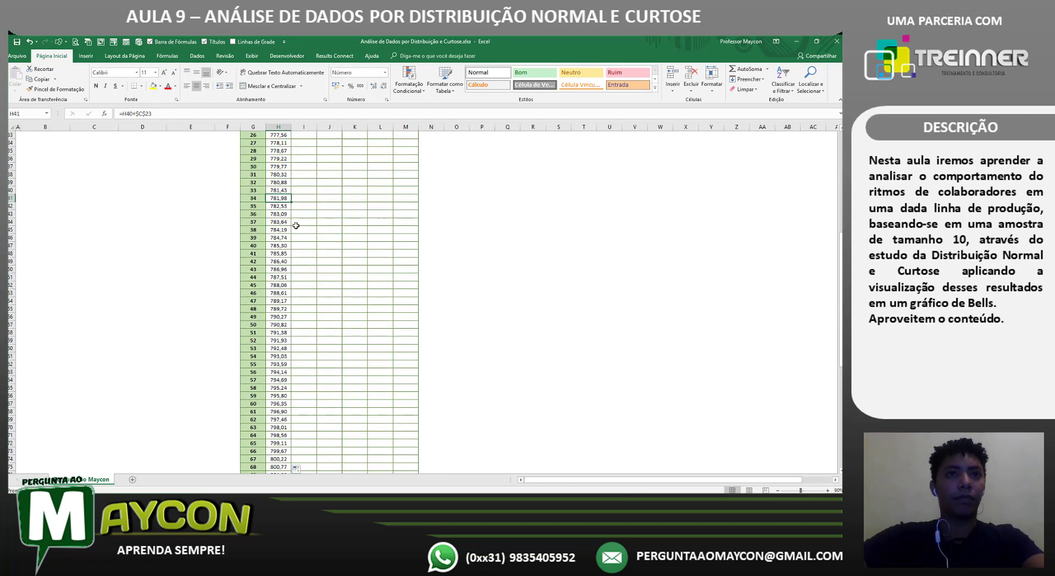
{"action": "key", "text": "Page_Down"}
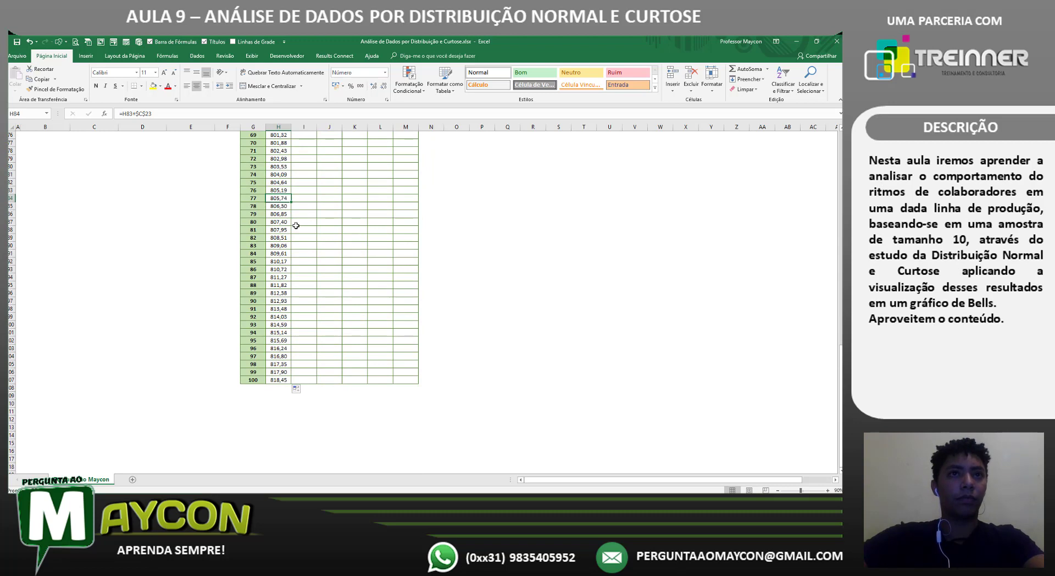
{"action": "key", "text": "ctrl+Down"}
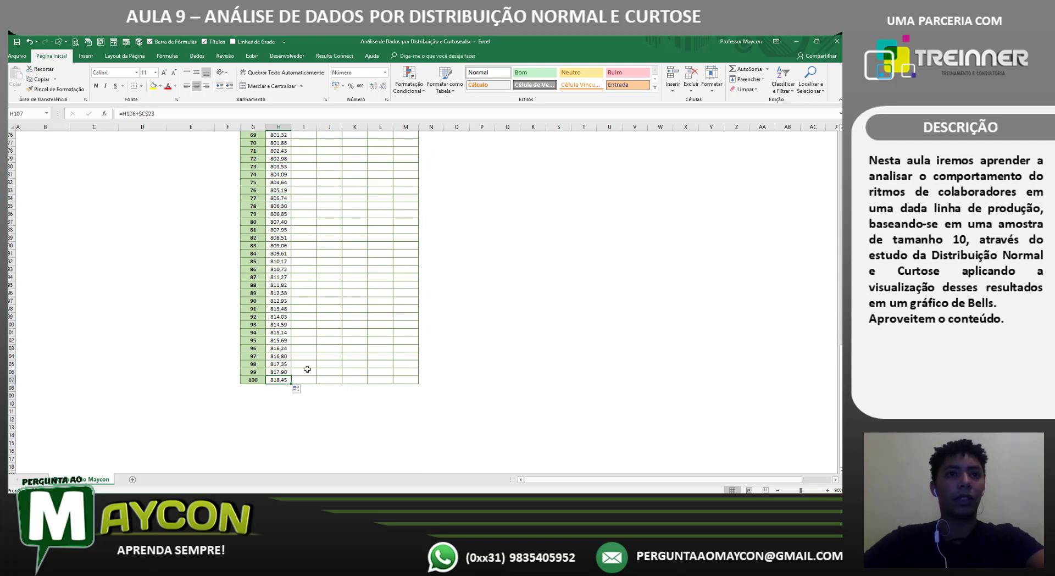
{"action": "scroll", "coordinate": [550, 357], "scroll_direction": "up", "scroll_amount": 20}
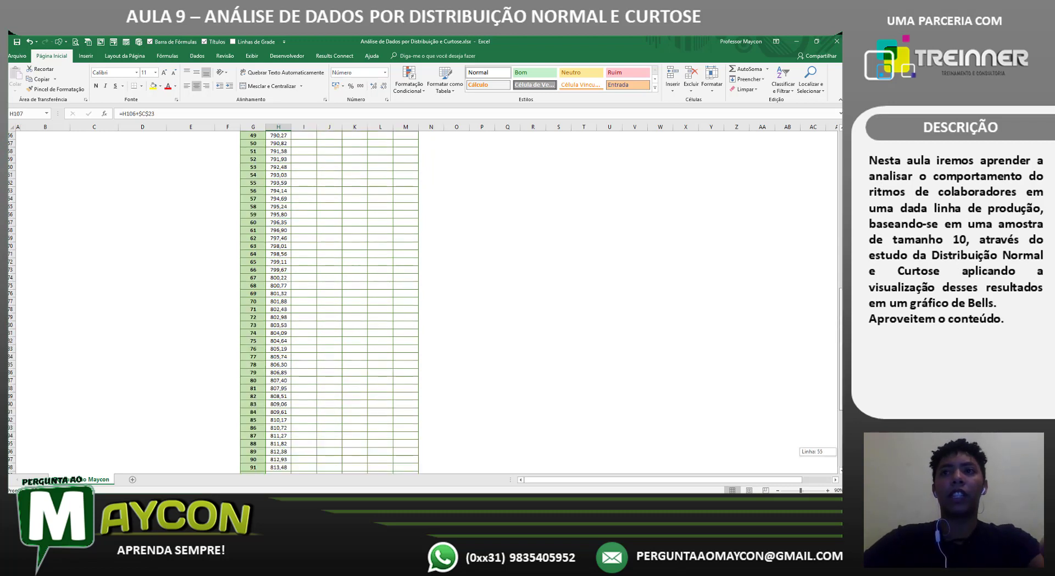
{"action": "left_click", "coordinate": [82, 349]}
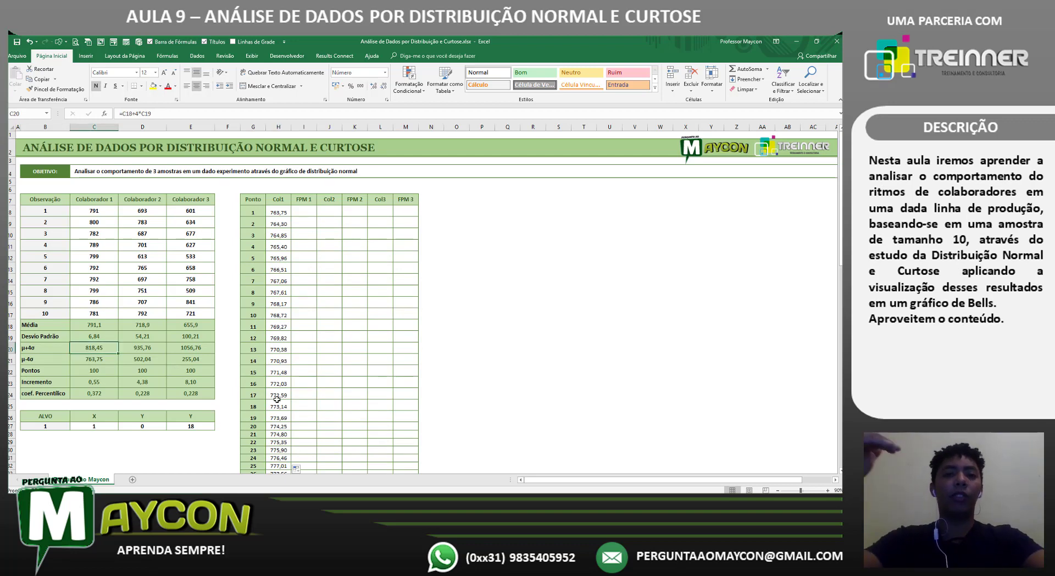
{"action": "scroll", "coordinate": [278, 397], "scroll_direction": "down", "scroll_amount": 11}
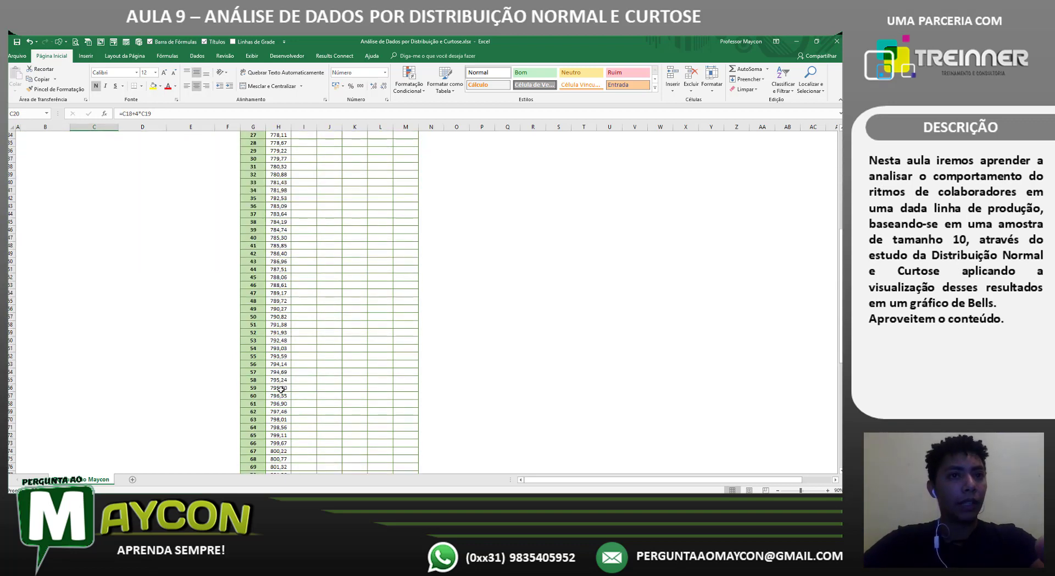
{"action": "scroll", "coordinate": [278, 385], "scroll_direction": "up", "scroll_amount": 11}
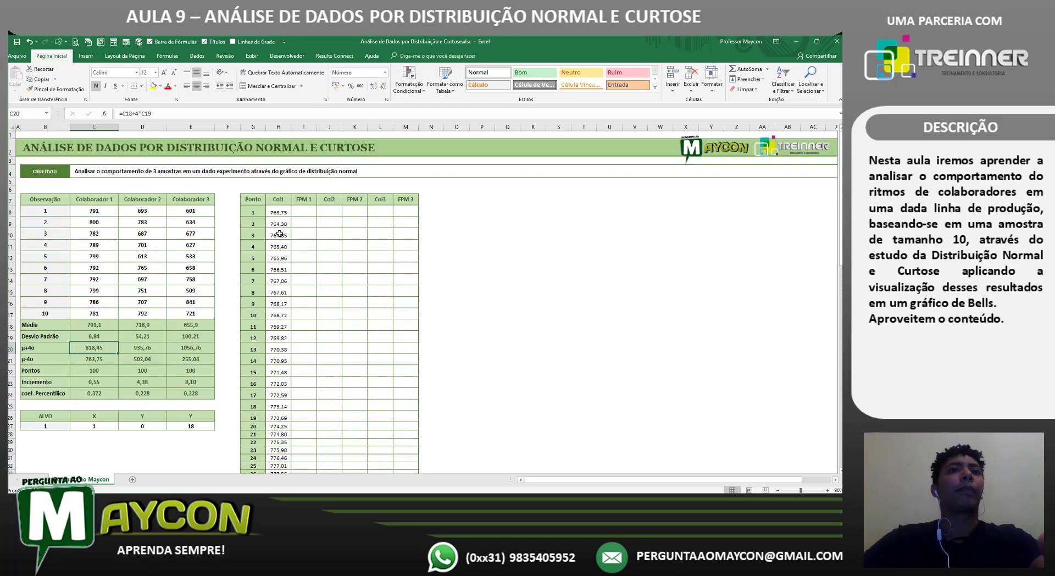
Step: Begin a normal distribution formula with =dist.norm in I8, the first cell of FPM 1
{"action": "left_click", "coordinate": [304, 211]}
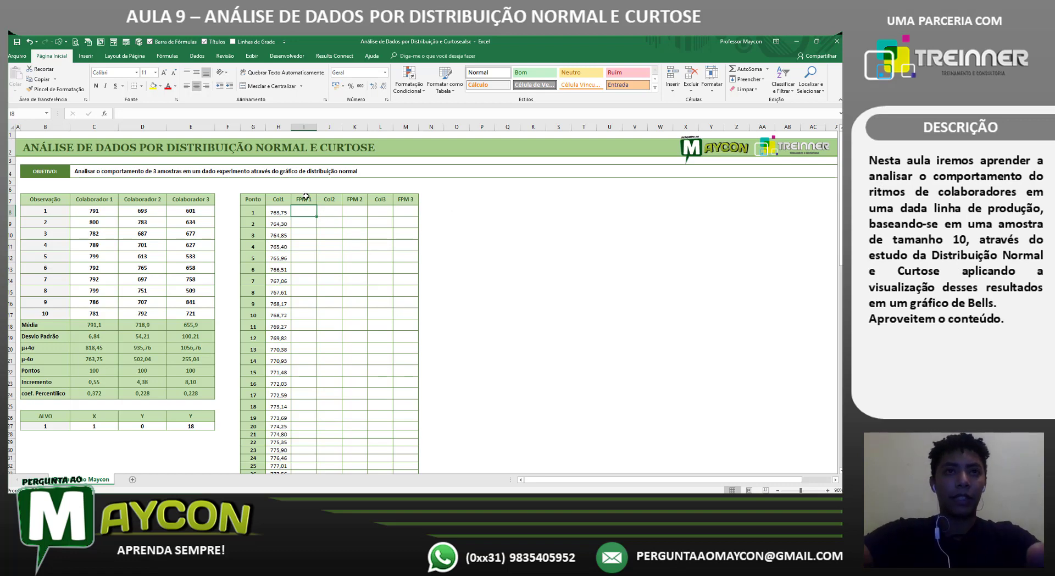
{"action": "type", "text": "=dist"}
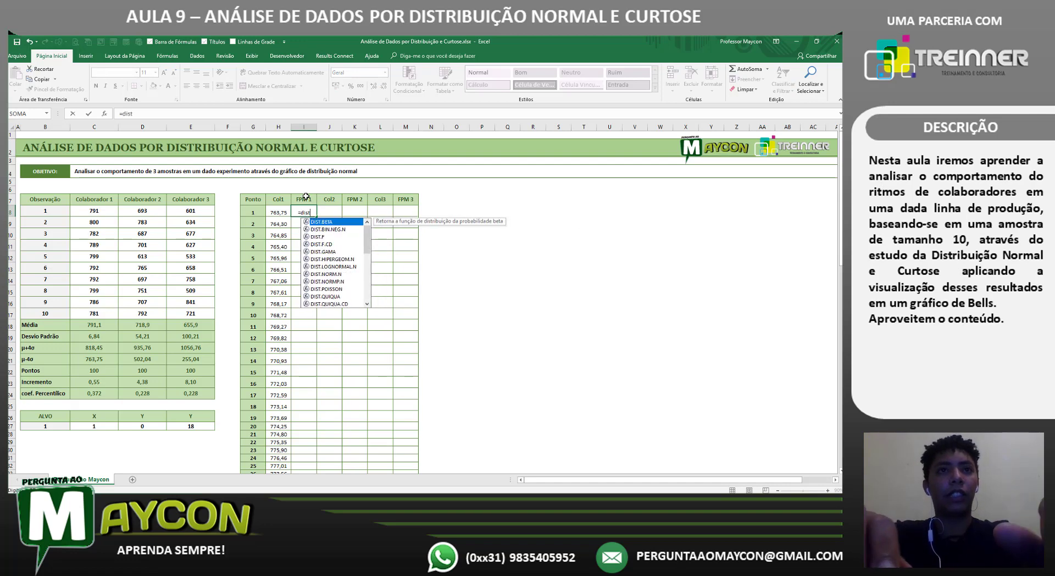
{"action": "type", "text": ".normal"}
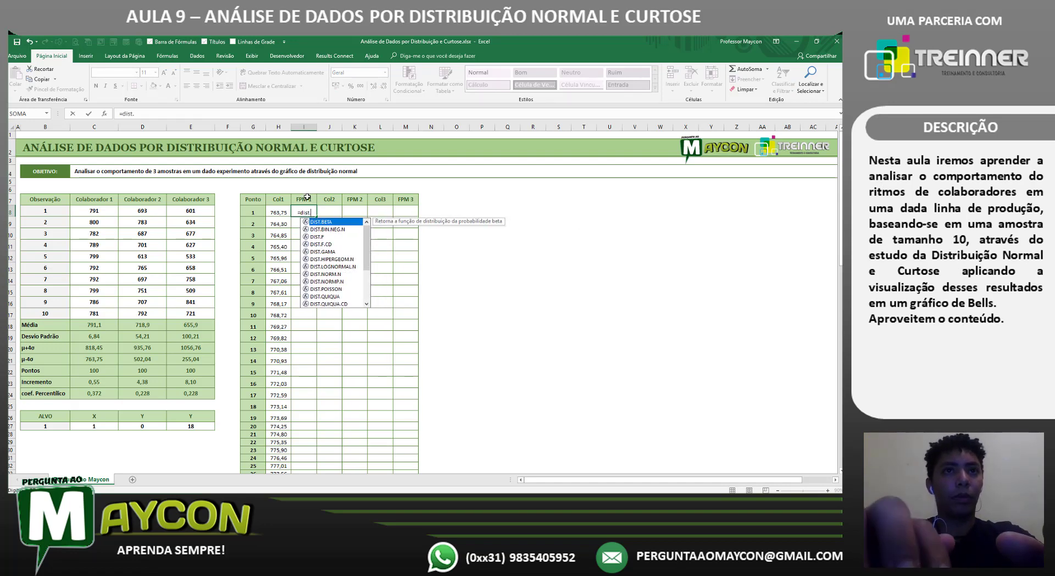
{"action": "key", "text": "BackSpace"}
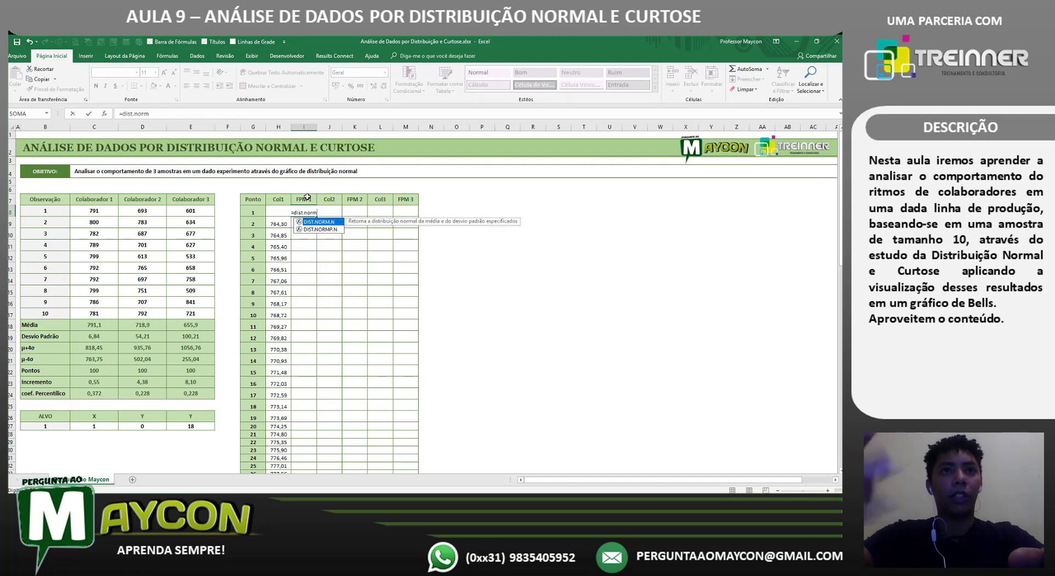
{"action": "key", "text": "Down"}
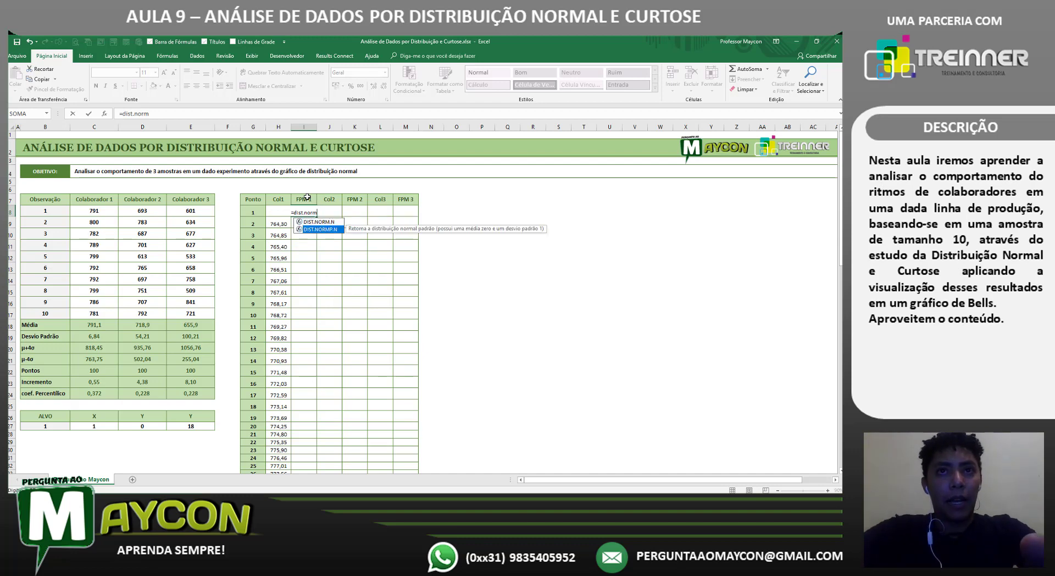
{"action": "key", "text": "Tab"}
{"action": "key", "text": "BackSpace"}
{"action": "key", "text": "BackSpace"}
{"action": "key", "text": "BackSpace"}
{"action": "key", "text": "BackSpace"}
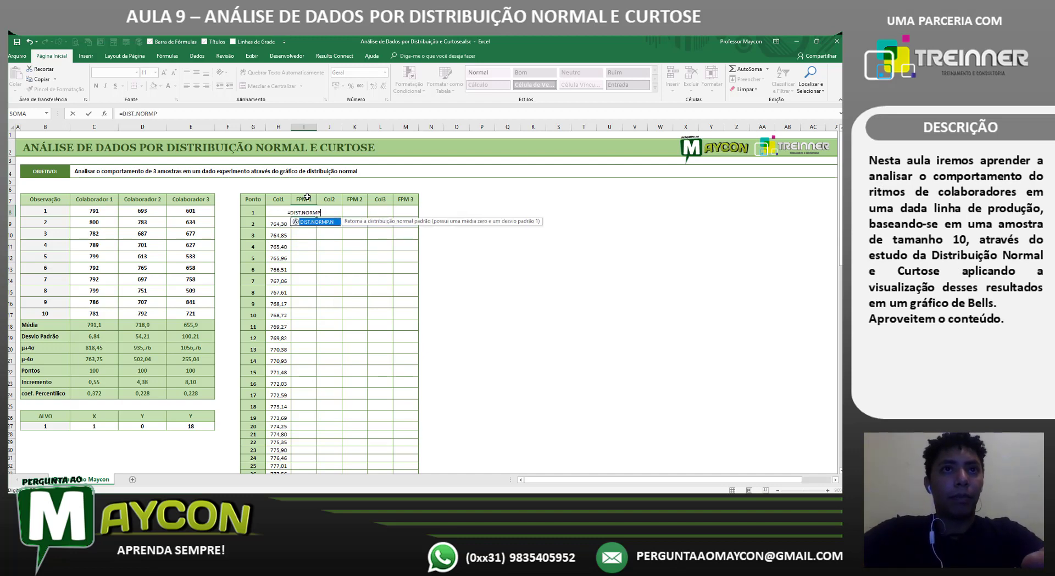
Step: Use DIST.NORM.N in the I8 formula, with H8 as x and $C$18 as the mean
{"action": "key", "text": "Tab"}
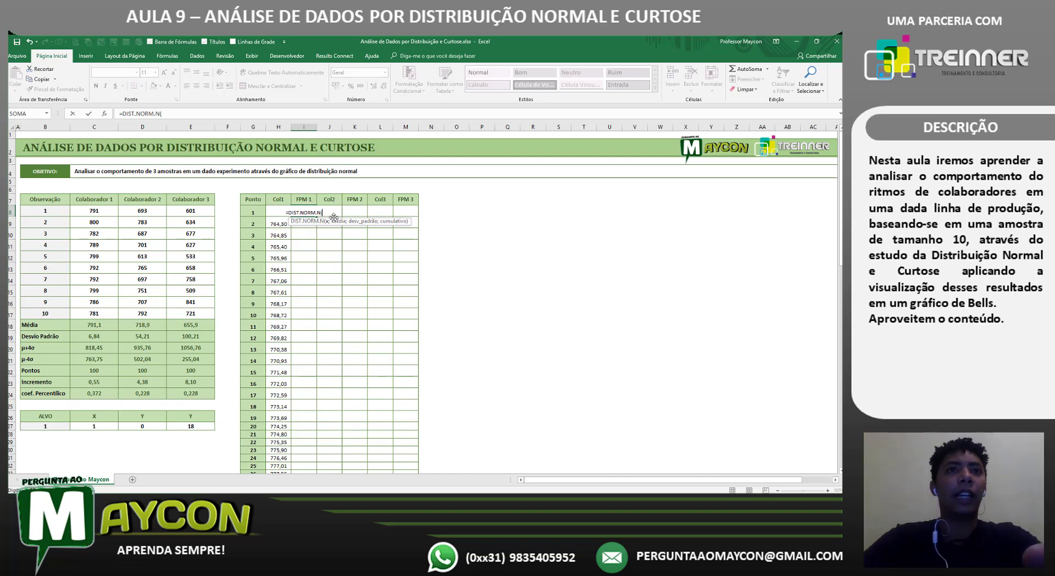
{"action": "left_click", "coordinate": [270, 216]}
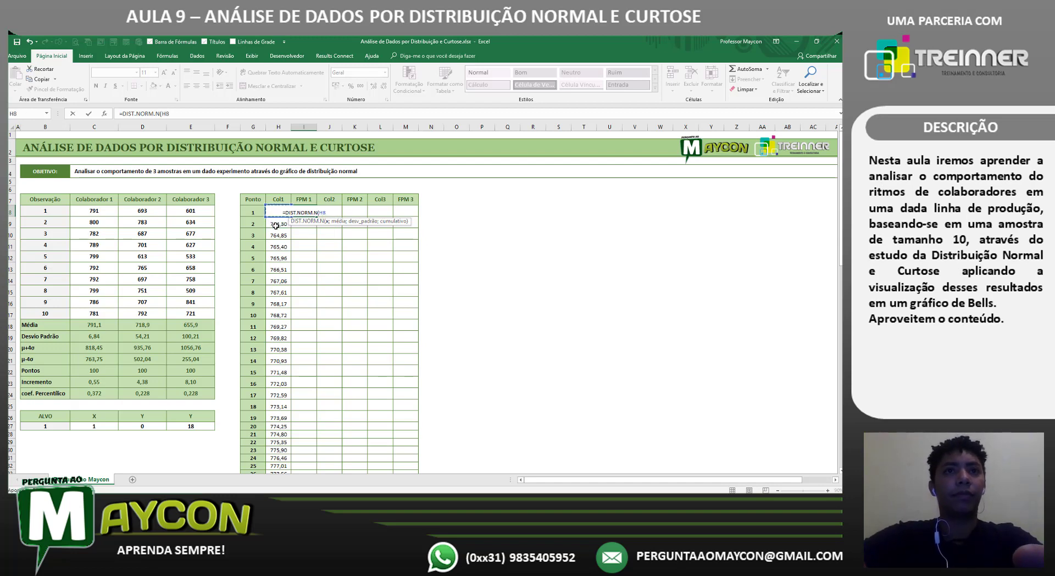
{"action": "type", "text": ";"}
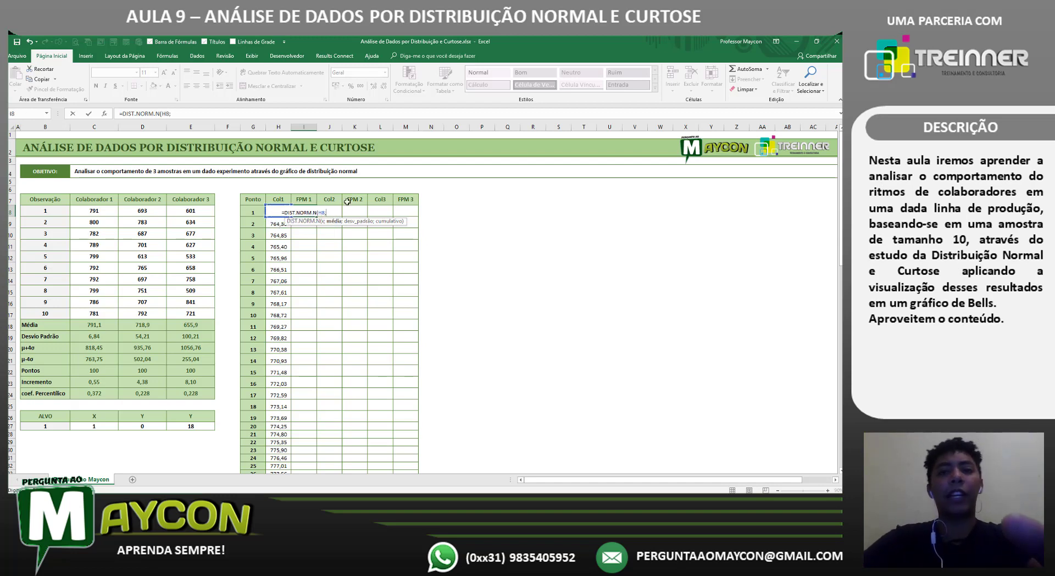
{"action": "left_click", "coordinate": [100, 324]}
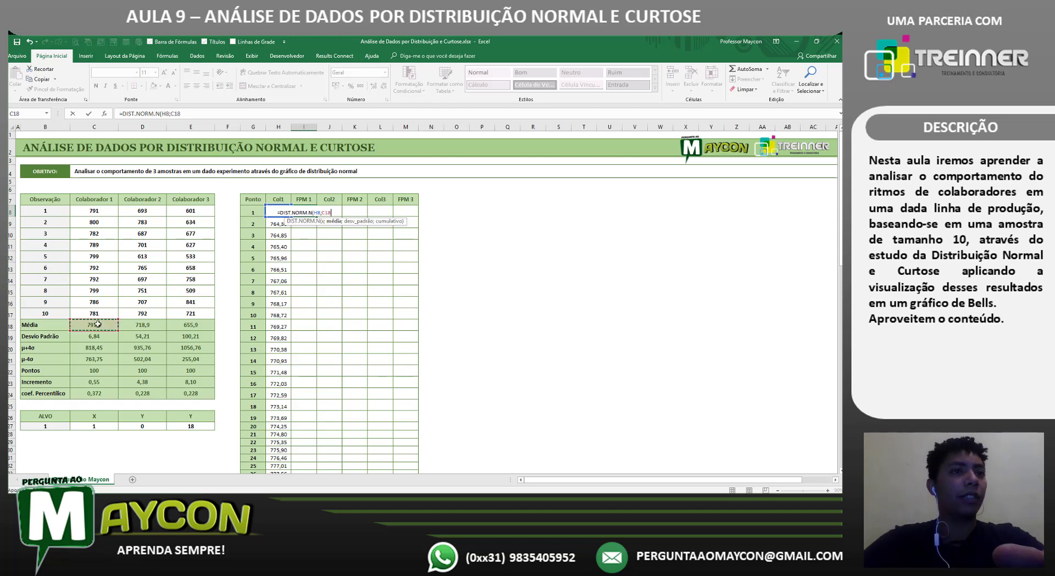
{"action": "key", "text": "F4"}
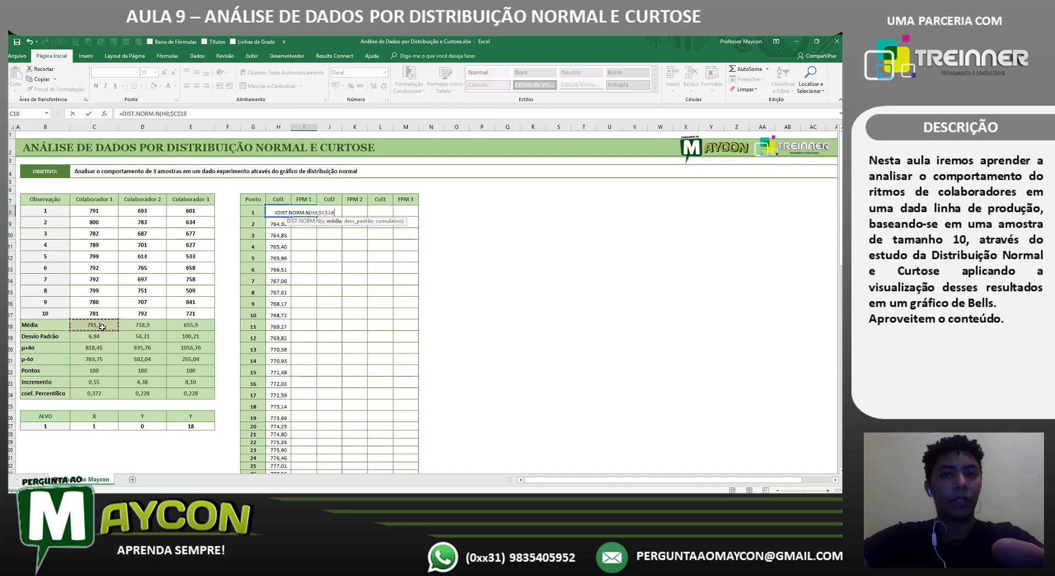
Step: Complete the I8 formula with $C$19 as the standard deviation and FALSO for the cumulative argument
{"action": "type", "text": ";"}
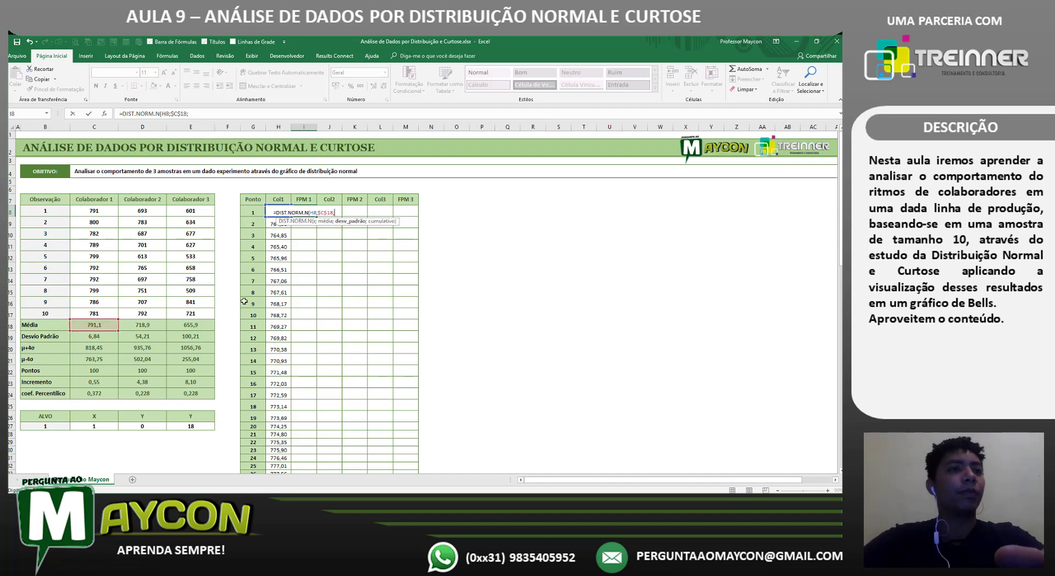
{"action": "left_click", "coordinate": [94, 336]}
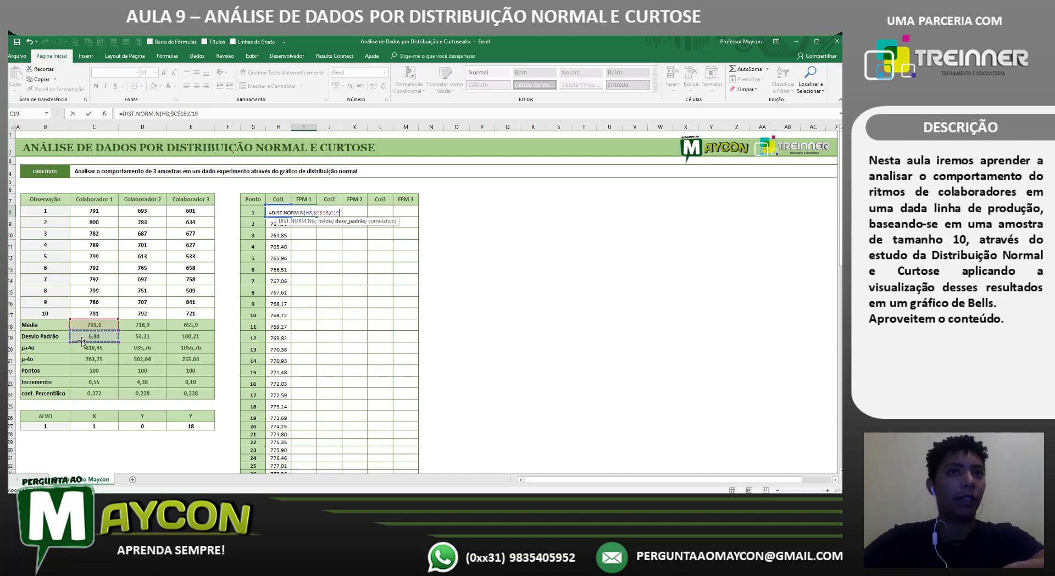
{"action": "key", "text": "F4"}
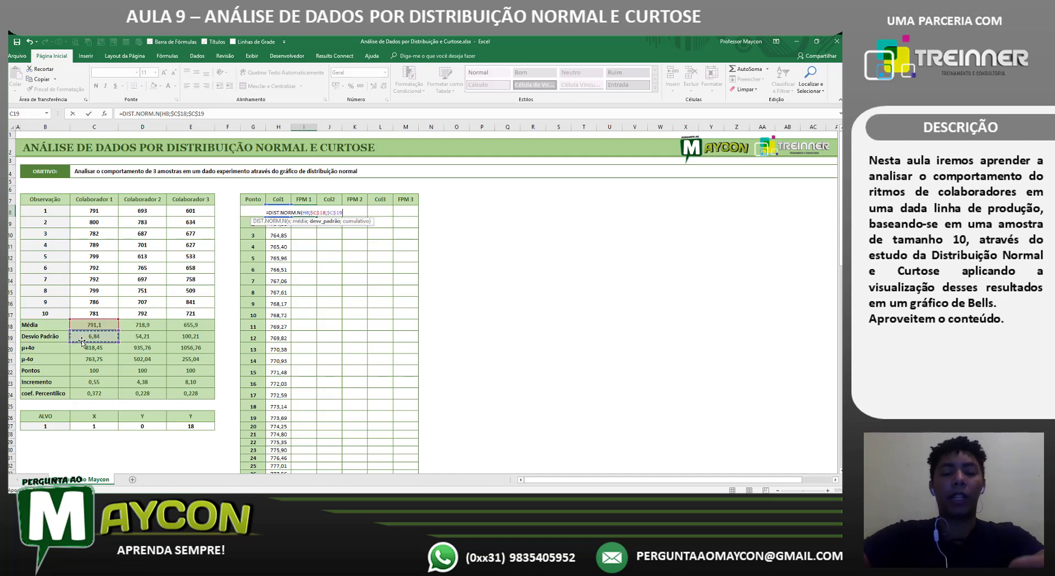
{"action": "type", "text": ";"}
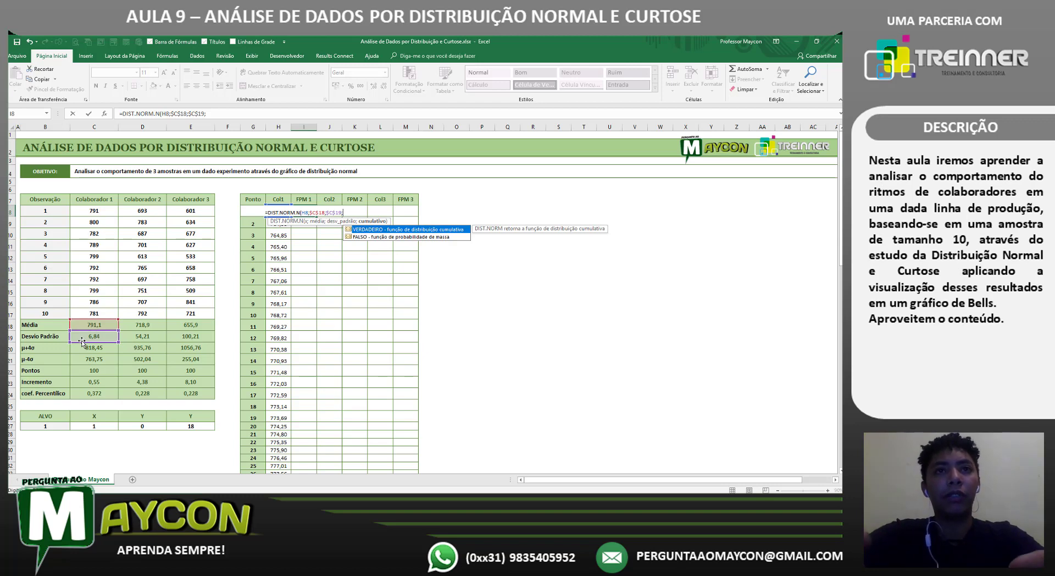
{"action": "key", "text": "Down"}
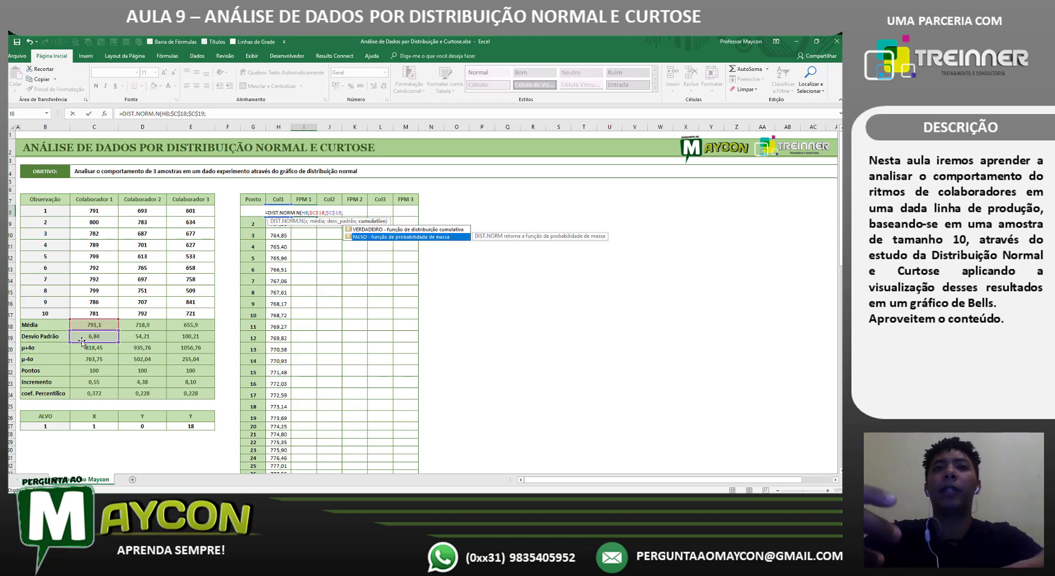
{"action": "key", "text": "Tab"}
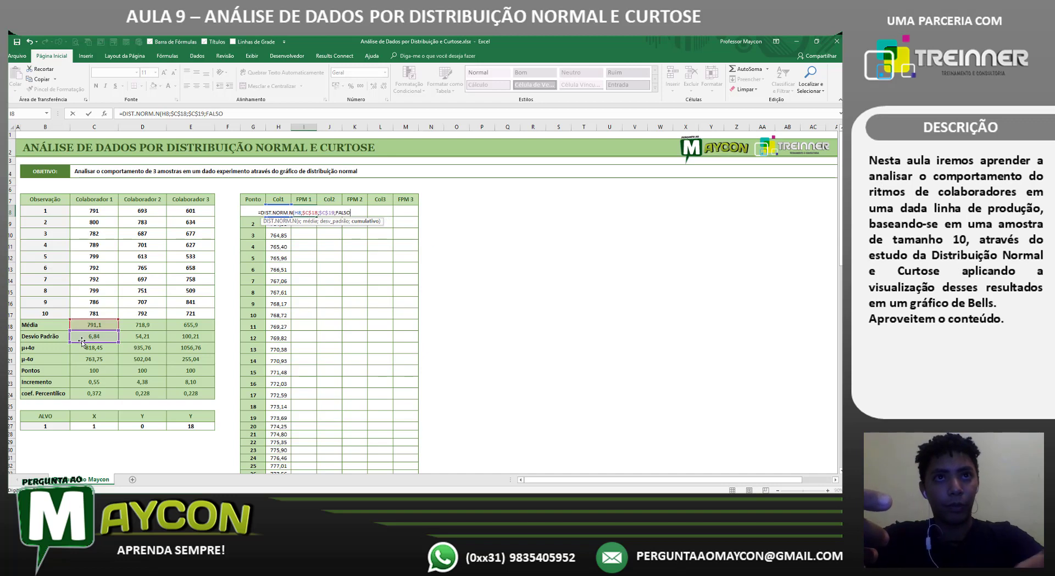
{"action": "key", "text": "Return"}
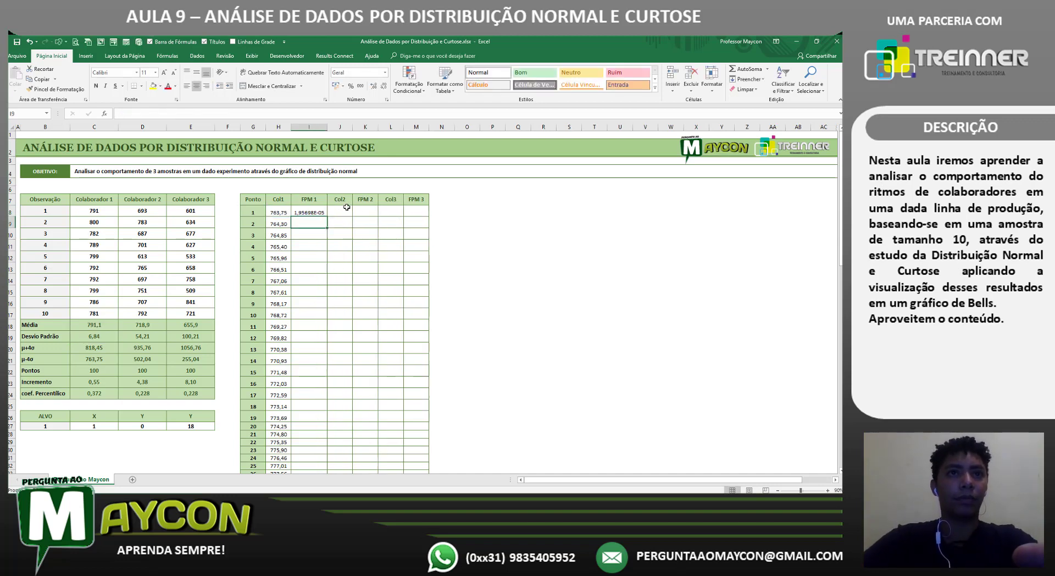
Step: Fill the I8 formula down the FPM 1 column to point 100 and fit column I's width to its contents
{"action": "left_click", "coordinate": [319, 212]}
{"action": "double_click", "coordinate": [327, 217]}
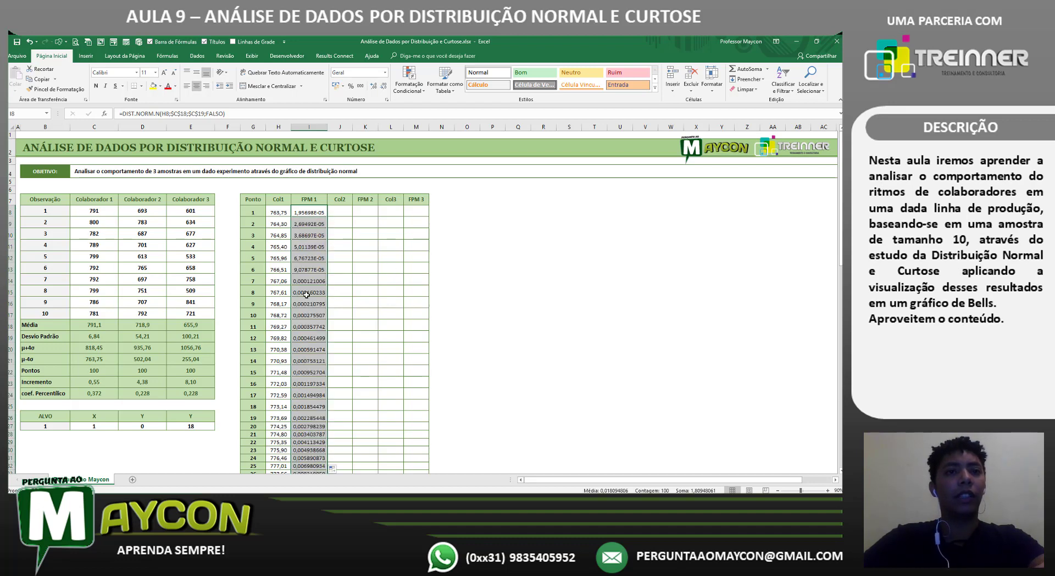
{"action": "double_click", "coordinate": [328, 128]}
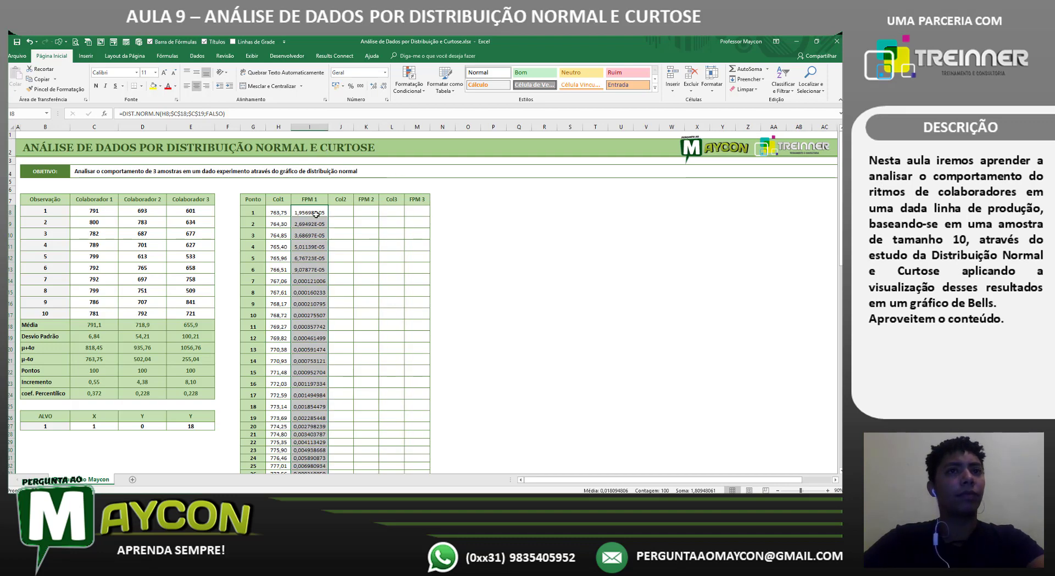
{"action": "double_click", "coordinate": [314, 213]}
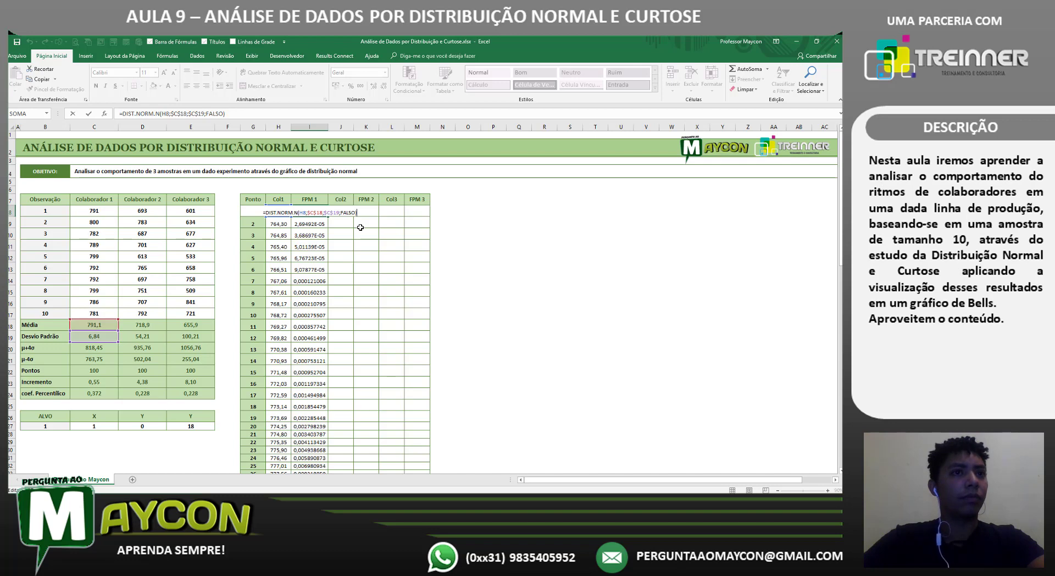
{"action": "key", "text": "Escape"}
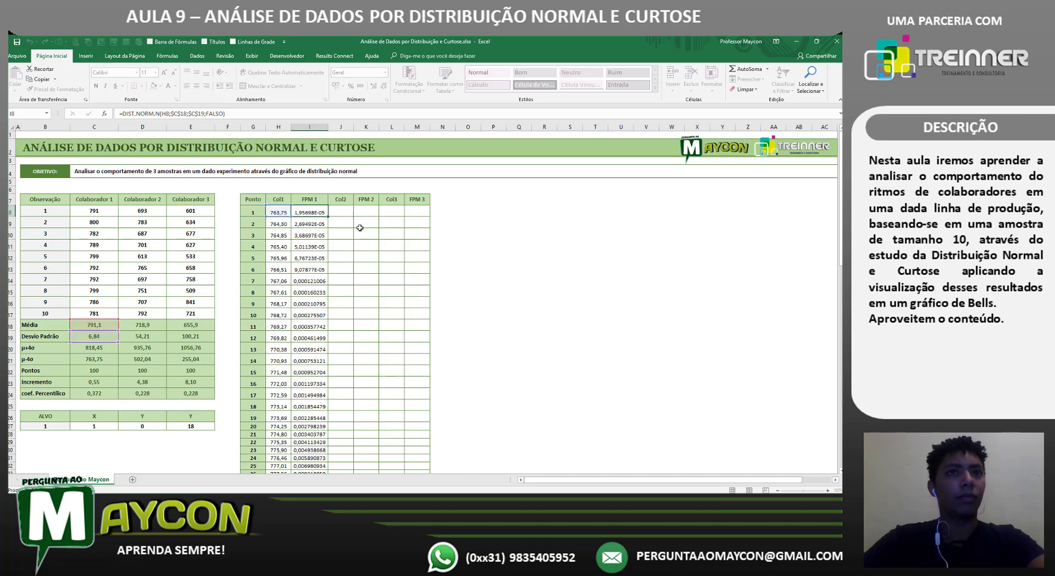
Step: Insert a scatter chart with smooth lines from the Col1 and FPM 1 values of points 1 to 100
{"action": "left_click", "coordinate": [288, 212]}
{"action": "left_click_drag", "start_coordinate": [295, 213], "coordinate": [298, 211]}
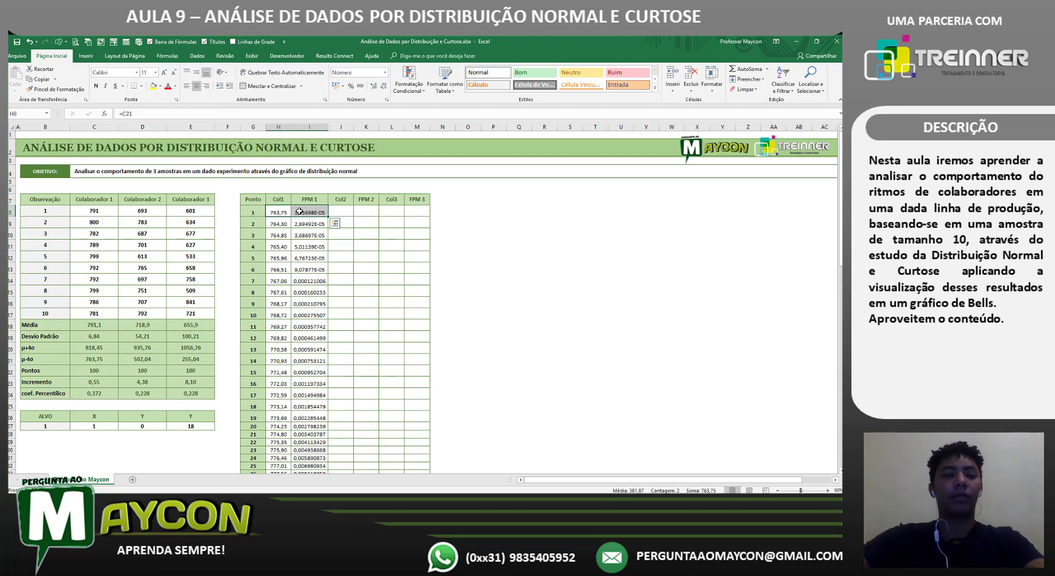
{"action": "key", "text": "ctrl+q"}
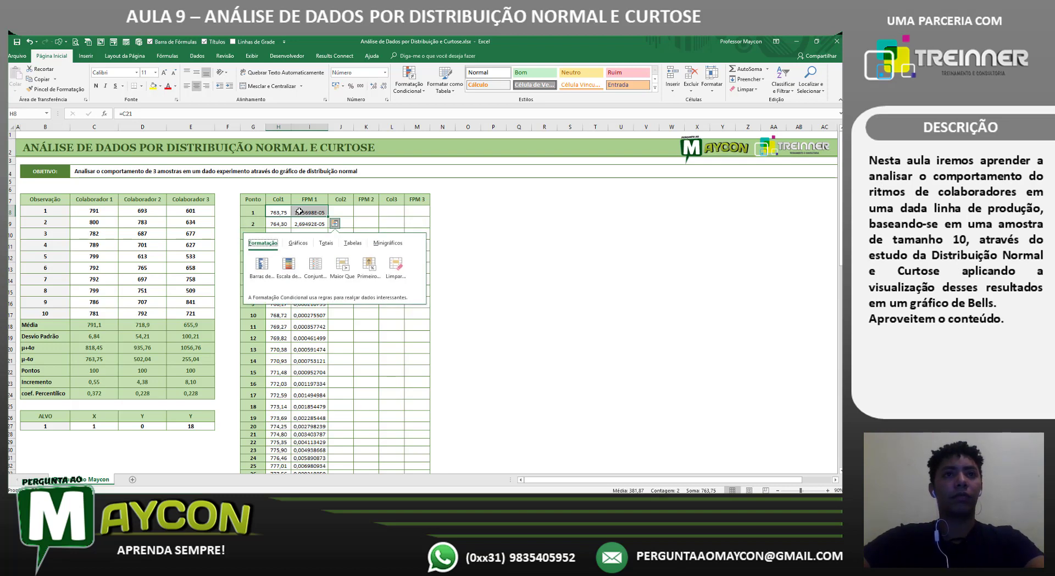
{"action": "key", "text": "Escape"}
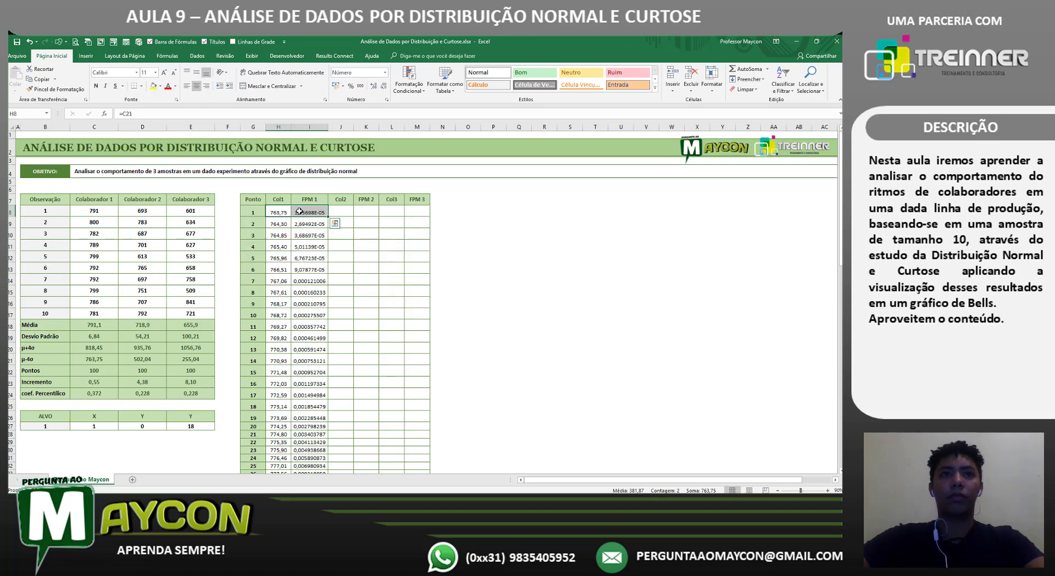
{"action": "key", "text": "shift+Page_Down"}
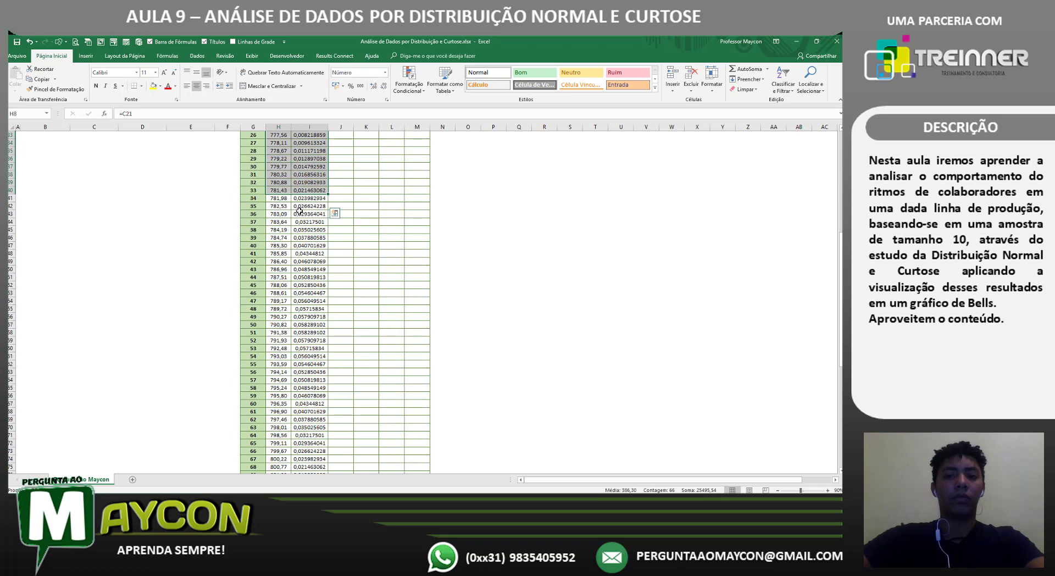
{"action": "key", "text": "shift+Down"}
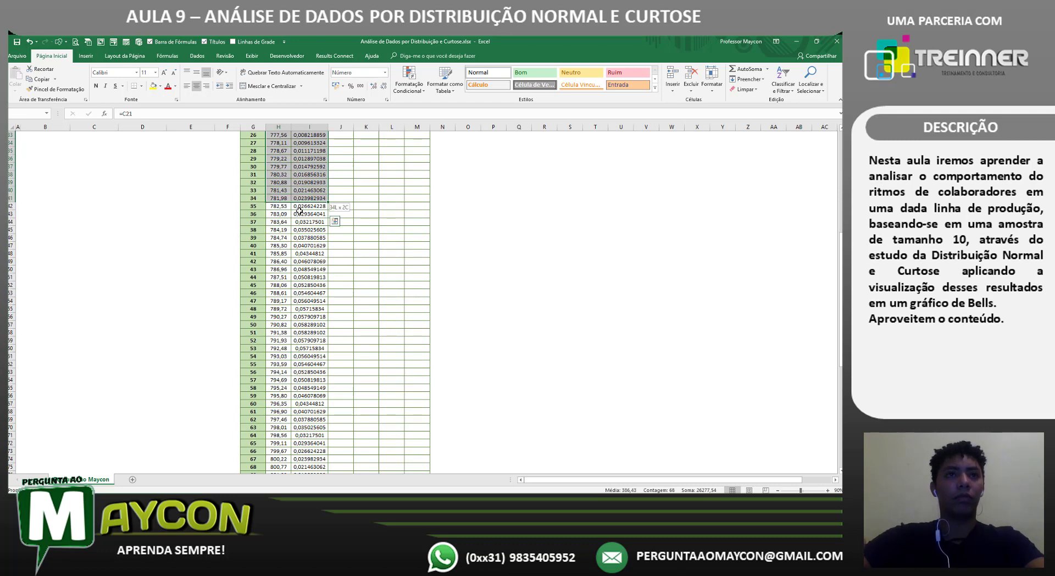
{"action": "key", "text": "ctrl+shift+Down"}
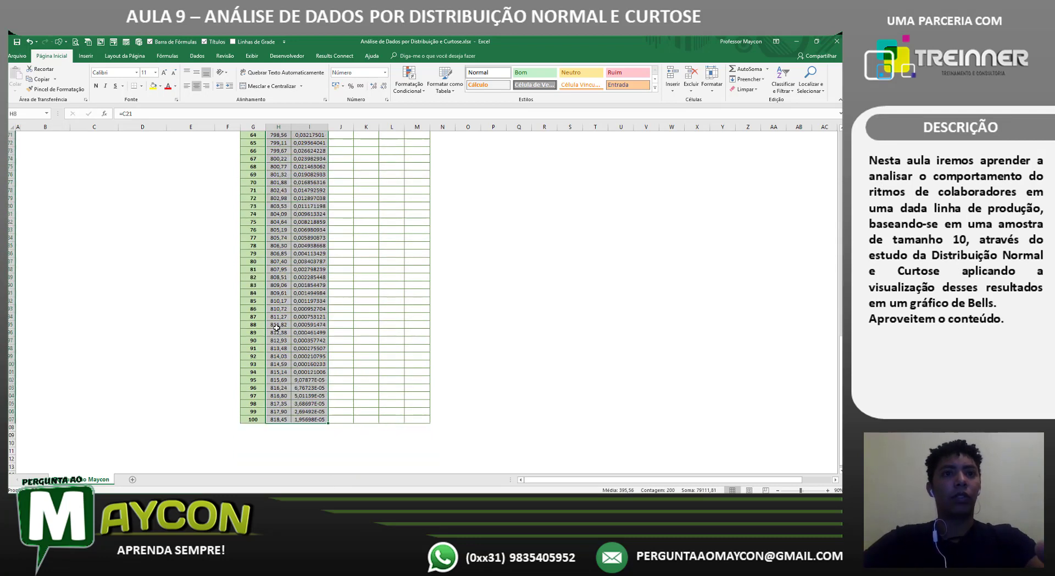
{"action": "left_click", "coordinate": [86, 56]}
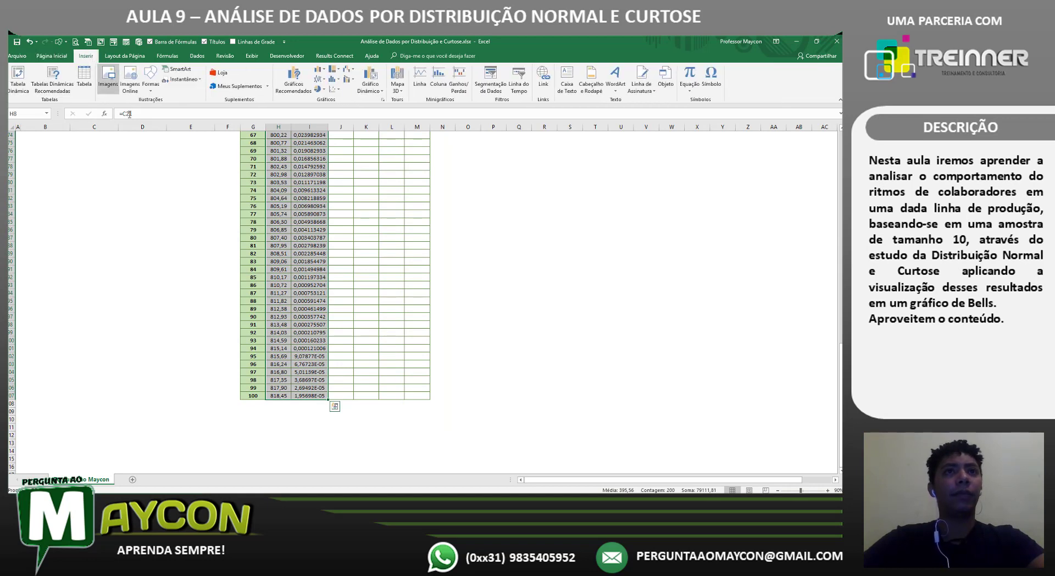
{"action": "left_click", "coordinate": [335, 88]}
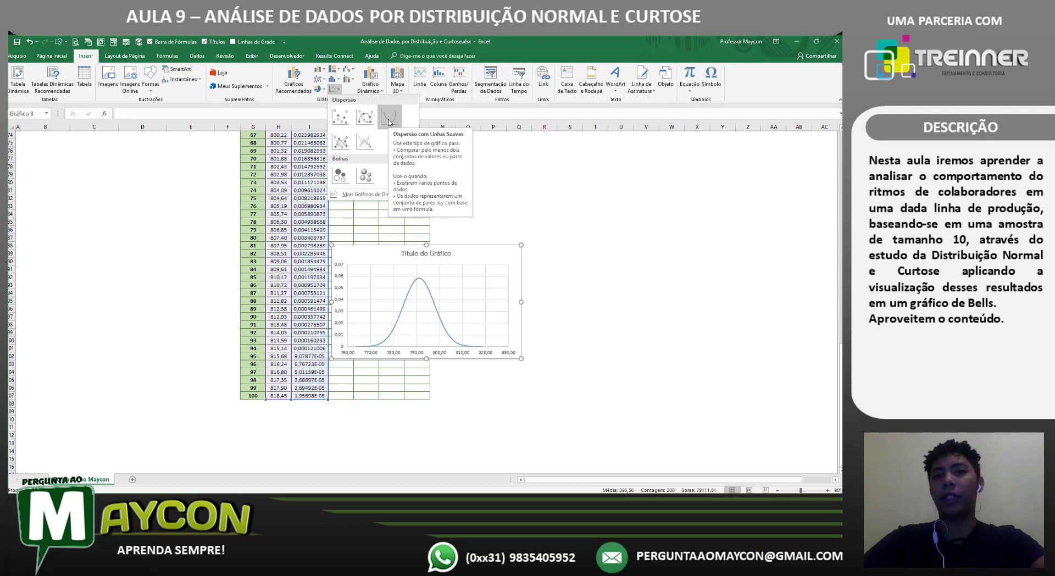
{"action": "left_click", "coordinate": [389, 116]}
Step: Move the chart up beside the start of the Ponto table, aligned with the header row from column N
{"action": "scroll", "coordinate": [495, 277], "scroll_direction": "up", "scroll_amount": 3}
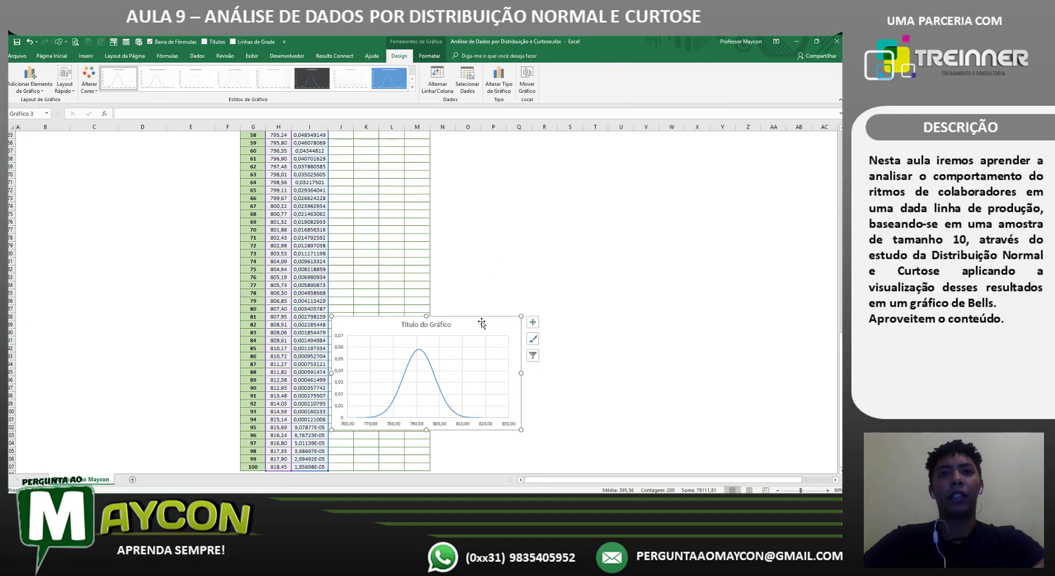
{"action": "left_click", "coordinate": [461, 213]}
{"action": "scroll", "coordinate": [460, 213], "scroll_direction": "up", "scroll_amount": 20}
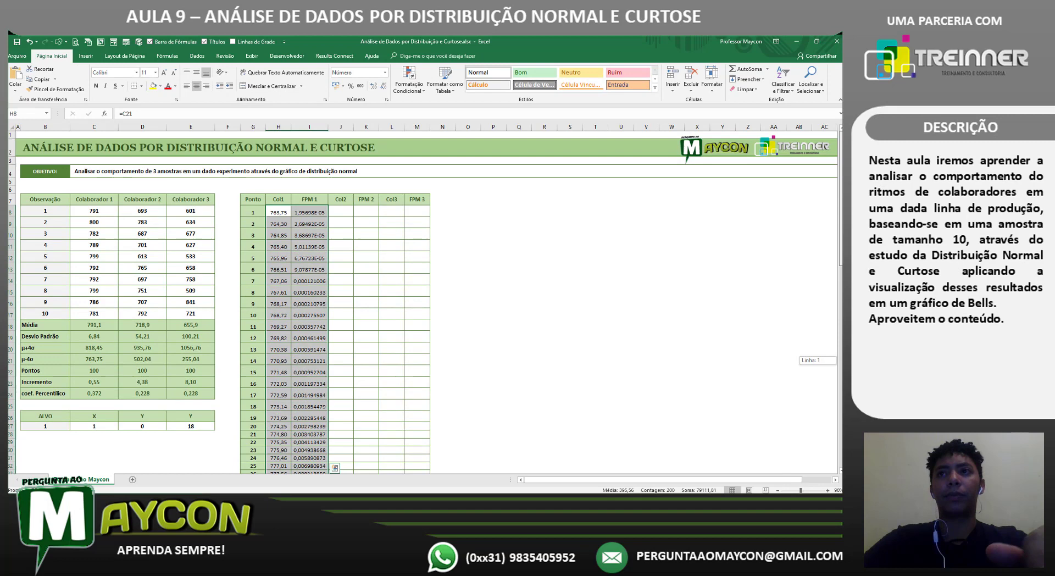
{"action": "left_click", "coordinate": [460, 213]}
{"action": "key", "text": "ctrl+v"}
{"action": "left_click_drag", "start_coordinate": [505, 213], "coordinate": [488, 200]}
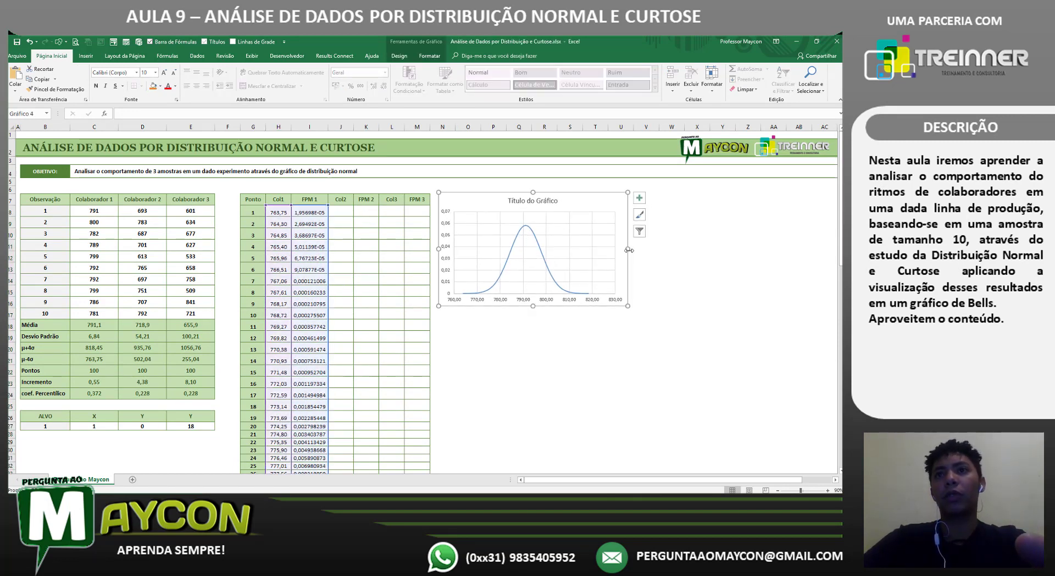
Step: Enlarge the chart across to about column Z and down to about row 25, and delete its title
{"action": "left_click_drag", "start_coordinate": [628, 250], "coordinate": [751, 250]}
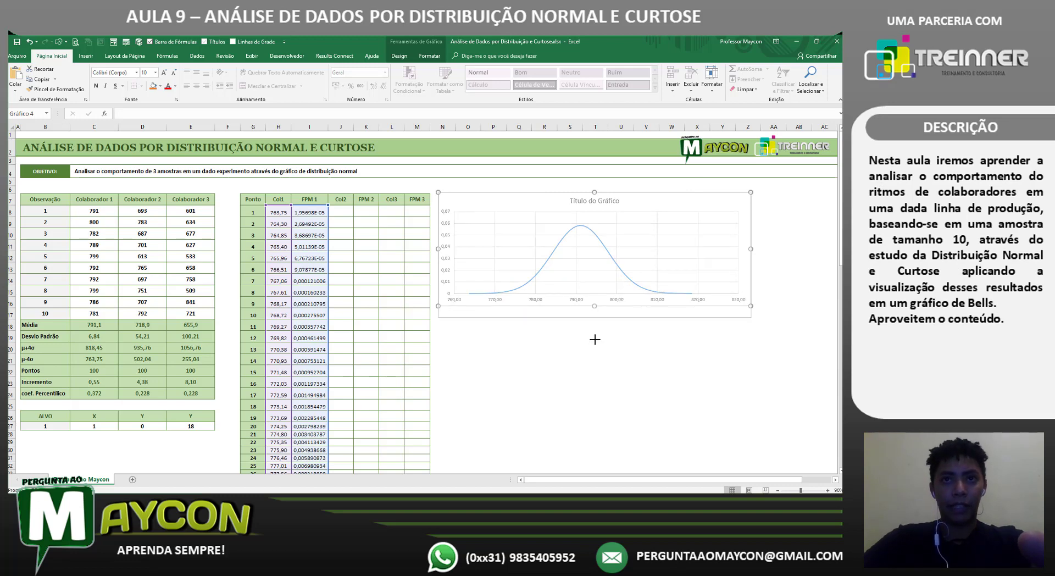
{"action": "left_click_drag", "start_coordinate": [594, 339], "coordinate": [590, 409]}
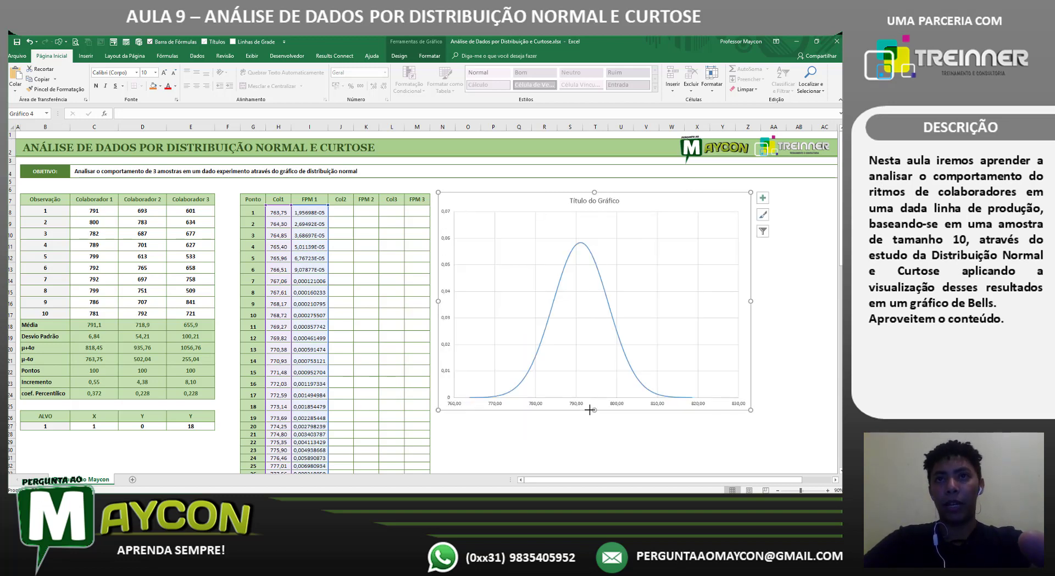
{"action": "left_click", "coordinate": [661, 443]}
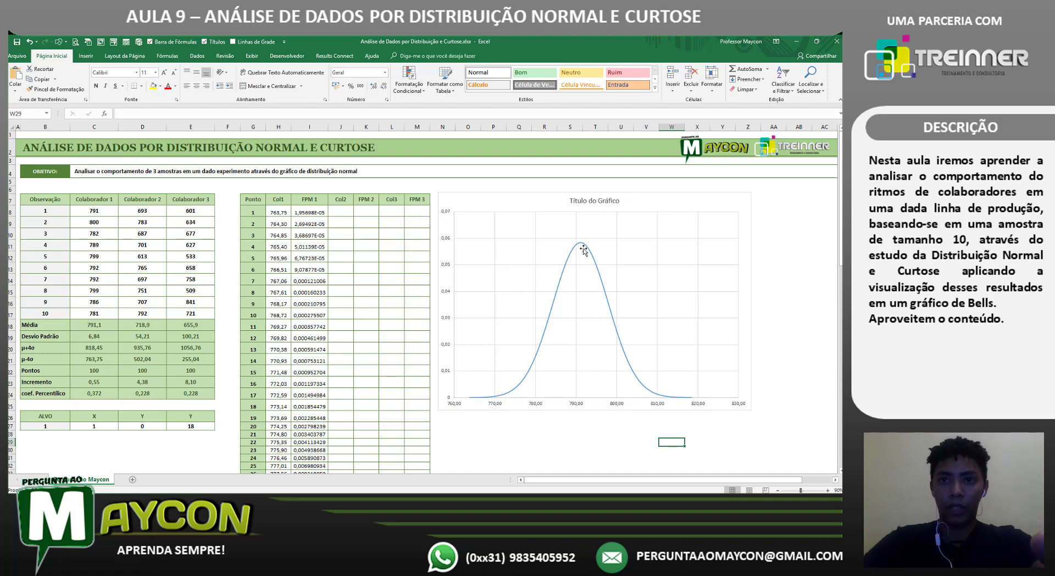
{"action": "mouse_move", "coordinate": [584, 251]}
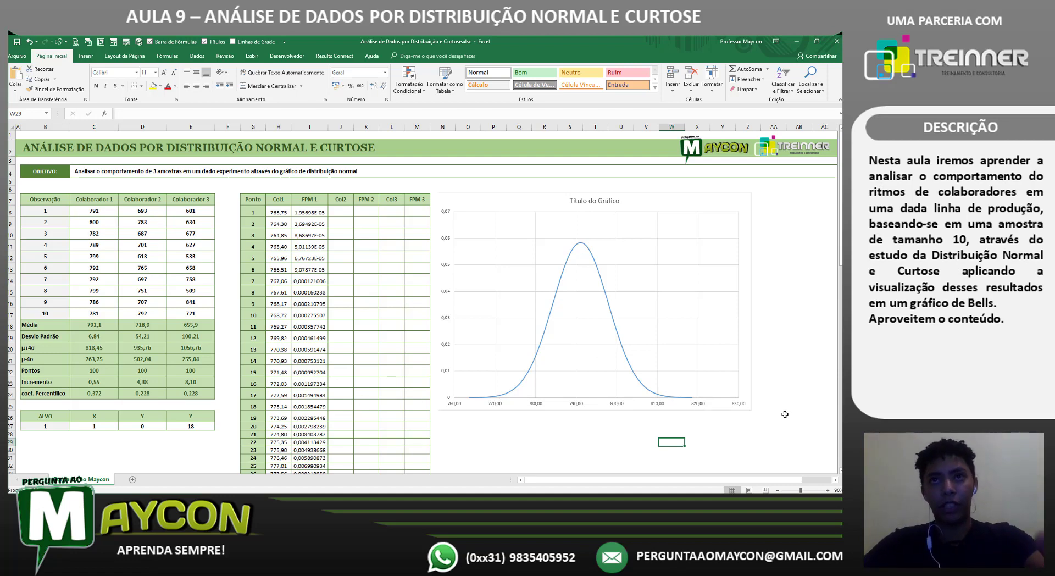
{"action": "left_click", "coordinate": [601, 203]}
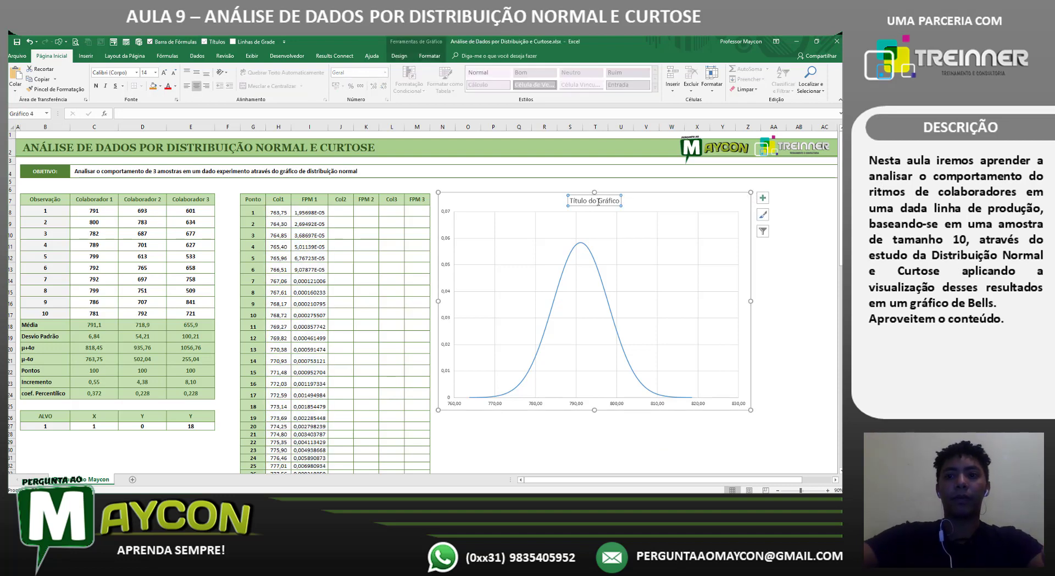
{"action": "key", "text": "Delete"}
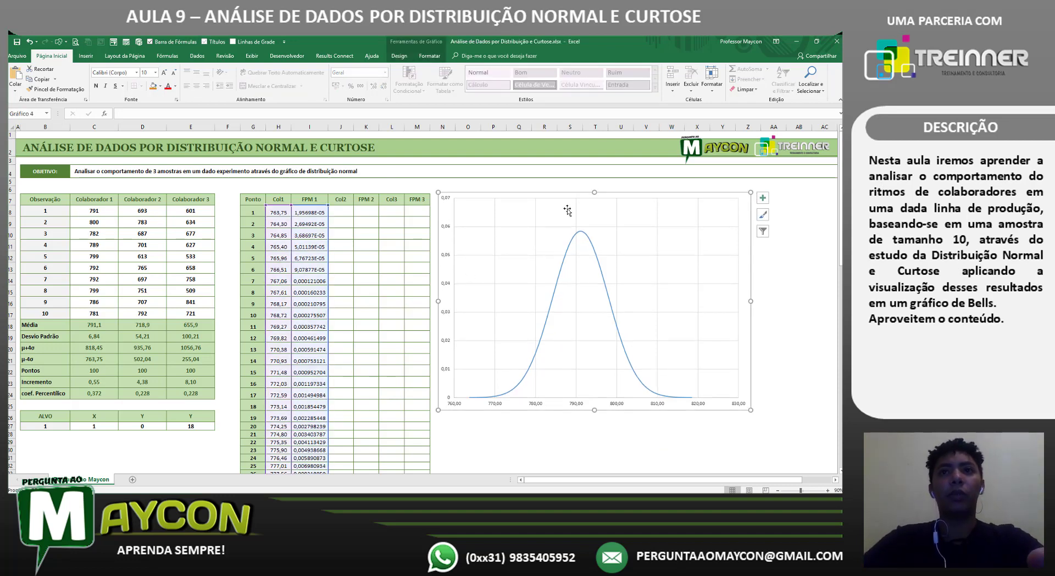
Step: Enter =D21, Colaborador 2's µ-4σ, in J8 as the first Col2 value
{"action": "left_click", "coordinate": [337, 213]}
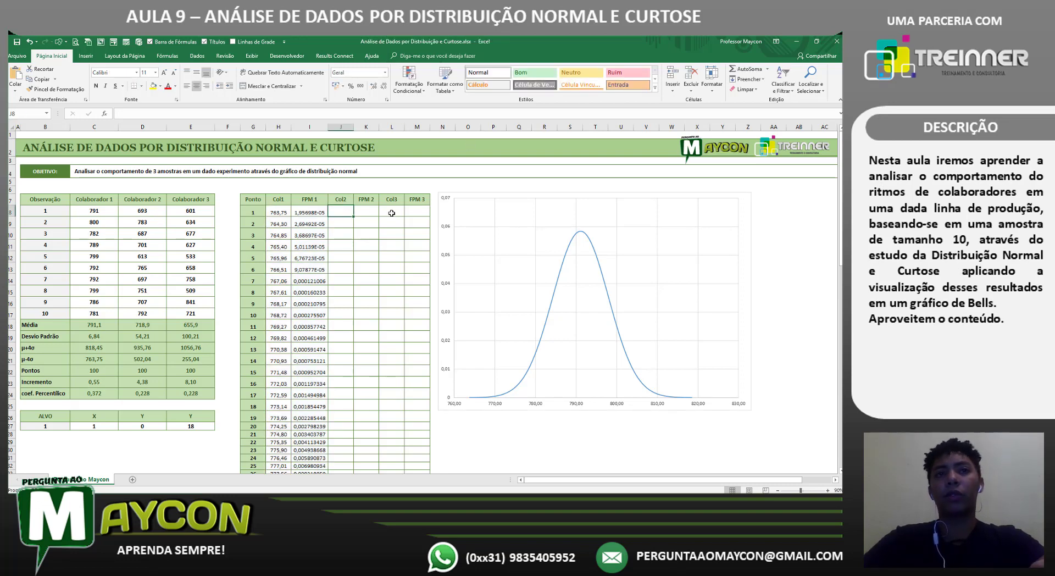
{"action": "left_click", "coordinate": [277, 212]}
{"action": "left_click", "coordinate": [335, 211]}
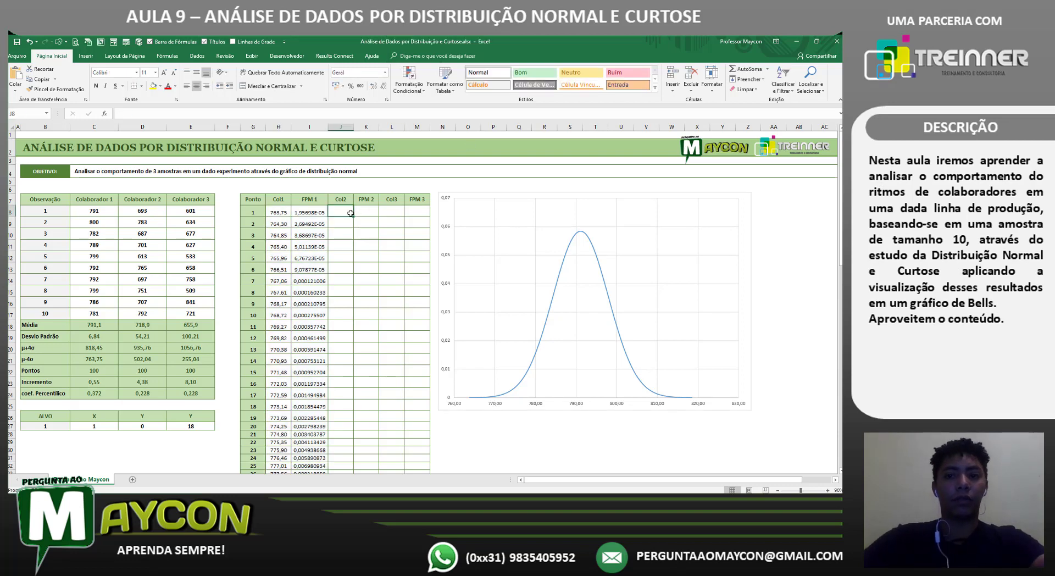
{"action": "type", "text": "="}
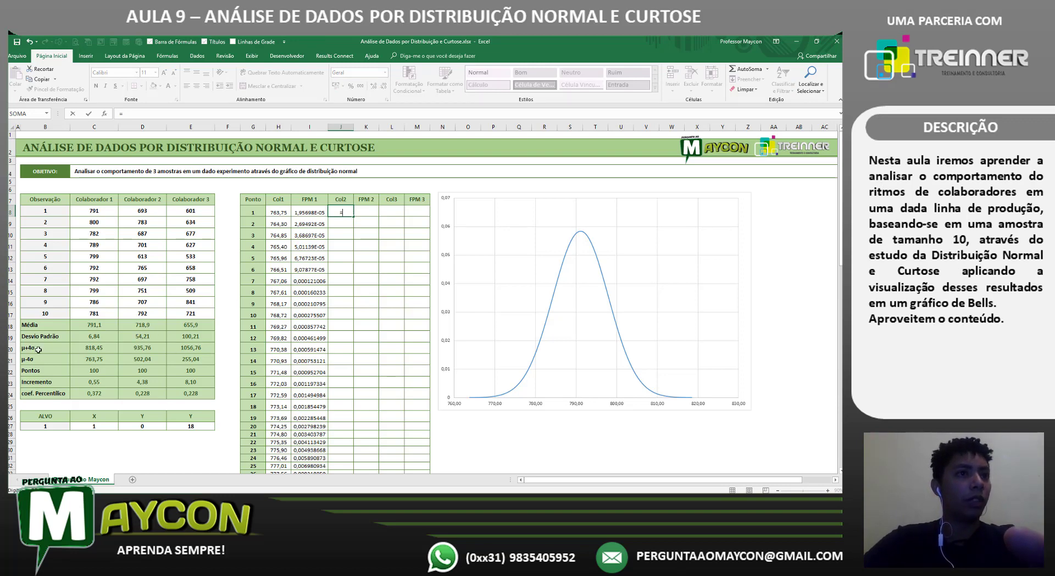
{"action": "left_click", "coordinate": [148, 359]}
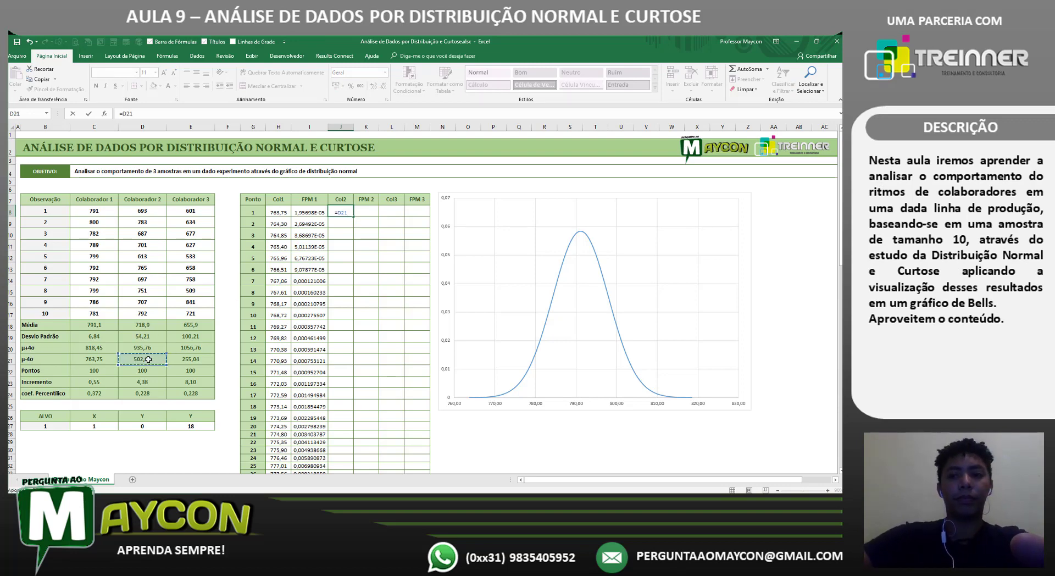
{"action": "key", "text": "Return"}
Step: Enter =J8+$D$23 in J9 and fill it down the Col2 column through point 100
{"action": "type", "text": "="}
{"action": "key", "text": "Up"}
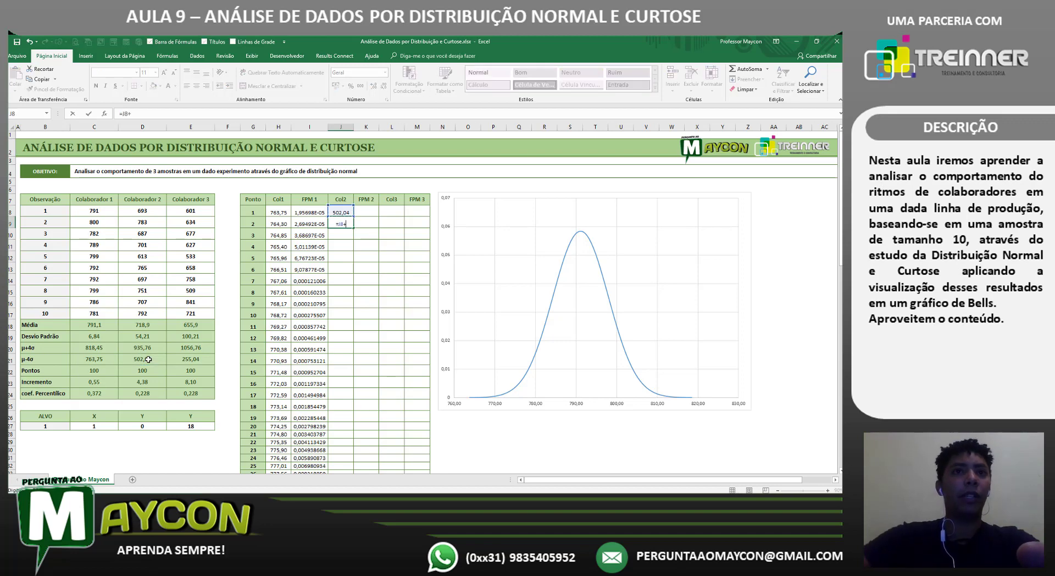
{"action": "type", "text": "+"}
{"action": "left_click", "coordinate": [152, 377]}
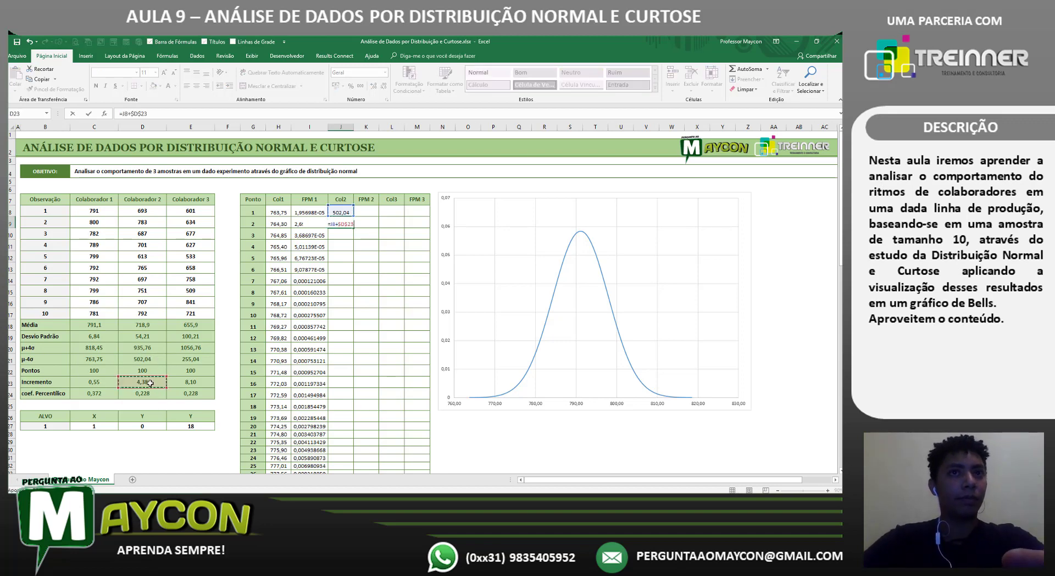
{"action": "key", "text": "Return"}
{"action": "left_click", "coordinate": [351, 222]}
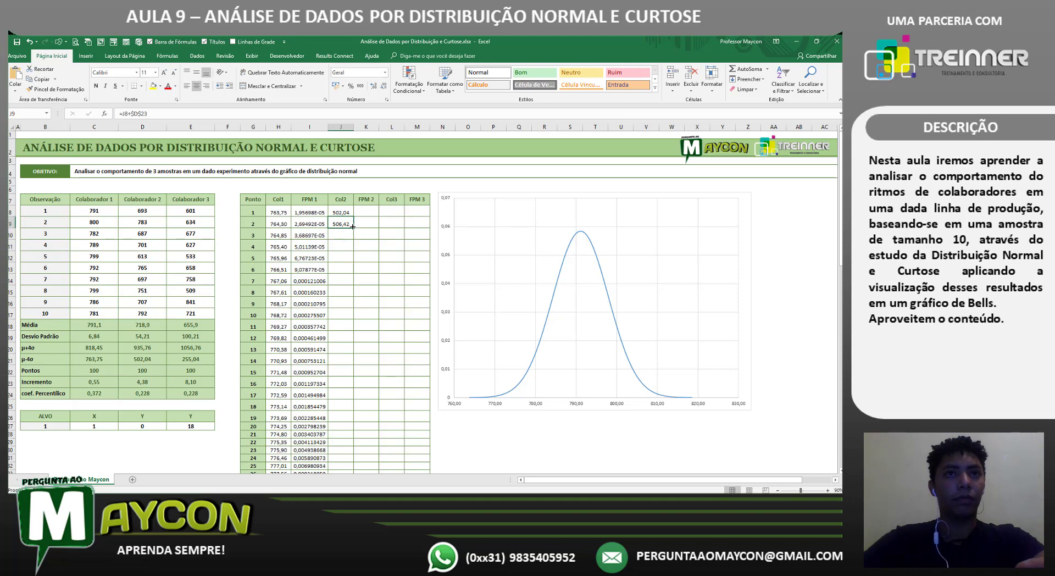
{"action": "double_click", "coordinate": [353, 228]}
Step: Enter =DIST.NORM.N(J8;$D$18;$D$19;FALSO) in K8 as the first FPM 2 value
{"action": "left_click", "coordinate": [365, 208]}
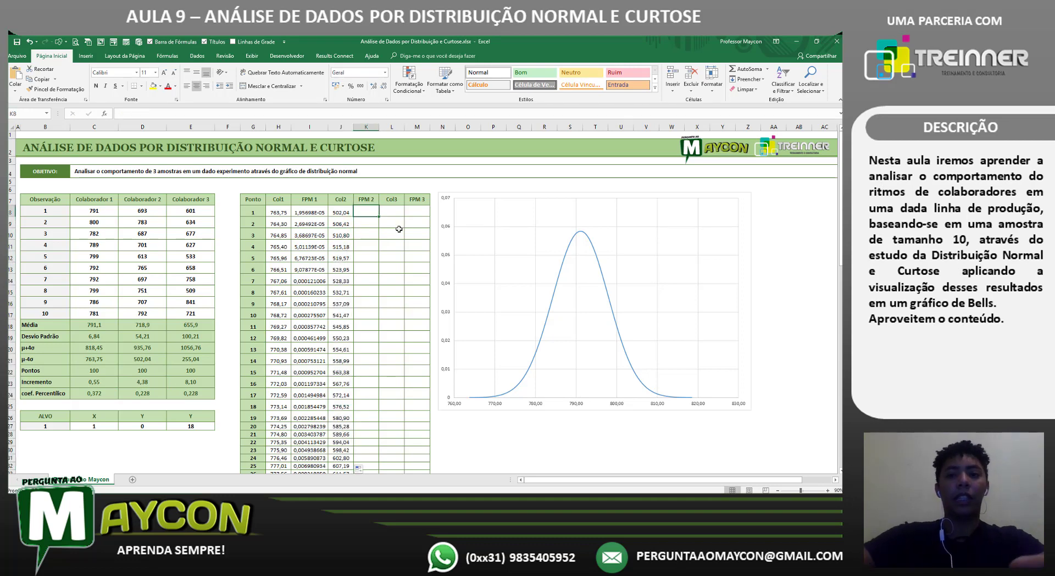
{"action": "type", "text": "=dis"}
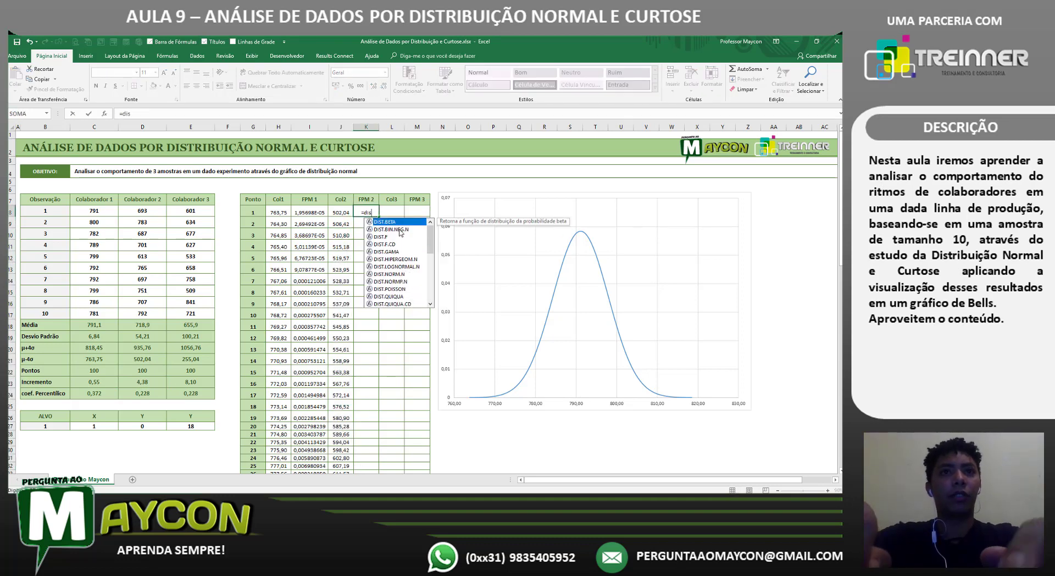
{"action": "type", "text": "t.norm"}
{"action": "key", "text": "Tab"}
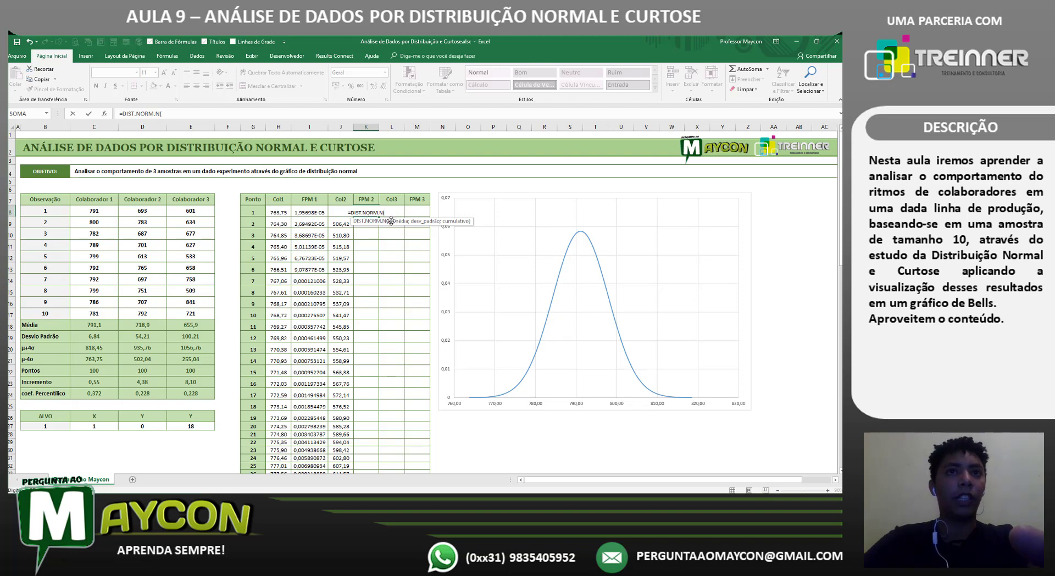
{"action": "left_click", "coordinate": [341, 222]}
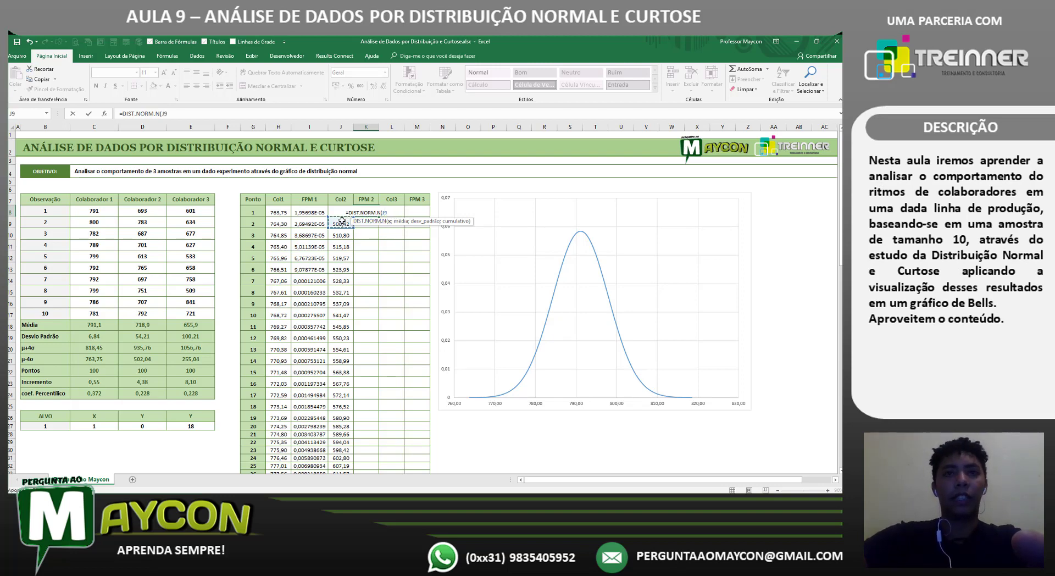
{"action": "key", "text": "Up"}
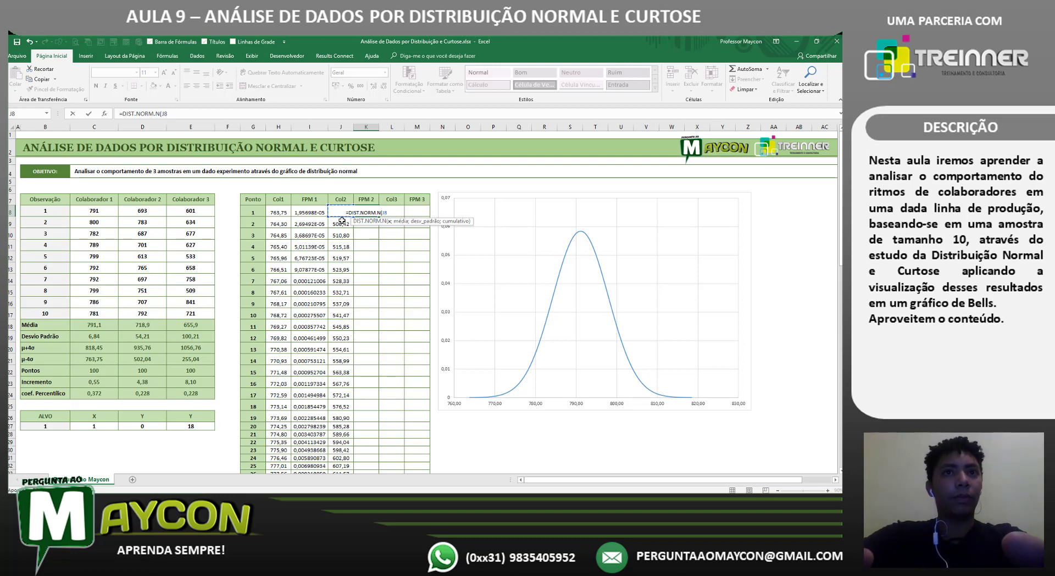
{"action": "type", "text": ";"}
{"action": "left_click", "coordinate": [146, 325]}
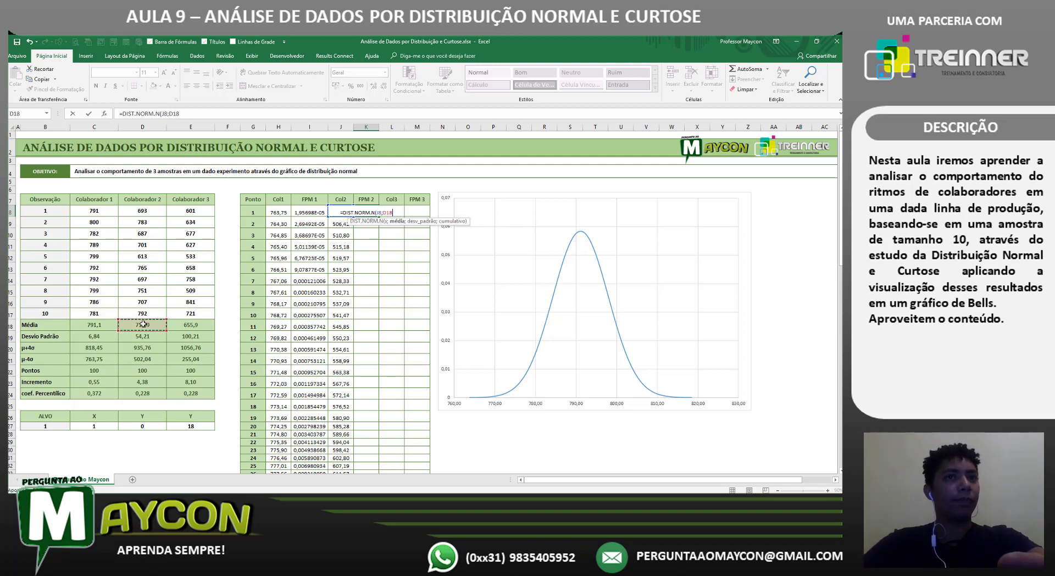
{"action": "key", "text": "F4"}
{"action": "type", "text": ";"}
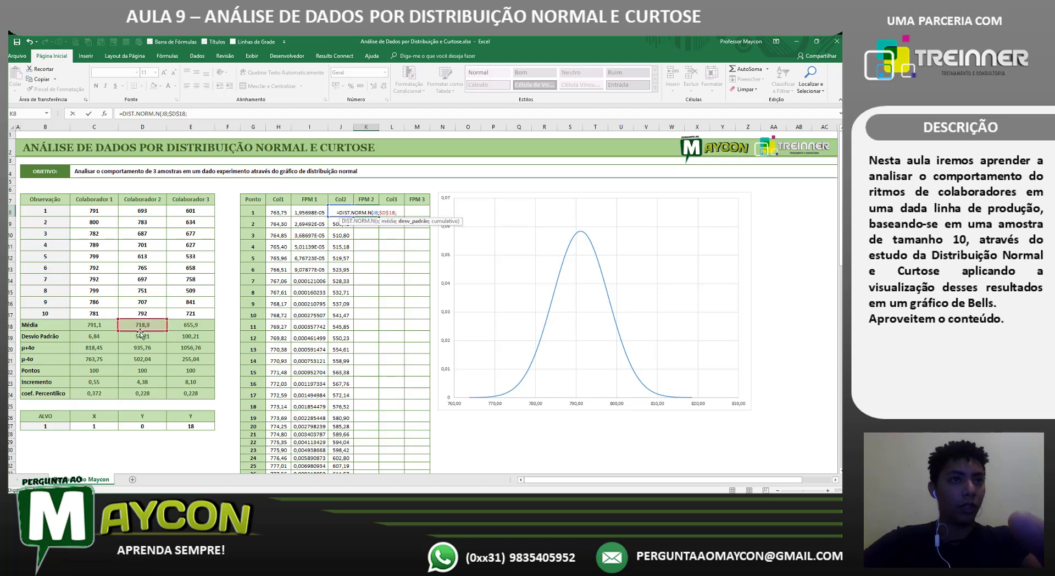
{"action": "left_click", "coordinate": [140, 335]}
{"action": "key", "text": "F4"}
{"action": "type", "text": ";FALSO"}
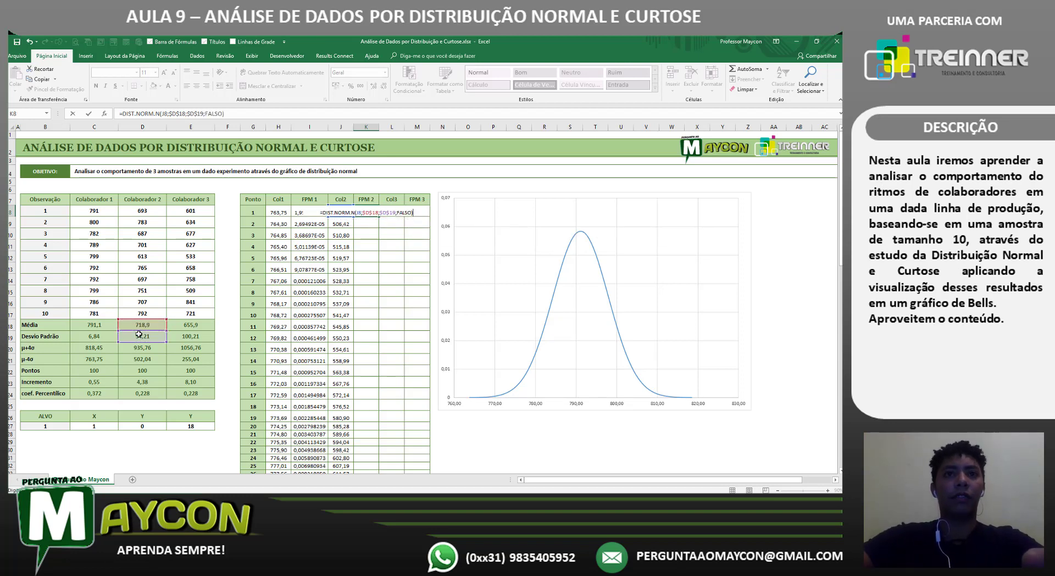
{"action": "key", "text": "Return"}
Step: Fill the K8 formula down the FPM 2 column through point 100 and select the Col2 and FPM 2 values
{"action": "key", "text": "Up"}
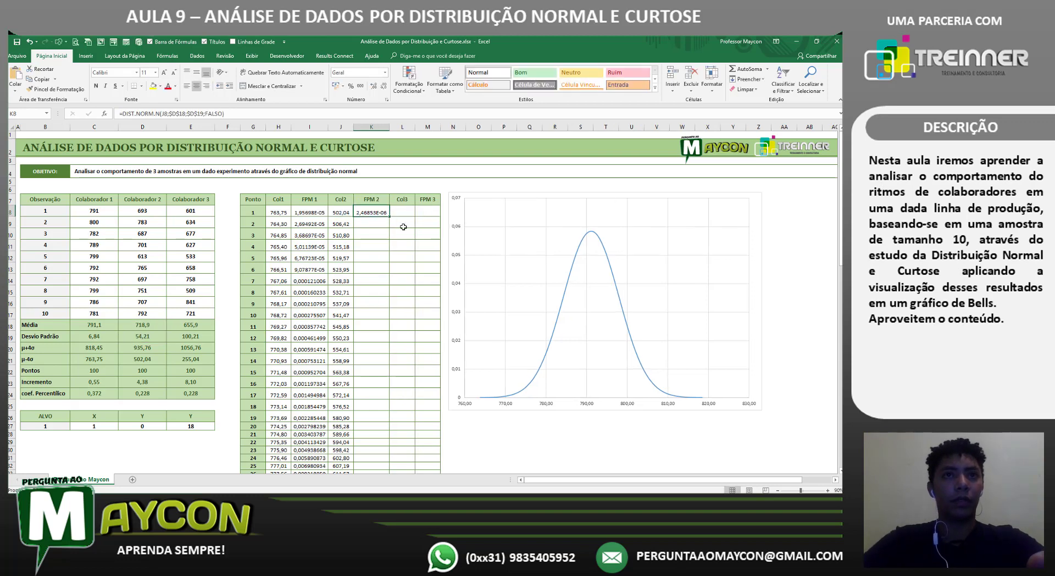
{"action": "double_click", "coordinate": [388, 216]}
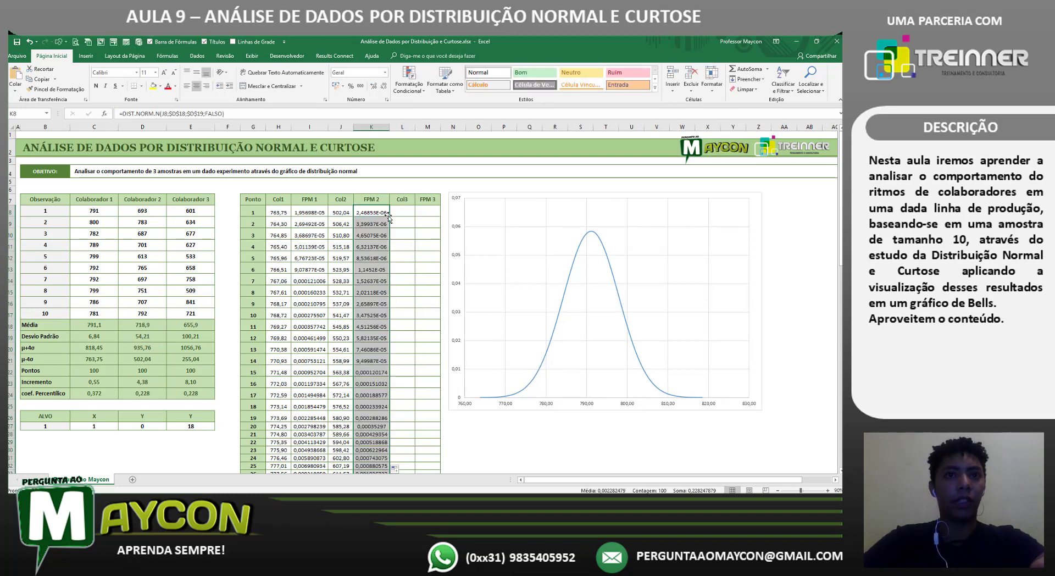
{"action": "left_click_drag", "start_coordinate": [352, 213], "coordinate": [390, 465]}
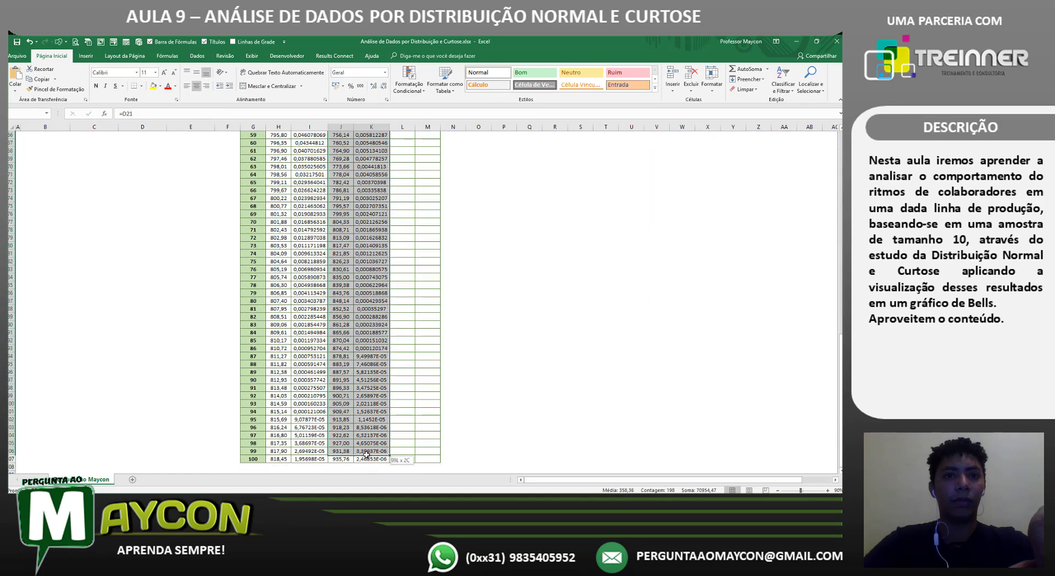
{"action": "scroll", "coordinate": [483, 200], "scroll_direction": "up", "scroll_amount": 18}
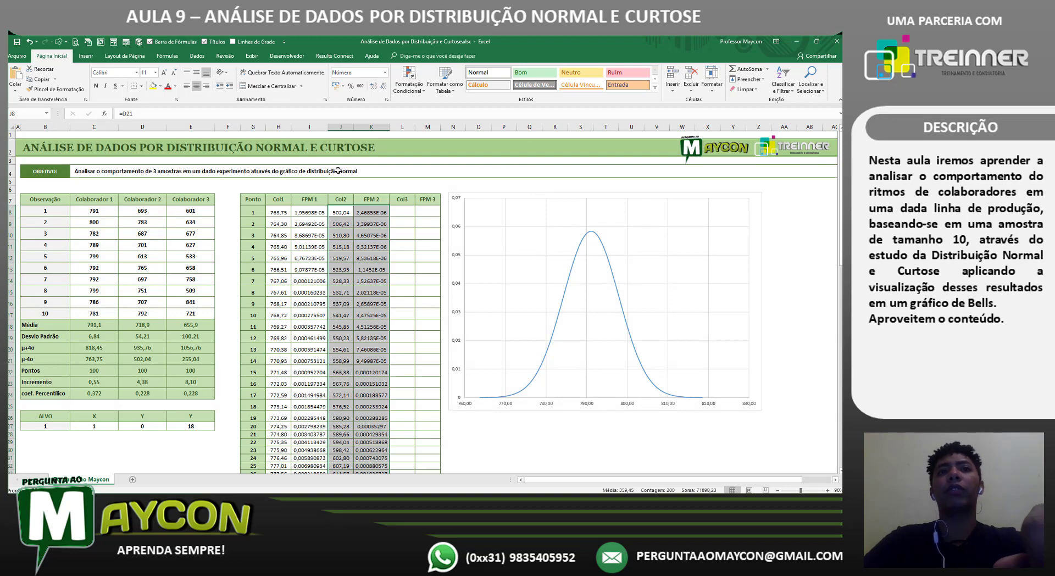
Step: Edit the chart's existing data series so its name comes from the Colaborador 1 header in C7
{"action": "right_click", "coordinate": [489, 234]}
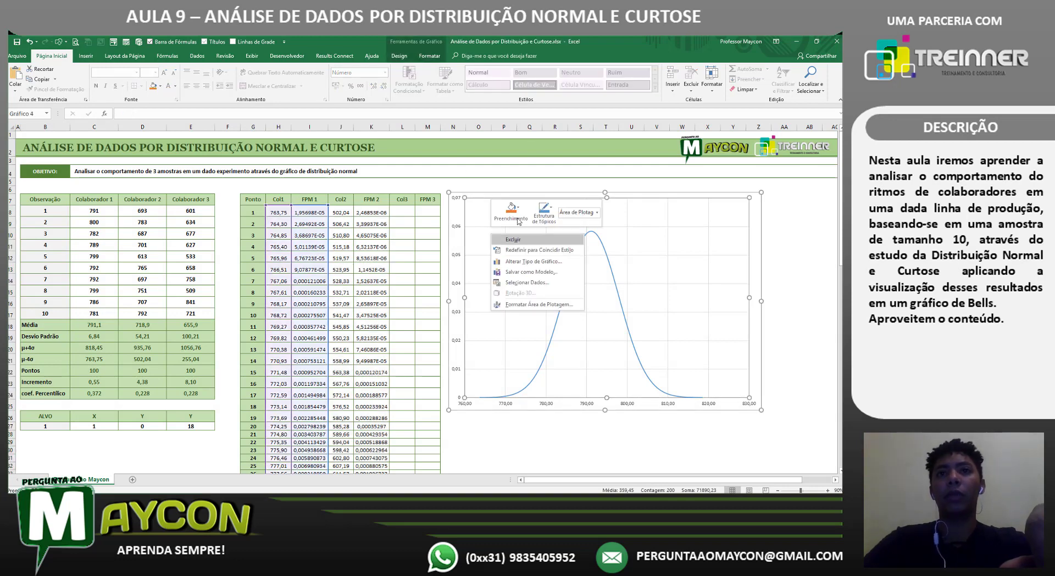
{"action": "left_click", "coordinate": [528, 282]}
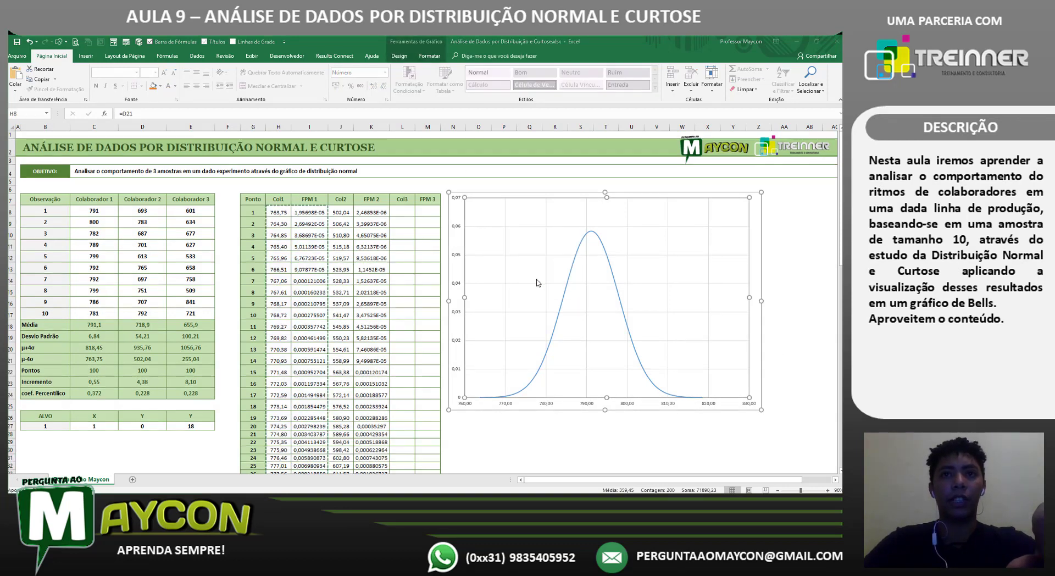
{"action": "left_click_drag", "start_coordinate": [192, 282], "coordinate": [557, 196]}
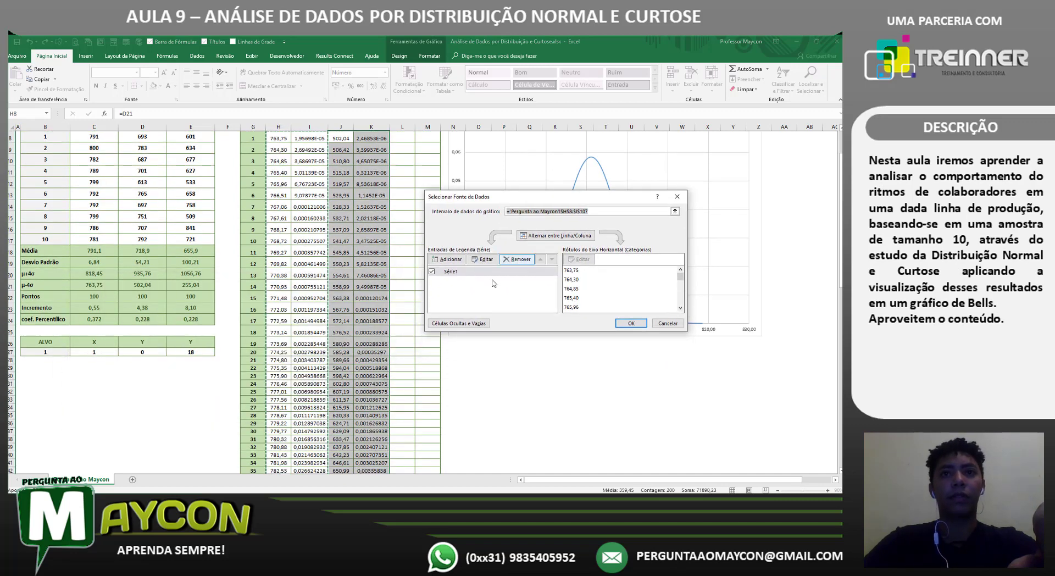
{"action": "left_click", "coordinate": [453, 273]}
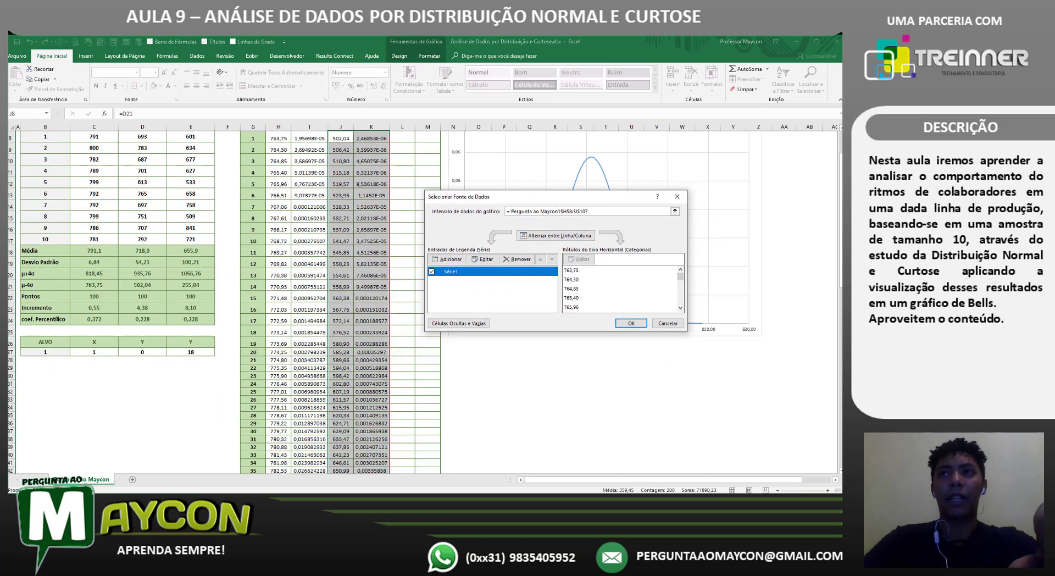
{"action": "left_click", "coordinate": [482, 259]}
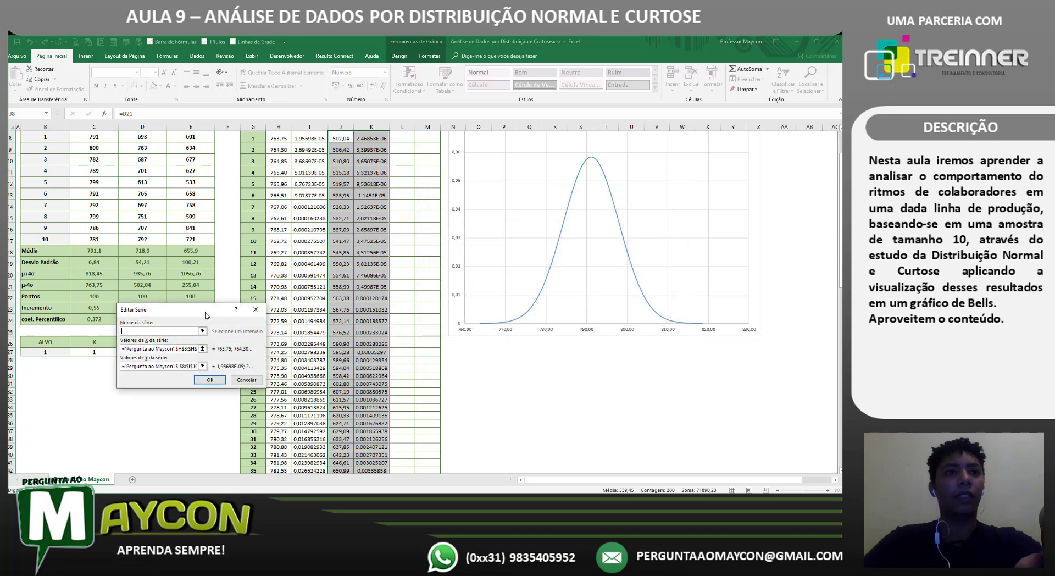
{"action": "left_click_drag", "start_coordinate": [208, 313], "coordinate": [535, 227]}
{"action": "left_click_drag", "start_coordinate": [840, 220], "coordinate": [784, 165]}
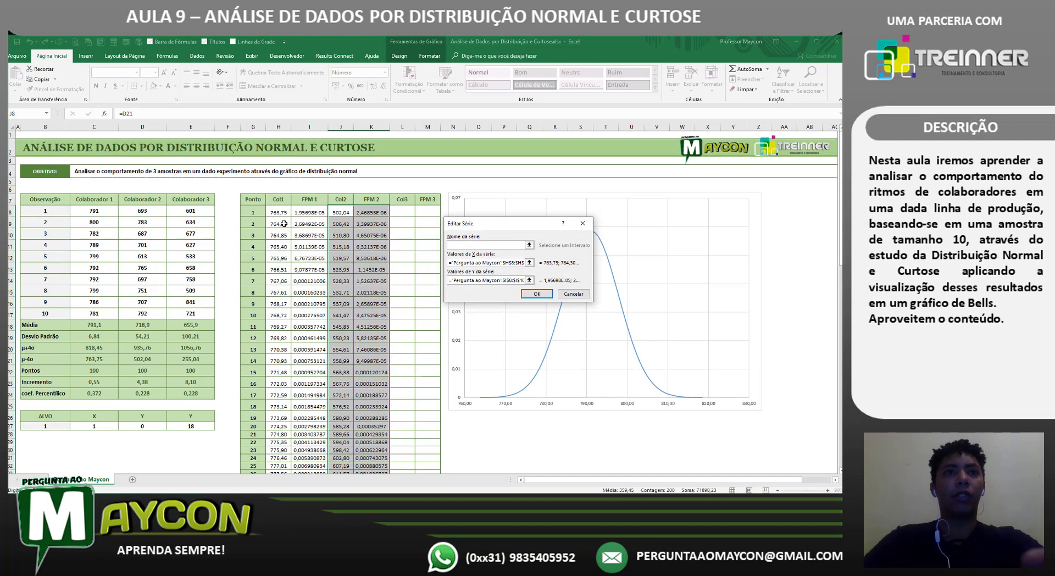
{"action": "left_click", "coordinate": [529, 244]}
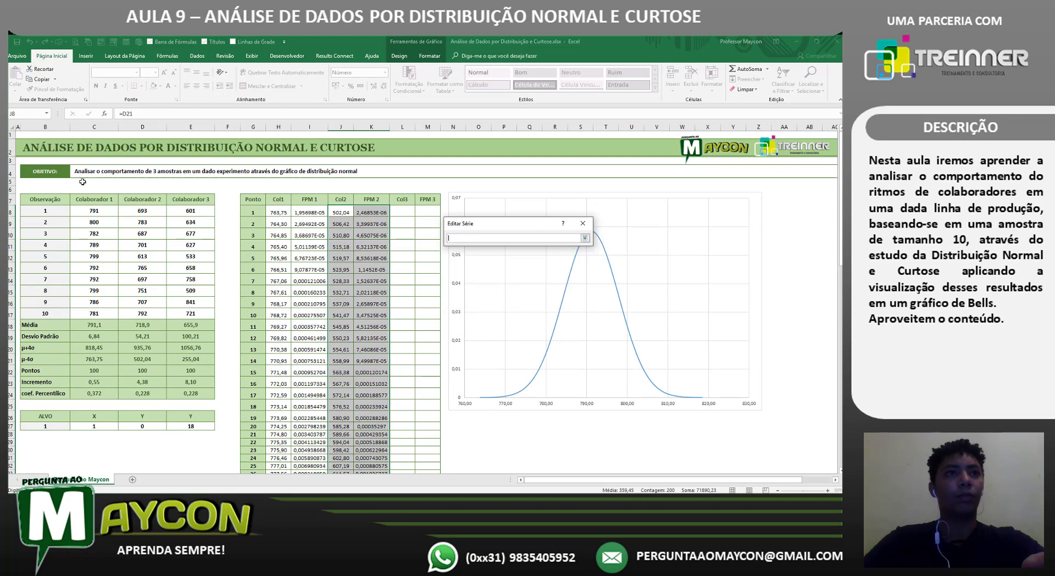
{"action": "left_click", "coordinate": [96, 201]}
{"action": "left_click", "coordinate": [585, 237]}
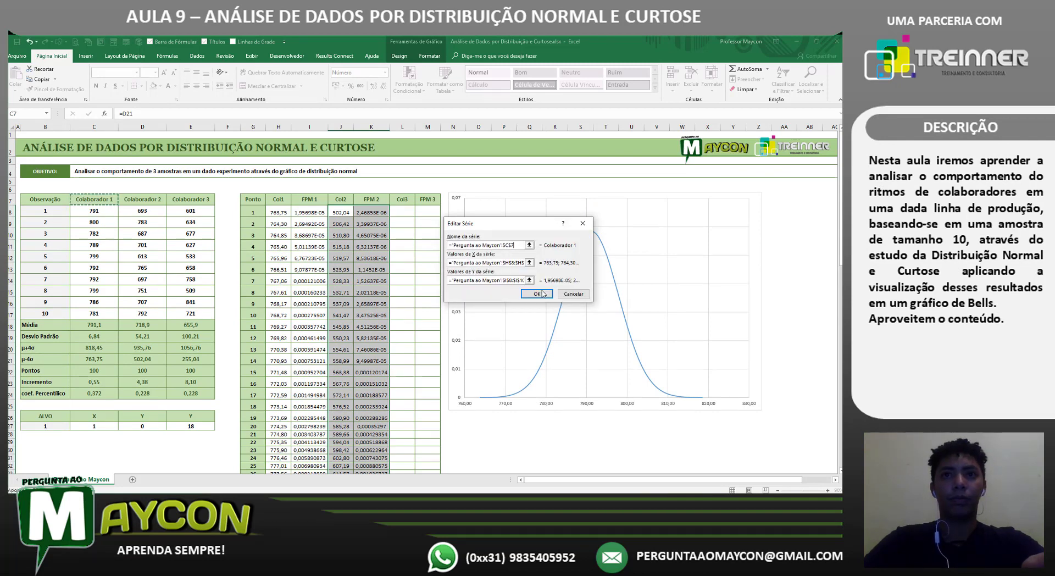
{"action": "left_click", "coordinate": [538, 295]}
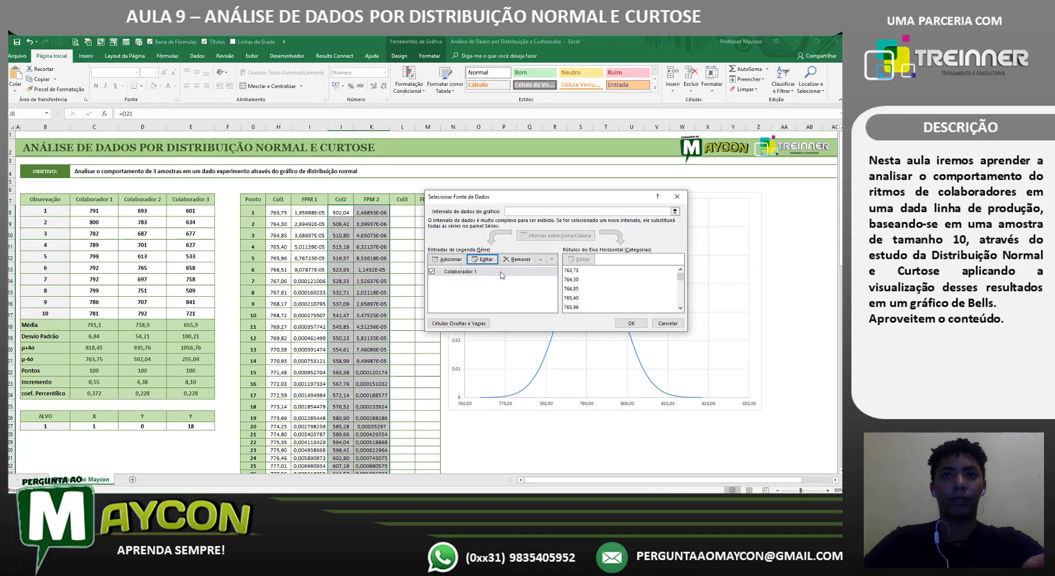
Step: Add a second chart series named from the Colaborador 2 header in D7, with J8:J107 as its X values
{"action": "left_click", "coordinate": [451, 259]}
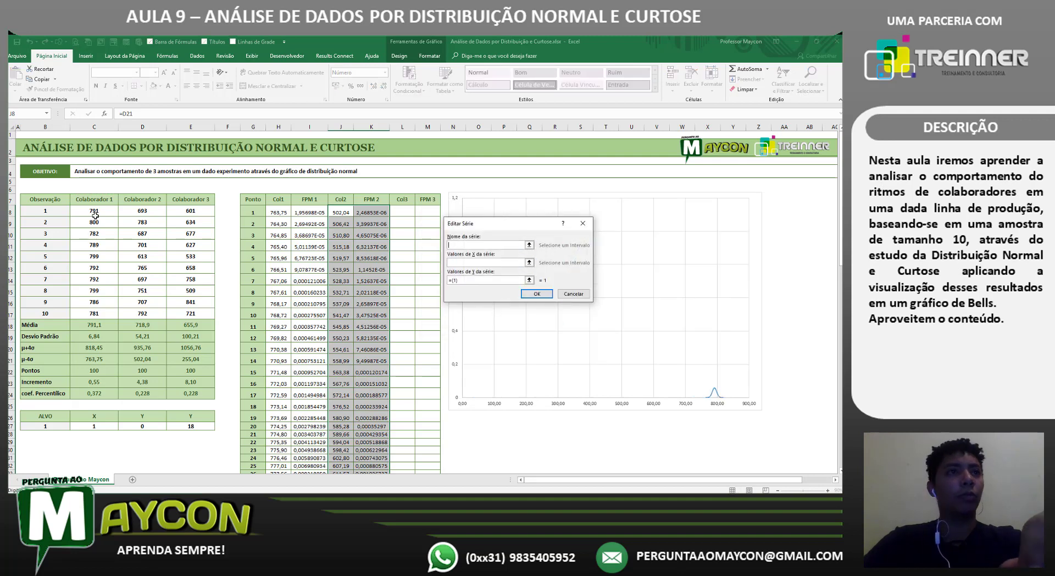
{"action": "left_click", "coordinate": [126, 199]}
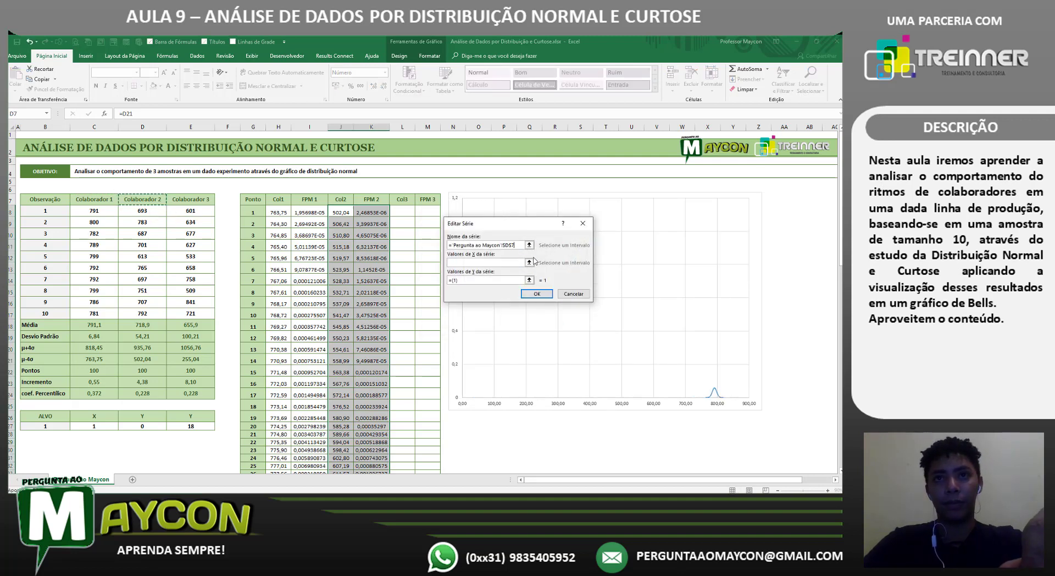
{"action": "left_click", "coordinate": [529, 263]}
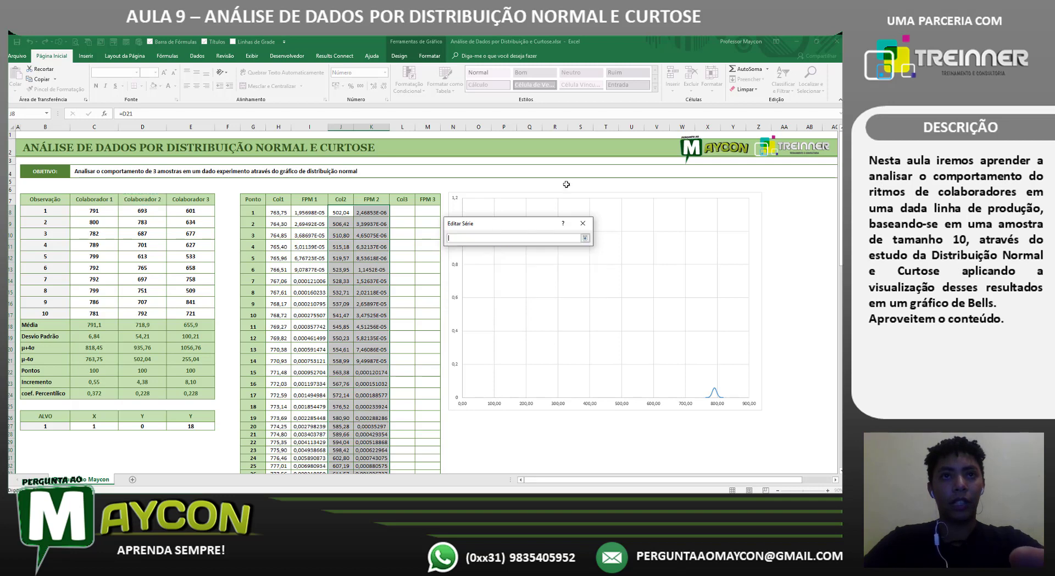
{"action": "left_click", "coordinate": [341, 212]}
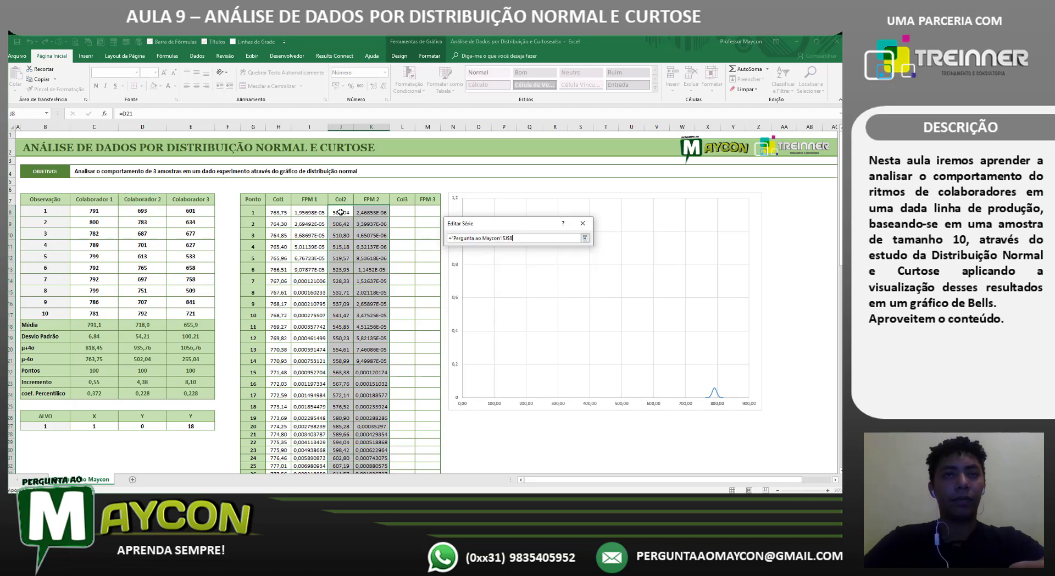
{"action": "left_click_drag", "start_coordinate": [341, 212], "coordinate": [347, 476]}
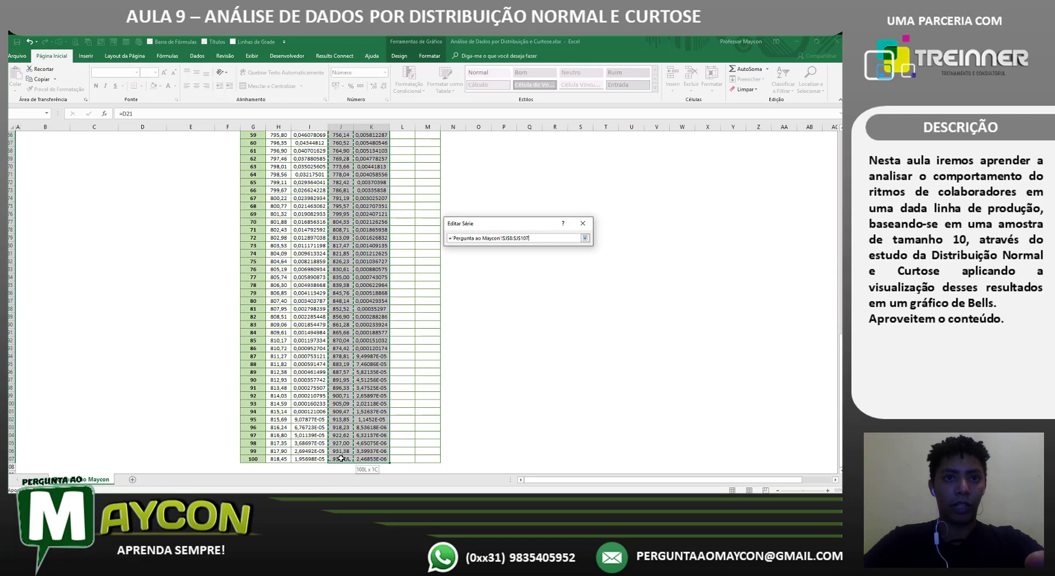
{"action": "left_click", "coordinate": [585, 238]}
Step: Set the Colaborador 2 series' Y values to K8:K107 and apply the chart's data source changes
{"action": "left_click", "coordinate": [529, 280]}
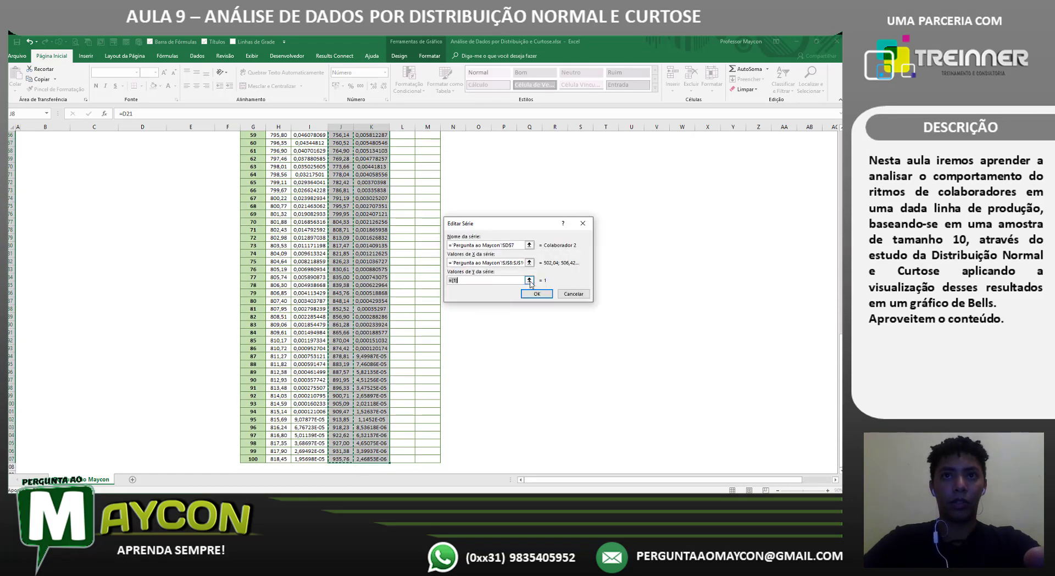
{"action": "scroll", "coordinate": [655, 156], "scroll_direction": "up", "scroll_amount": 20}
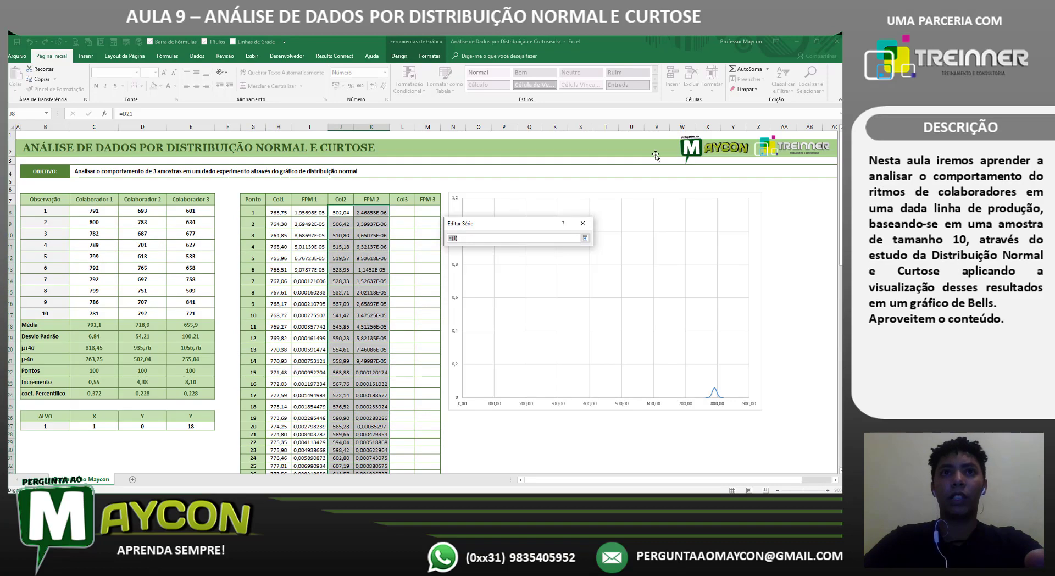
{"action": "left_click_drag", "start_coordinate": [371, 213], "coordinate": [373, 463]}
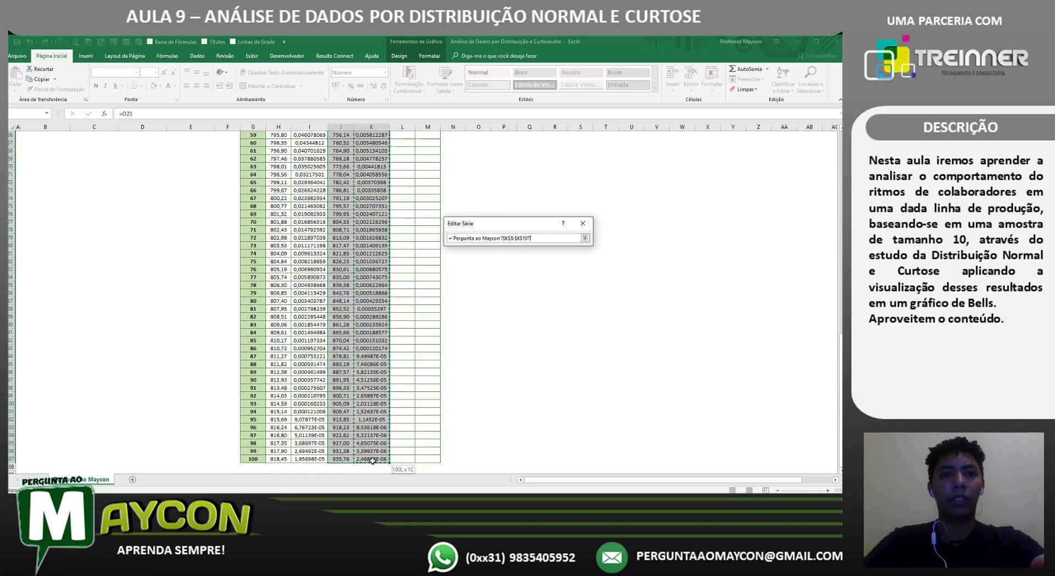
{"action": "left_click", "coordinate": [585, 237]}
{"action": "left_click", "coordinate": [537, 294]}
{"action": "left_click", "coordinate": [631, 325]}
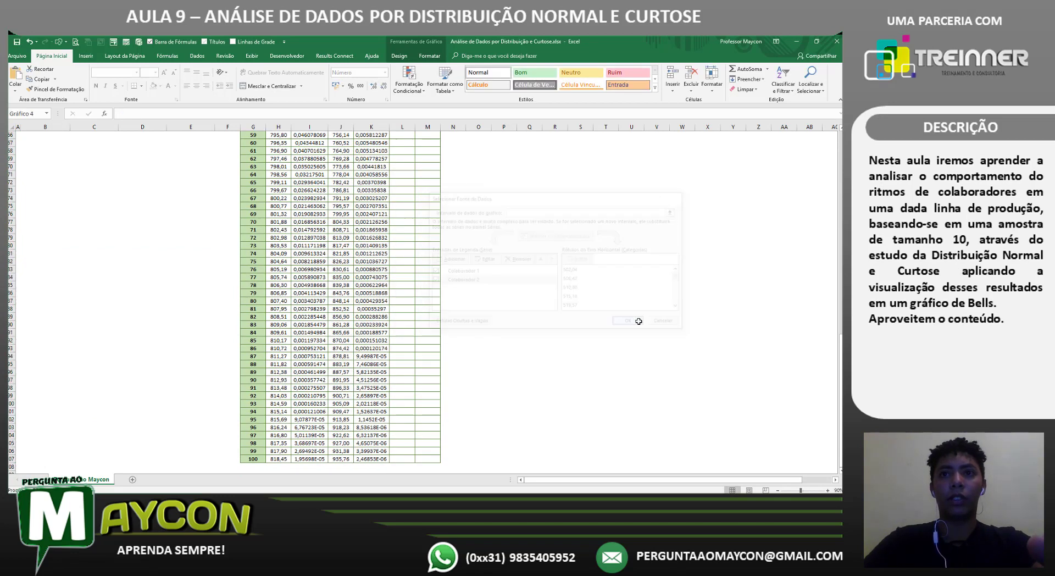
Step: Examine the two curves in the chart alongside Colaborador 2's coef. Percentílico in D24
{"action": "scroll", "coordinate": [542, 434], "scroll_direction": "up", "scroll_amount": 20}
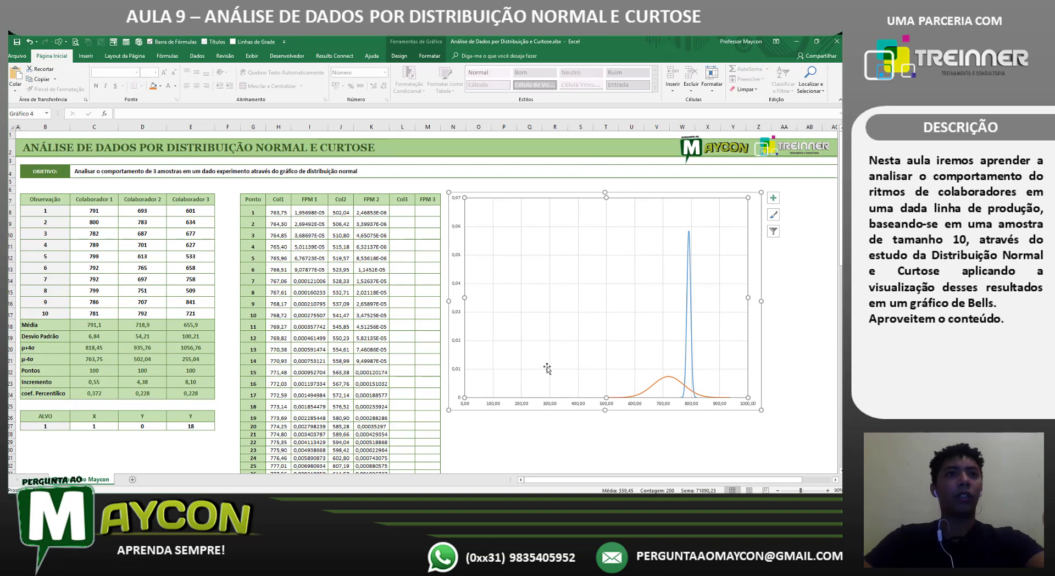
{"action": "left_click", "coordinate": [156, 392]}
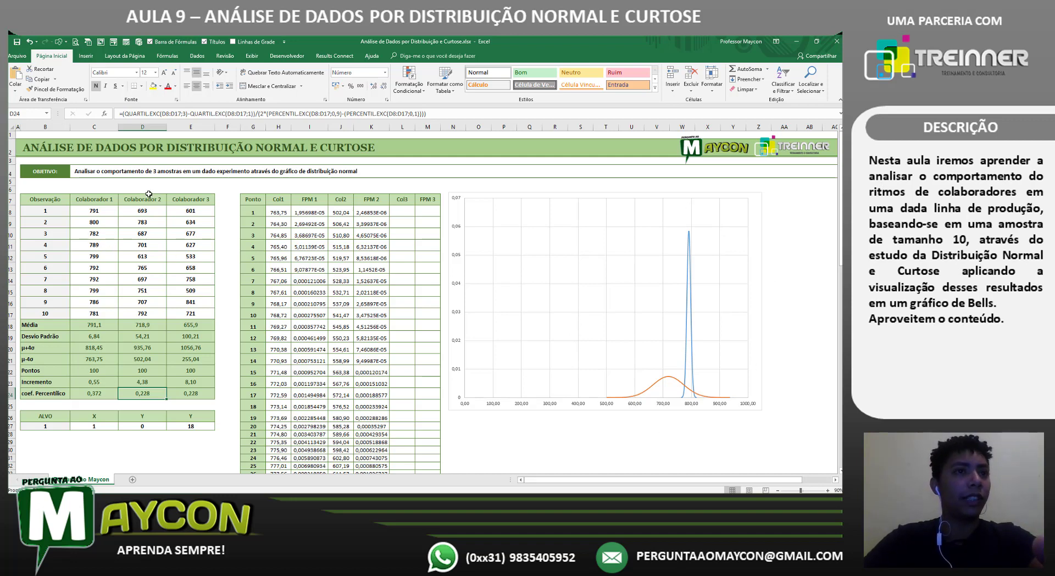
Step: Compare the collaborators' Desvio Padrão and coef. Percentílico values with the spread of the two plotted curves
{"action": "left_click", "coordinate": [163, 335]}
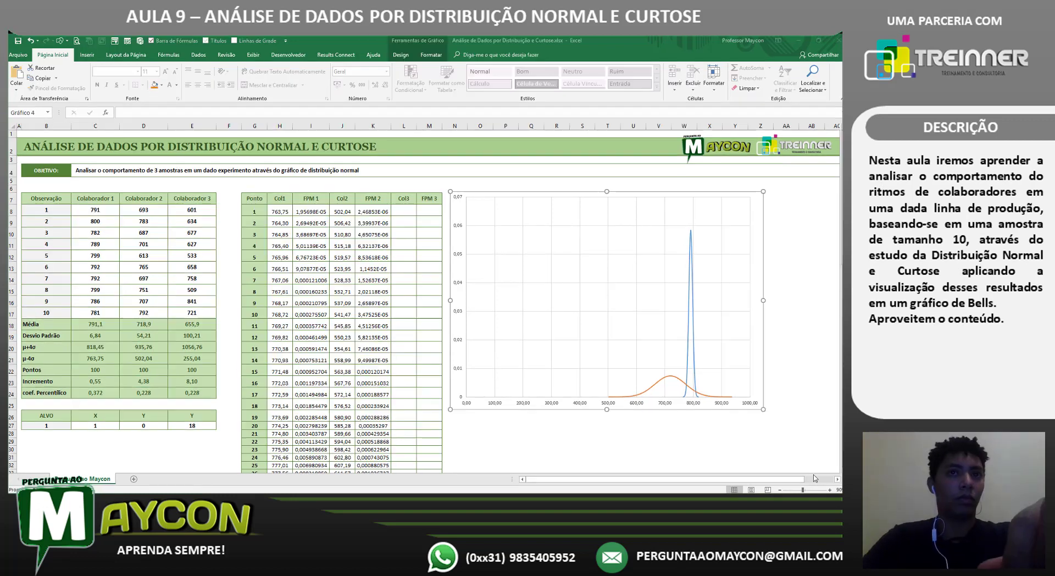
{"action": "left_click", "coordinate": [144, 337]}
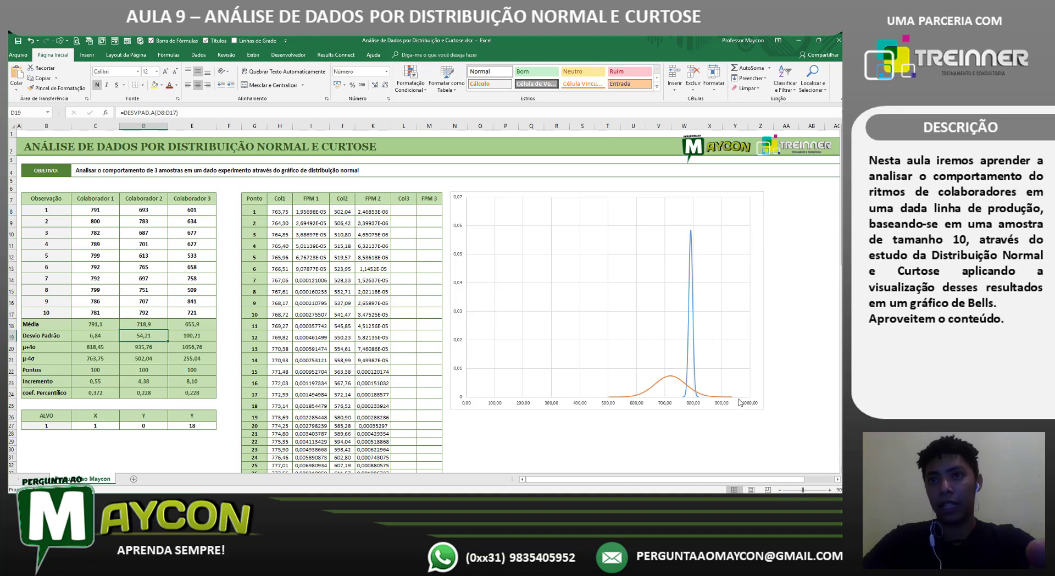
{"action": "left_click", "coordinate": [96, 338]}
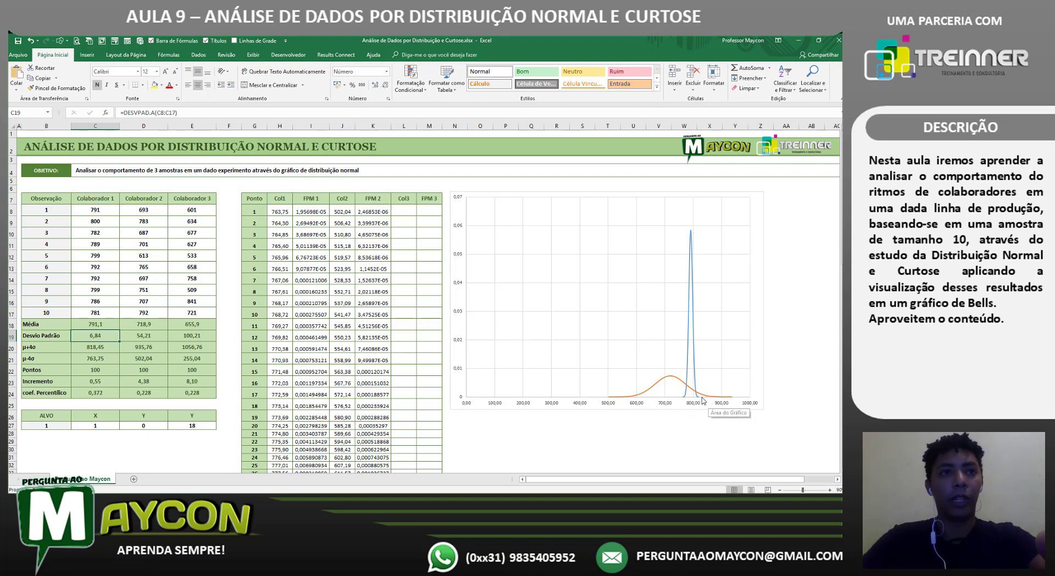
{"action": "mouse_move", "coordinate": [608, 400]}
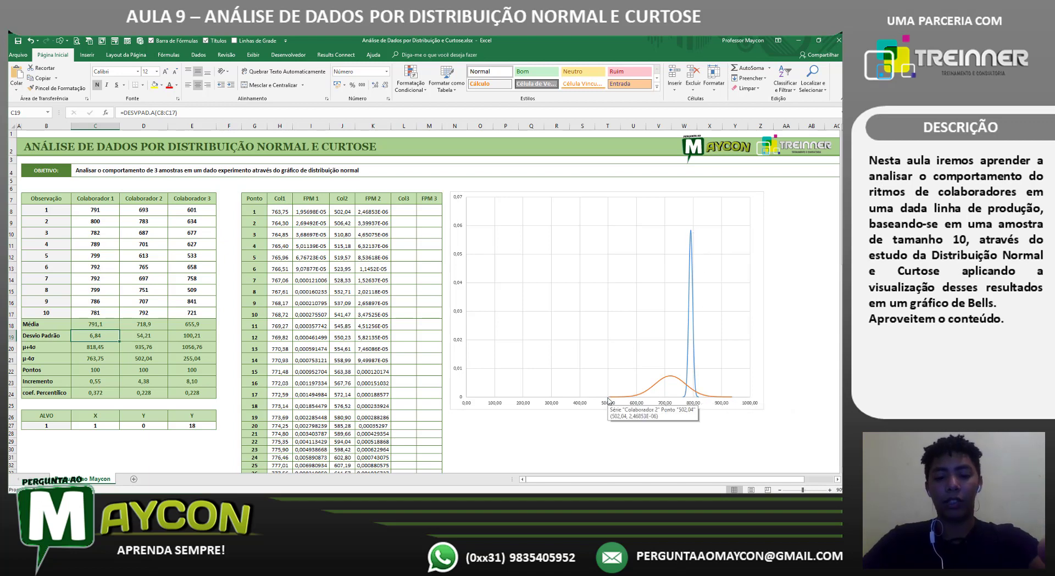
{"action": "left_click", "coordinate": [149, 391]}
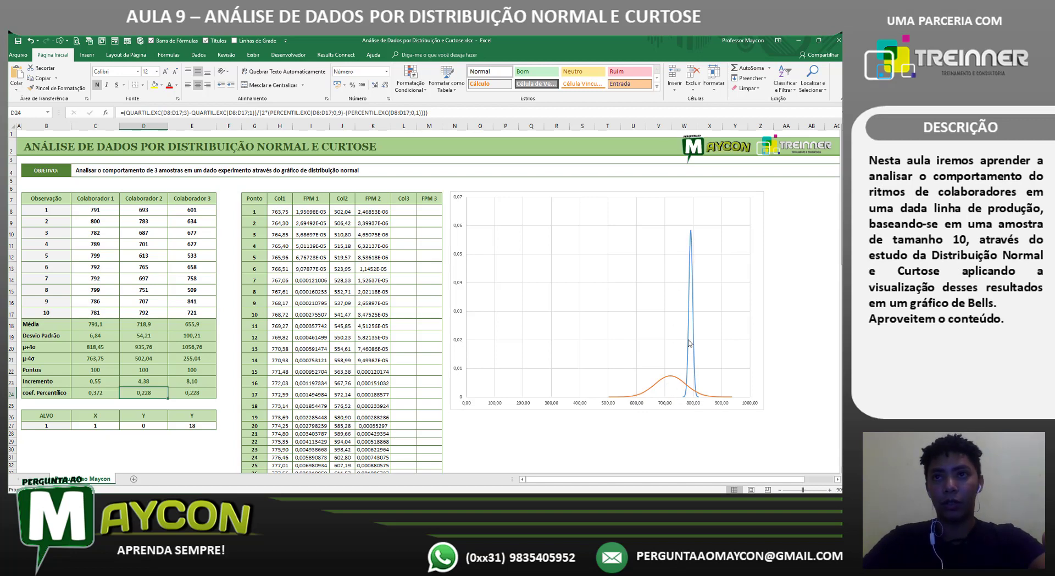
{"action": "left_click", "coordinate": [185, 392]}
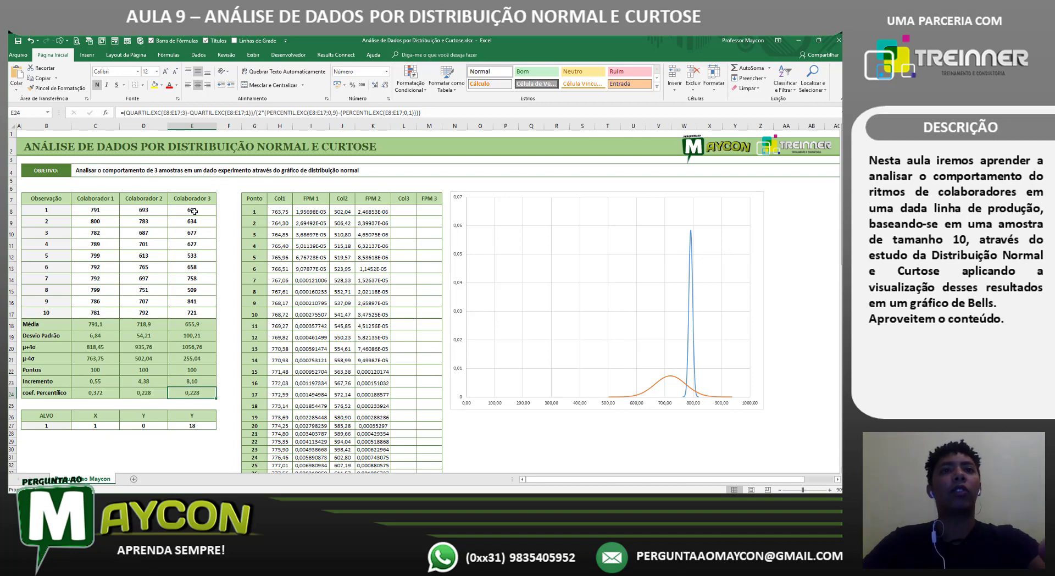
Step: Link the first Col3 point in L8 to Colaborador 3's μ-4σ value in E21
{"action": "left_click", "coordinate": [406, 210]}
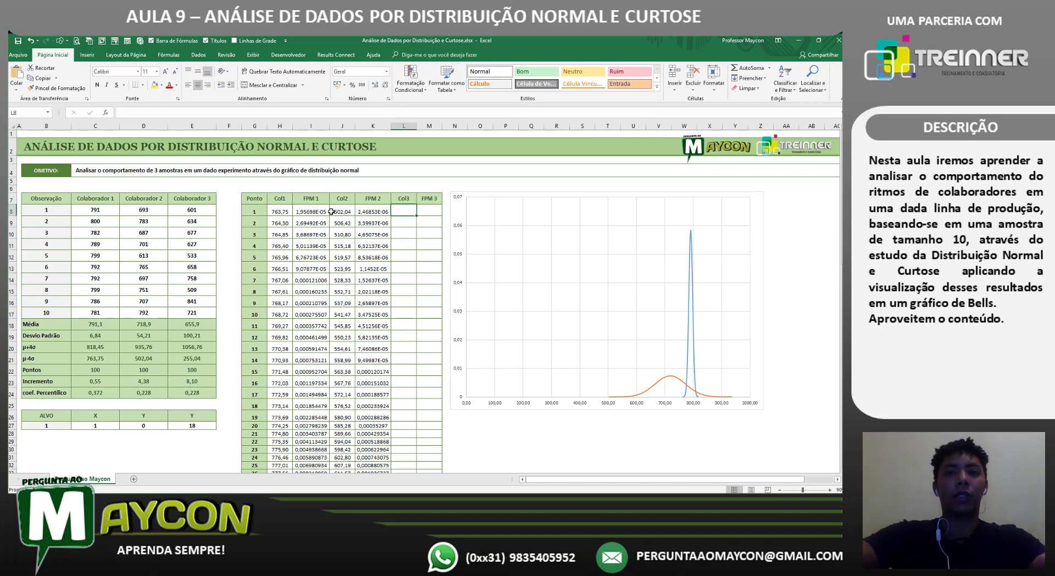
{"action": "type", "text": "="}
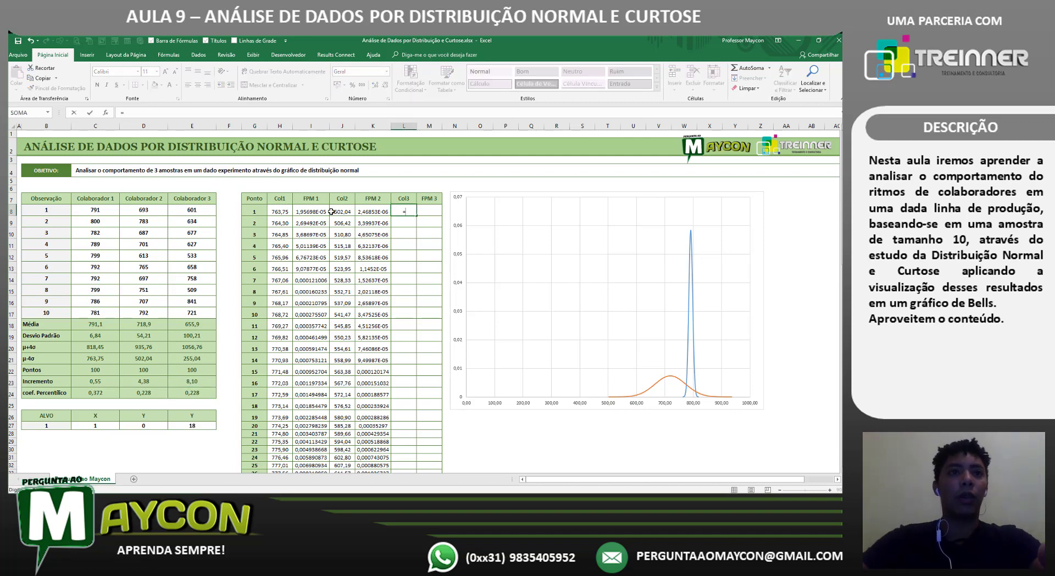
{"action": "left_click", "coordinate": [208, 356]}
{"action": "key", "text": "Return"}
Step: Calculate L9 as L8 plus Colaborador 3's Incremento, with an absolute reference to E23, and fill the formula down Col3
{"action": "type", "text": "="}
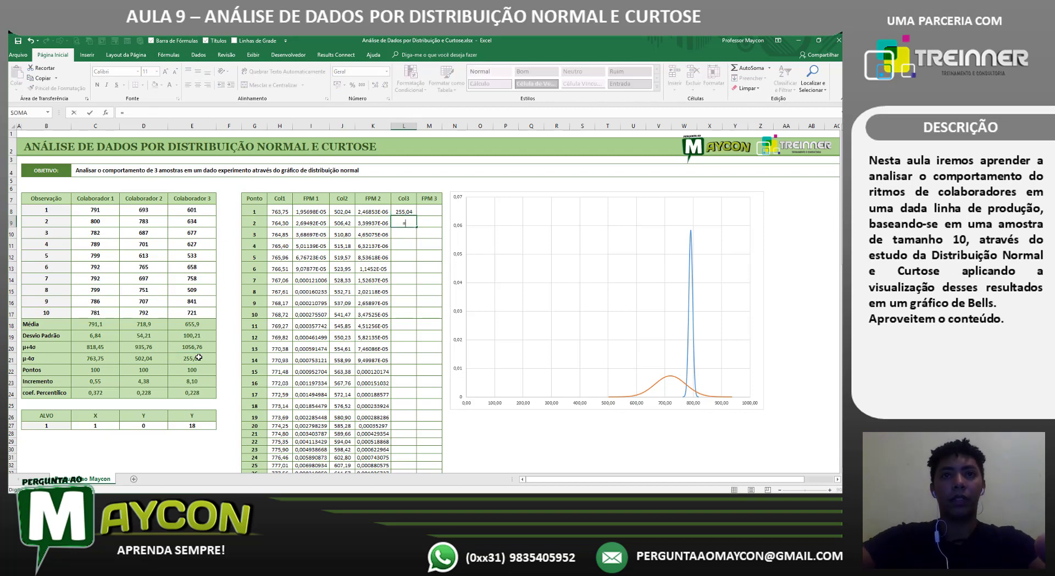
{"action": "key", "text": "Up"}
{"action": "type", "text": "+"}
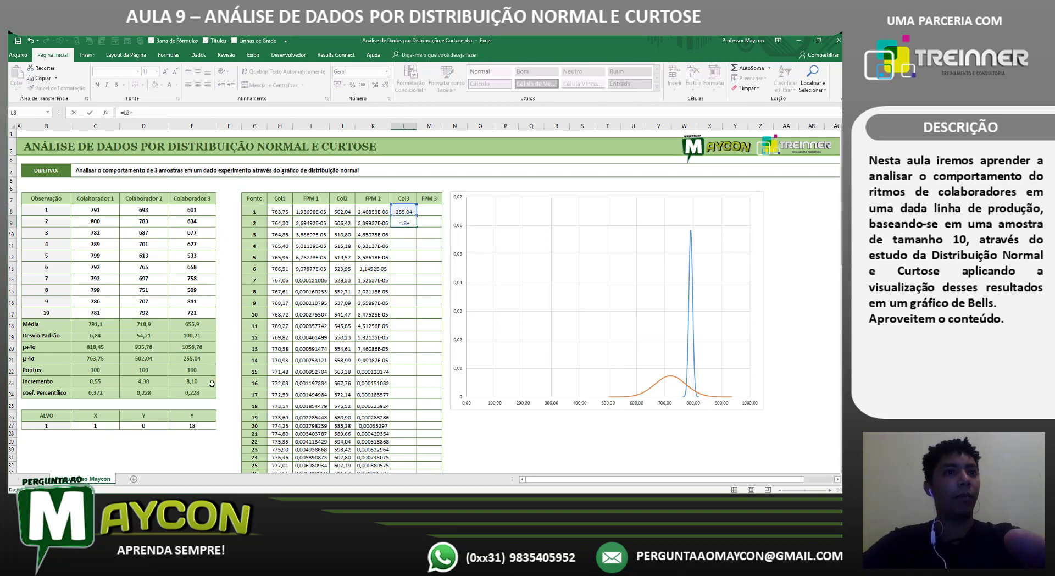
{"action": "left_click", "coordinate": [192, 382]}
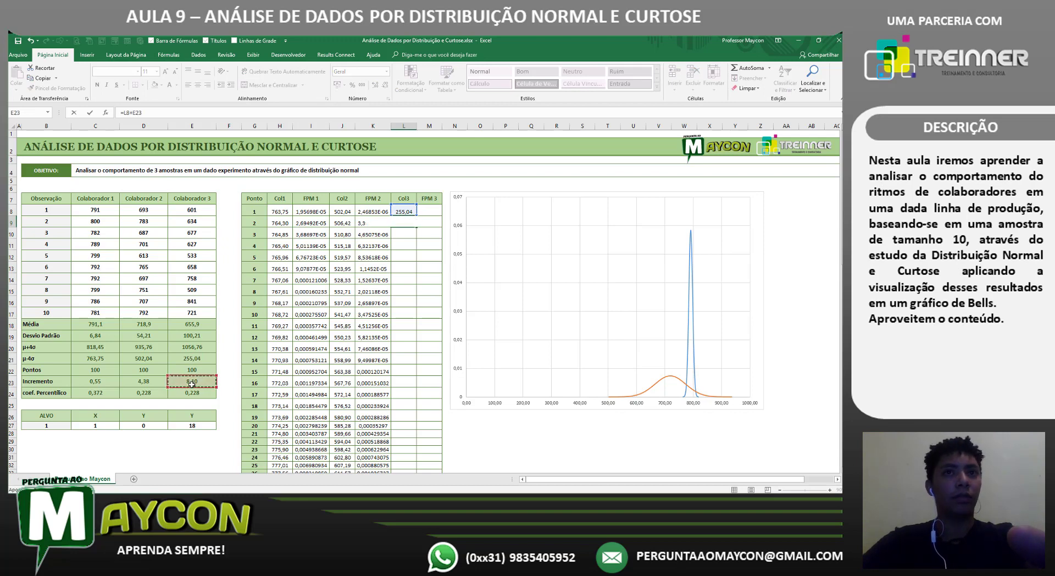
{"action": "key", "text": "Return"}
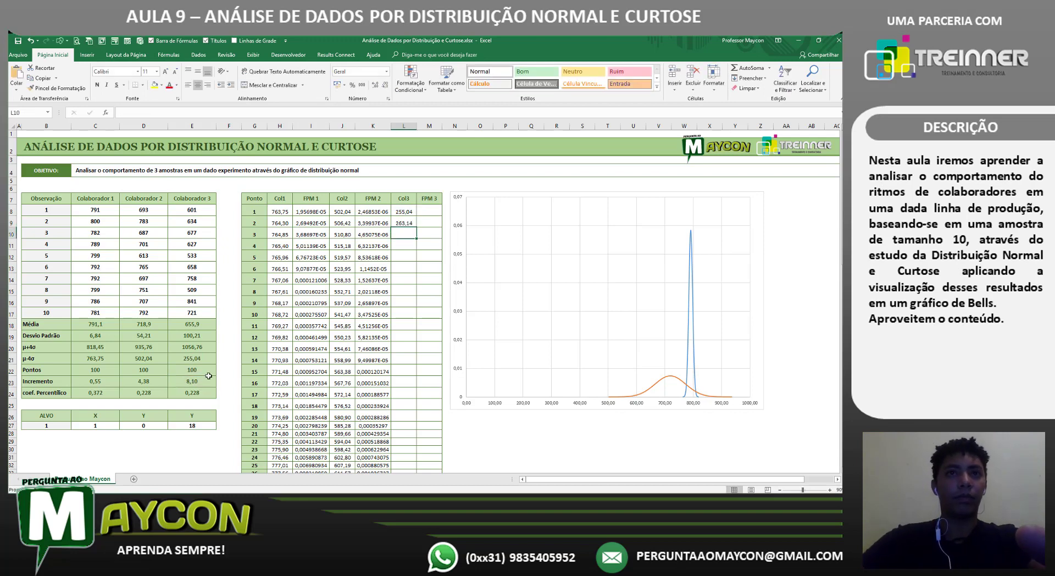
{"action": "left_click", "coordinate": [405, 222]}
{"action": "double_click", "coordinate": [416, 227]}
Step: Start a DIST.NORM.N formula in M8 under FPM 3, with L8 as the x argument
{"action": "left_click", "coordinate": [429, 211]}
{"action": "type", "text": "="}
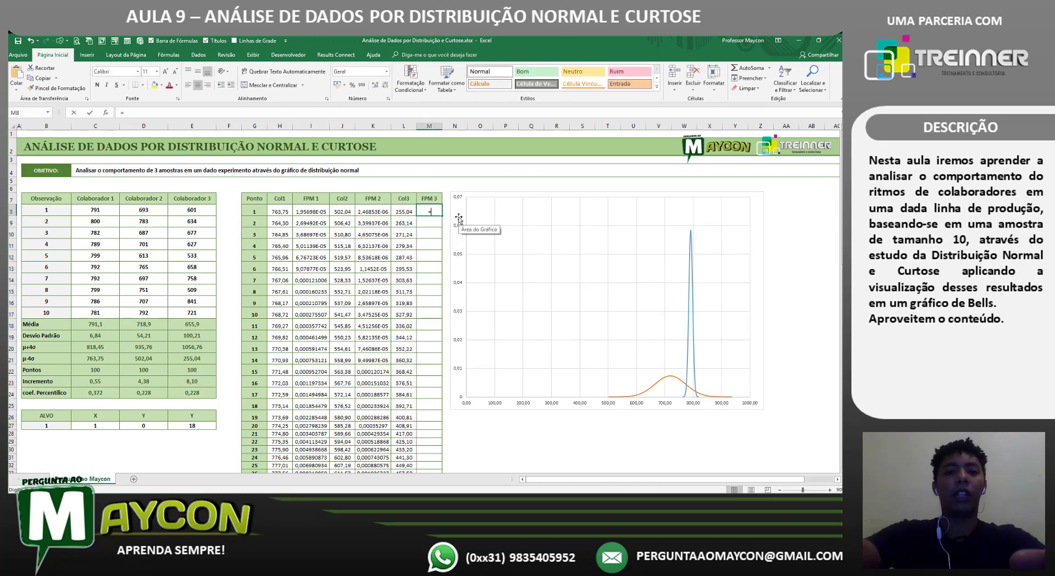
{"action": "type", "text": "distr."}
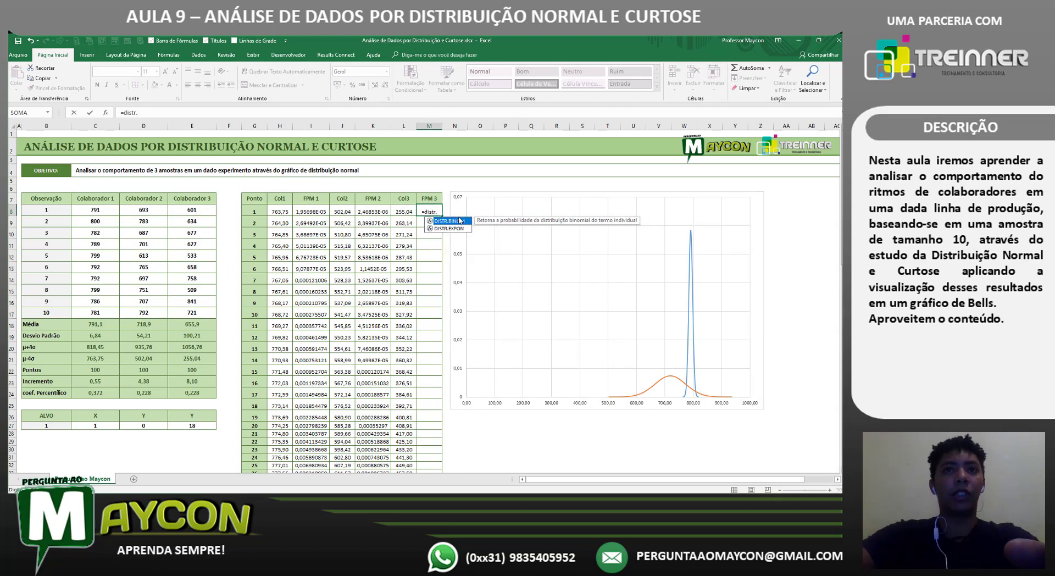
{"action": "key", "text": "BackSpace"}
{"action": "key", "text": "BackSpace"}
{"action": "type", "text": ".norm"}
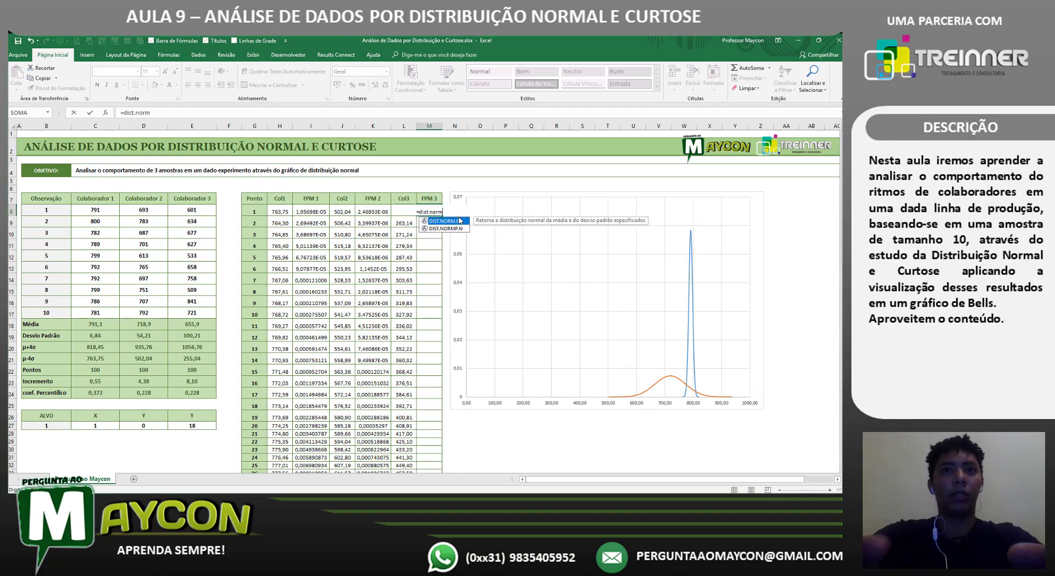
{"action": "double_click", "coordinate": [460, 220]}
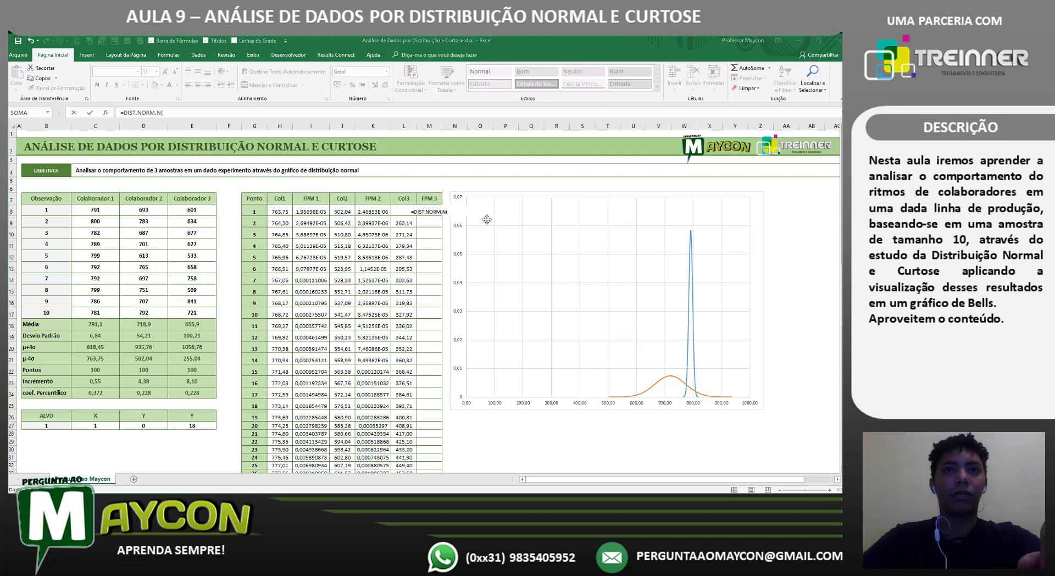
{"action": "left_click", "coordinate": [486, 219]}
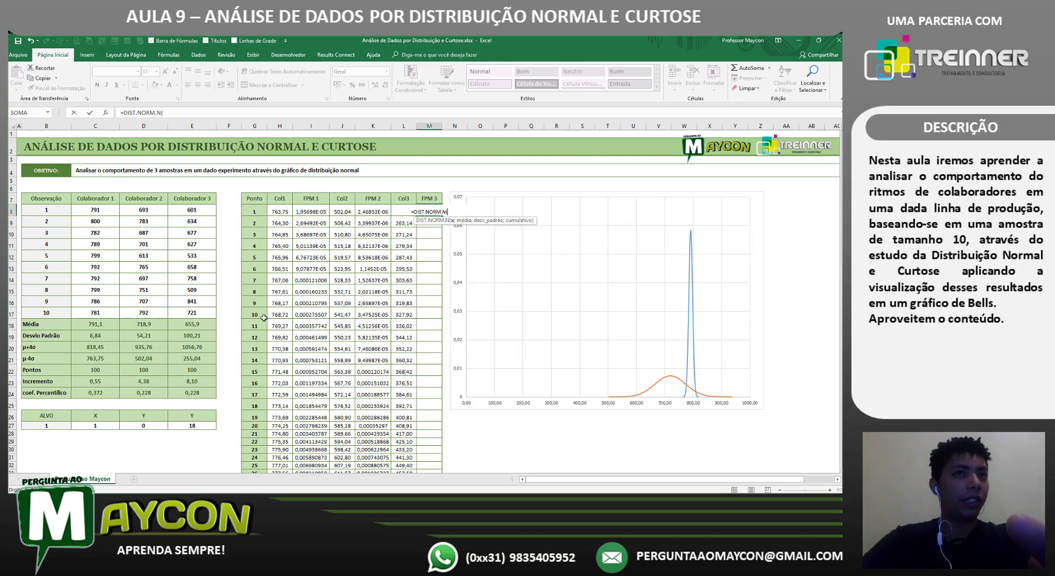
{"action": "left_click", "coordinate": [400, 223]}
{"action": "key", "text": "Up"}
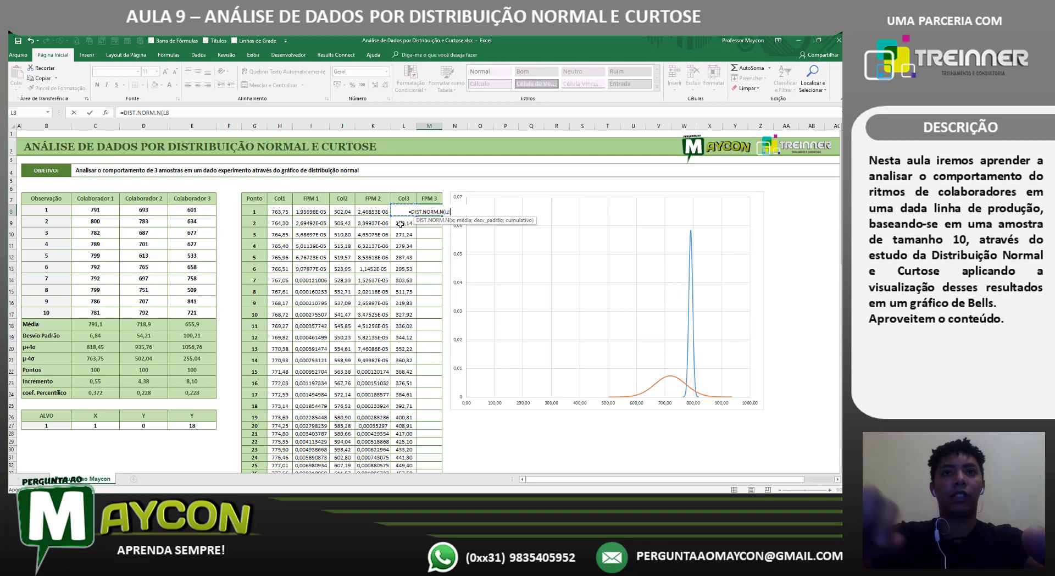
{"action": "type", "text": ";"}
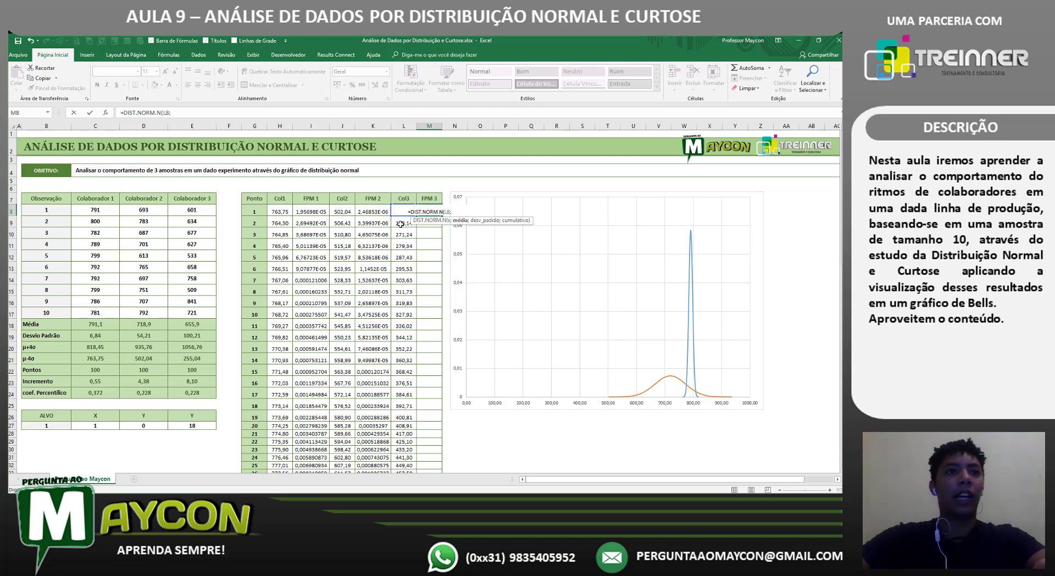
Step: Complete M8's formula with mean $E$18, standard deviation $E$19 and FALSO for cumulative, and fill it down the FPM 3 column
{"action": "left_click", "coordinate": [192, 325]}
{"action": "key", "text": "F4"}
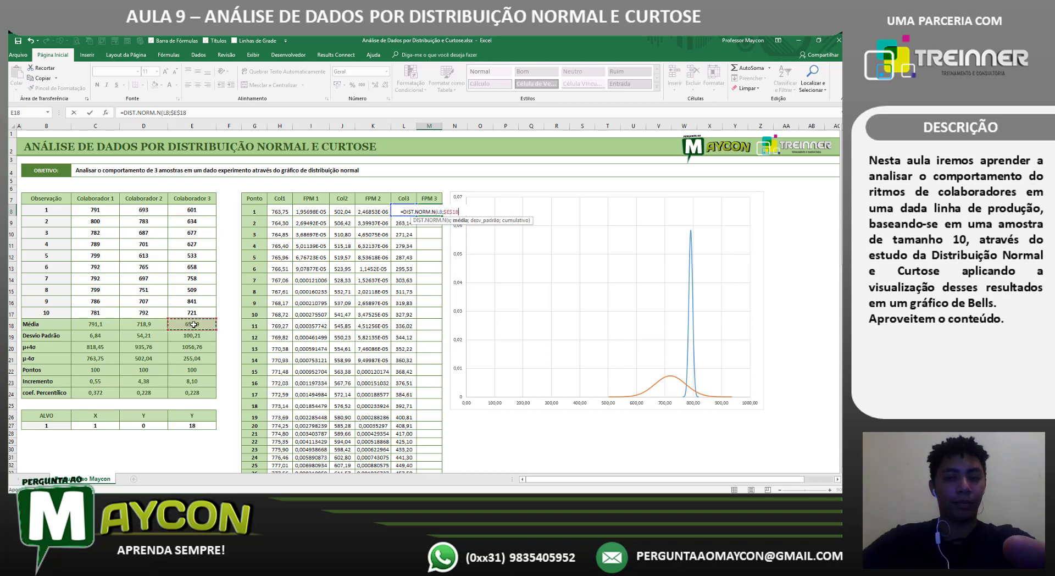
{"action": "type", "text": ";"}
{"action": "left_click", "coordinate": [192, 335]}
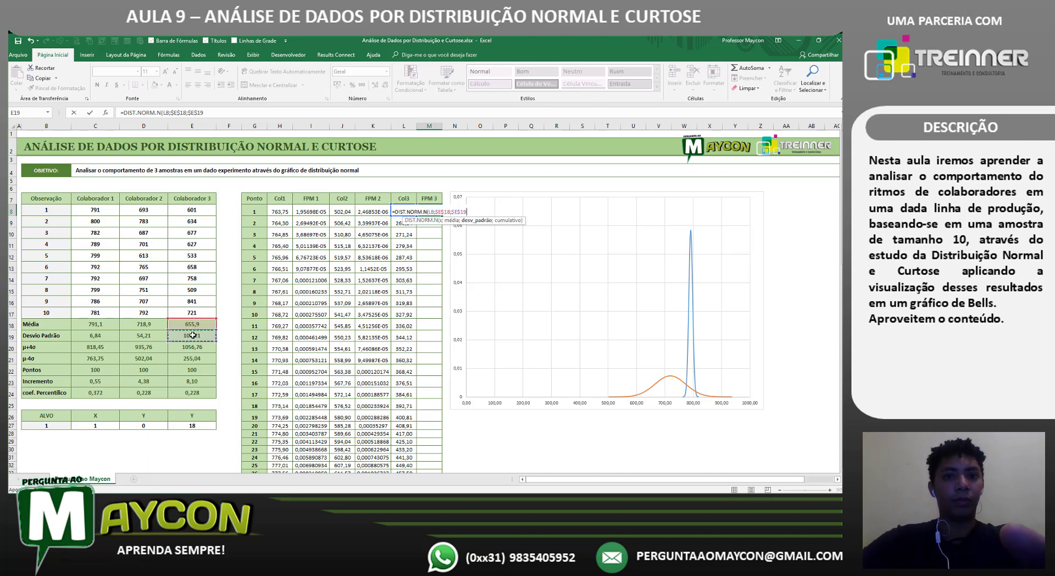
{"action": "key", "text": "F4"}
{"action": "type", "text": ";"}
{"action": "key", "text": "Down"}
{"action": "key", "text": "Tab"}
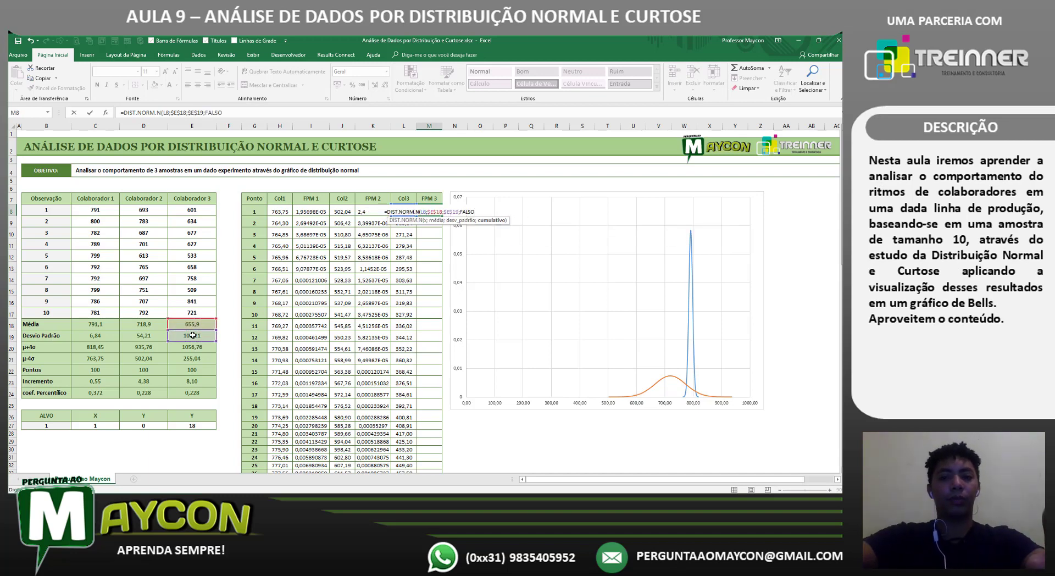
{"action": "type", "text": ")"}
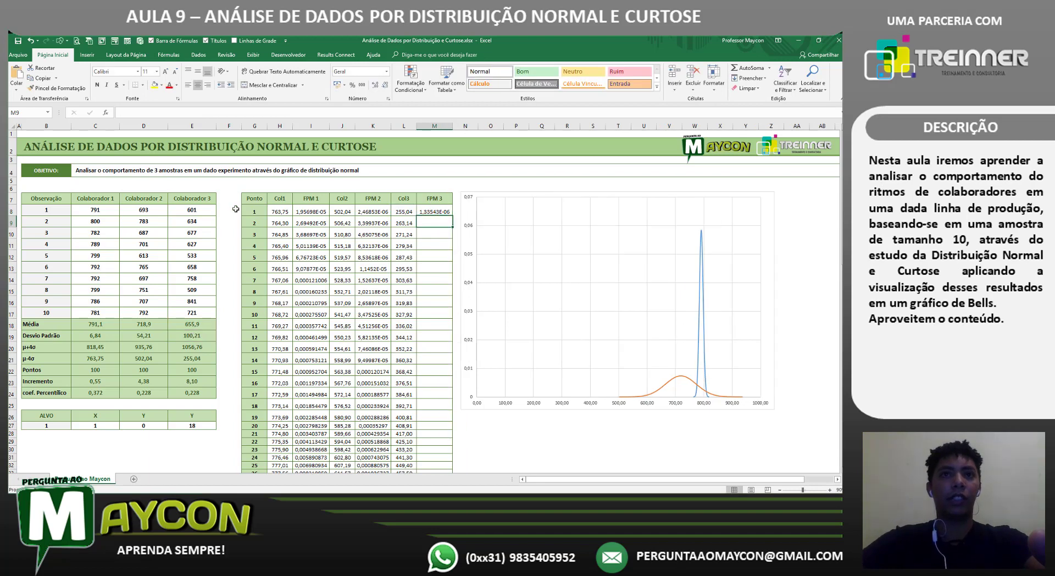
{"action": "left_click", "coordinate": [447, 211]}
{"action": "double_click", "coordinate": [454, 215]}
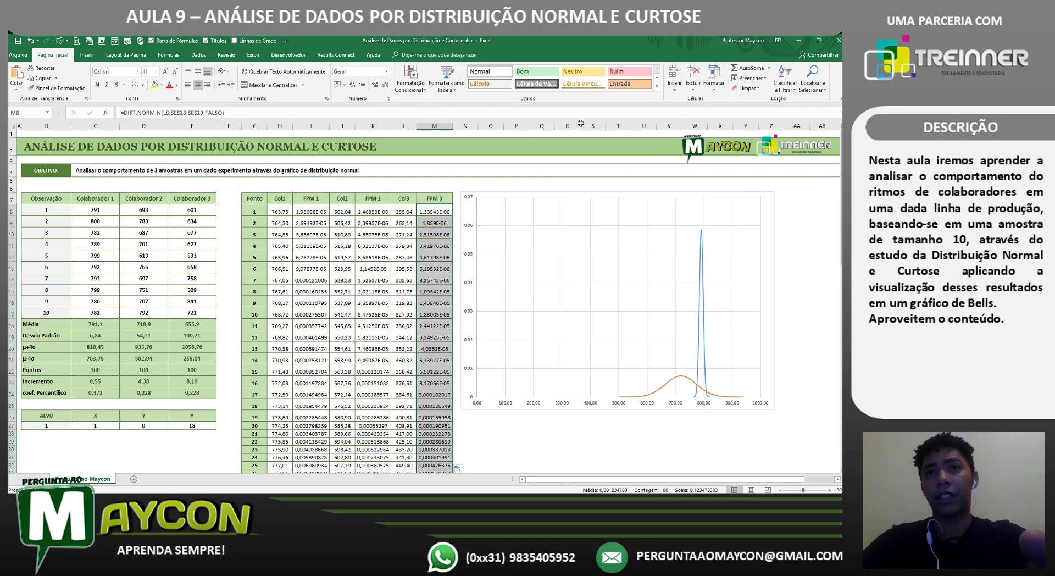
Step: Add a third chart series named from the Colaborador 3 header in E7, with L8:L107 as its X values
{"action": "right_click", "coordinate": [554, 287]}
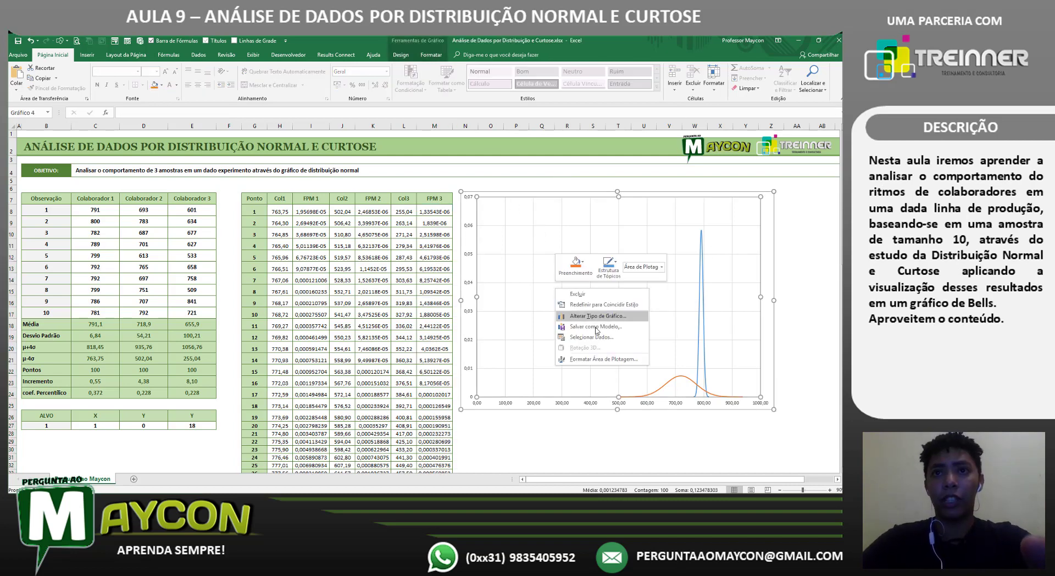
{"action": "left_click", "coordinate": [596, 339]}
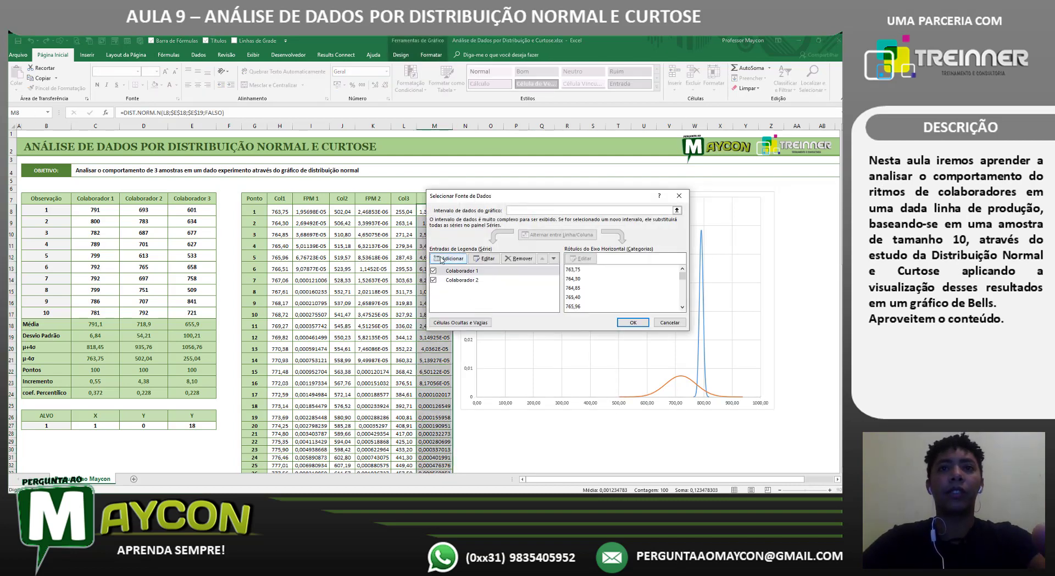
{"action": "left_click", "coordinate": [452, 258]}
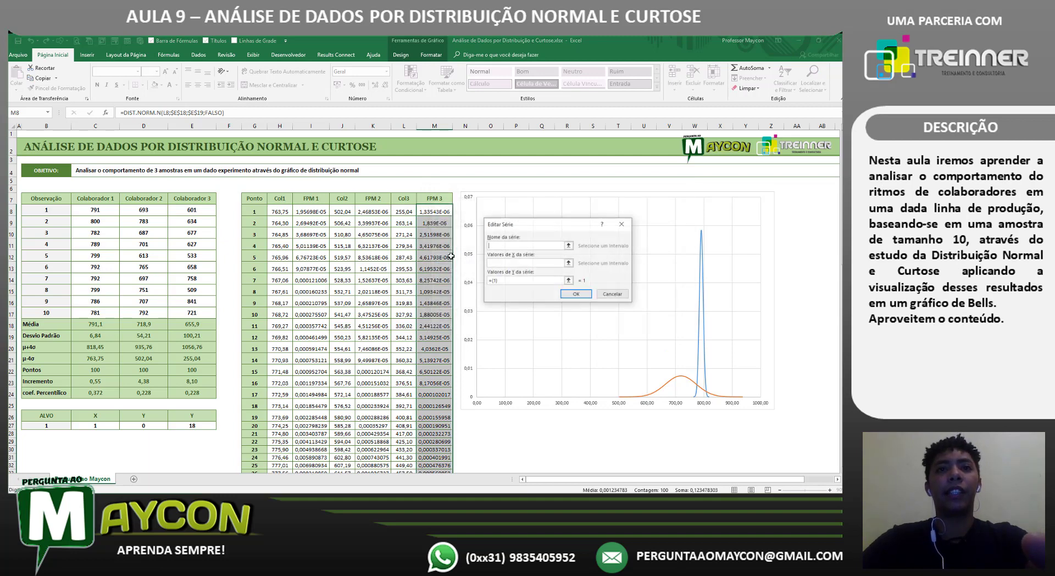
{"action": "left_click", "coordinate": [207, 198]}
{"action": "left_click", "coordinate": [568, 263]}
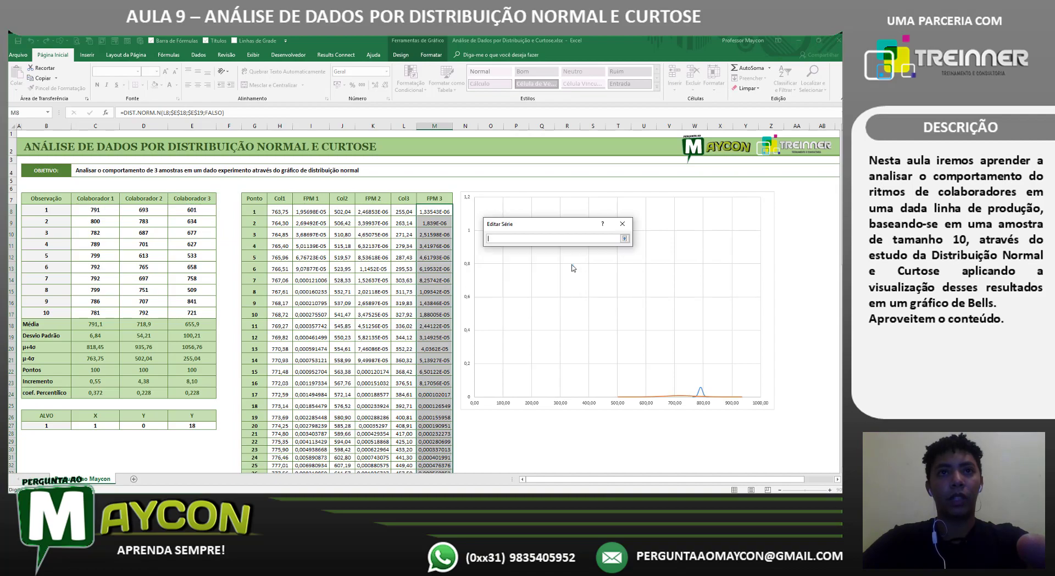
{"action": "left_click_drag", "start_coordinate": [403, 211], "coordinate": [405, 458]}
{"action": "left_click", "coordinate": [624, 238]}
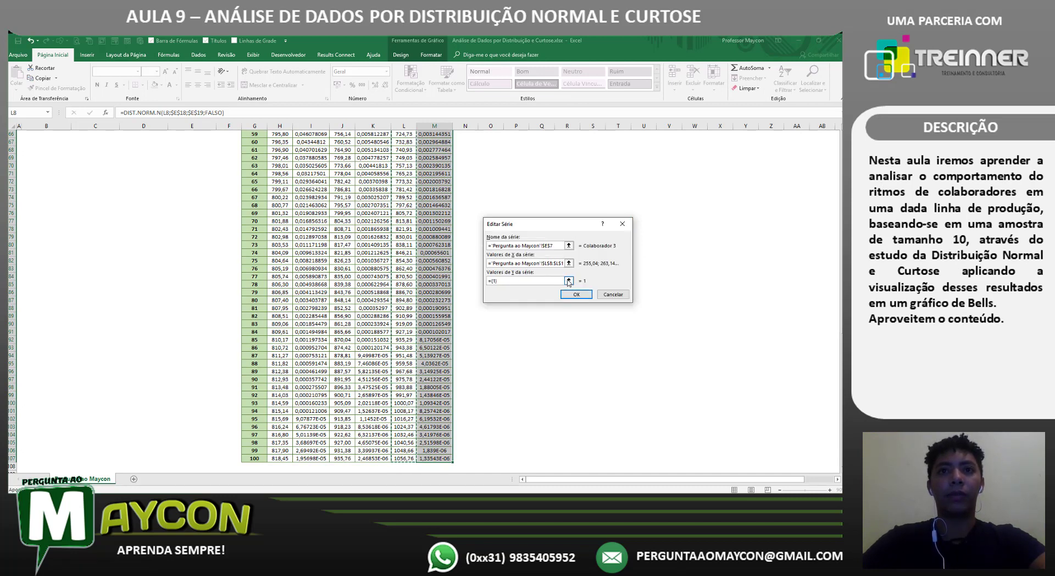
Step: Set the Colaborador 3 series' Y values to M8:M107 and apply the chart's data source changes
{"action": "left_click", "coordinate": [569, 280]}
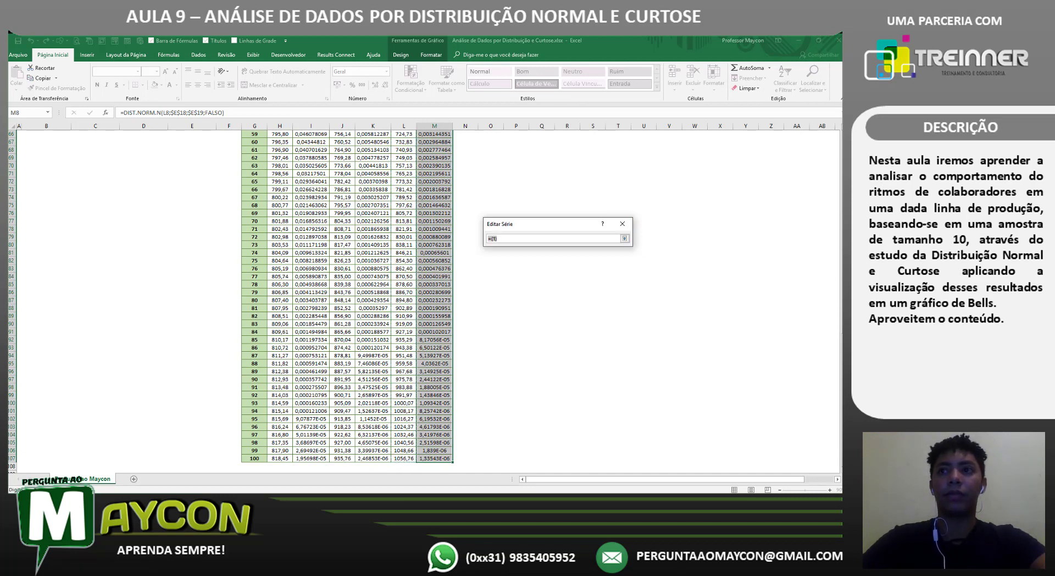
{"action": "left_click_drag", "start_coordinate": [433, 438], "coordinate": [434, 457]}
{"action": "scroll", "coordinate": [434, 458], "scroll_direction": "up", "scroll_amount": 15}
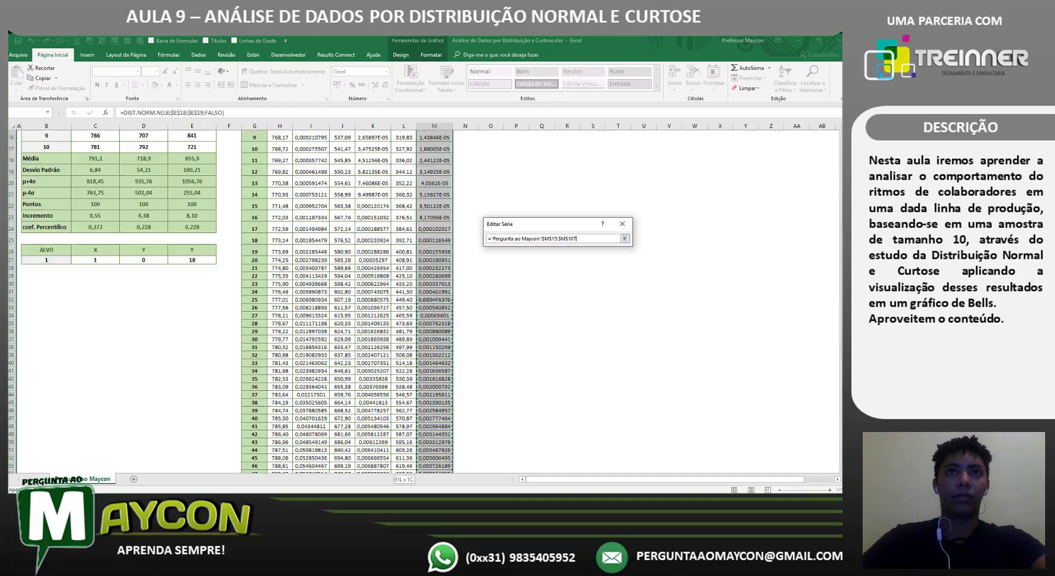
{"action": "left_click_drag", "start_coordinate": [437, 127], "coordinate": [437, 157]}
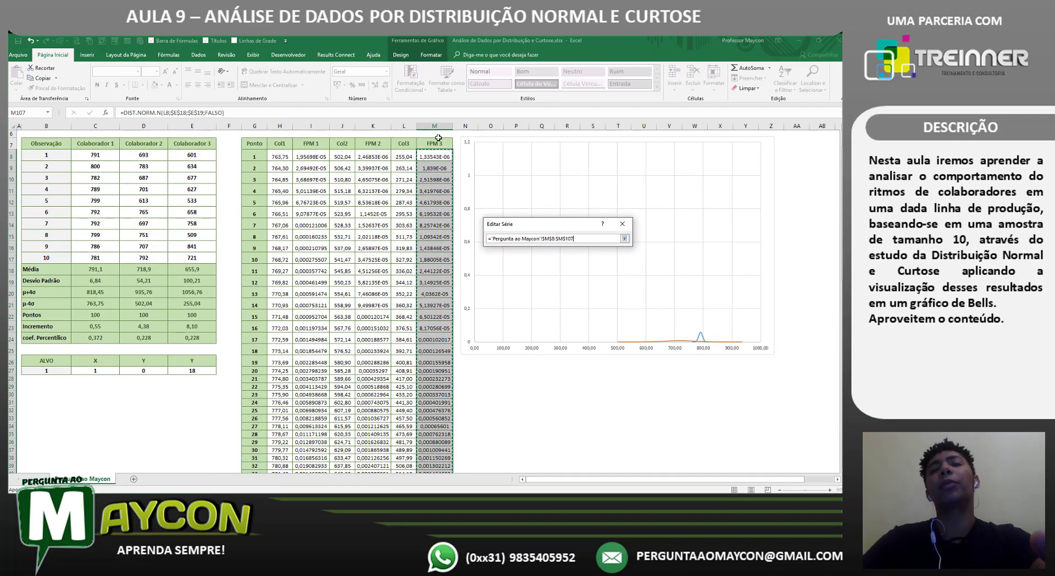
{"action": "left_click", "coordinate": [624, 238]}
{"action": "left_click", "coordinate": [576, 294]}
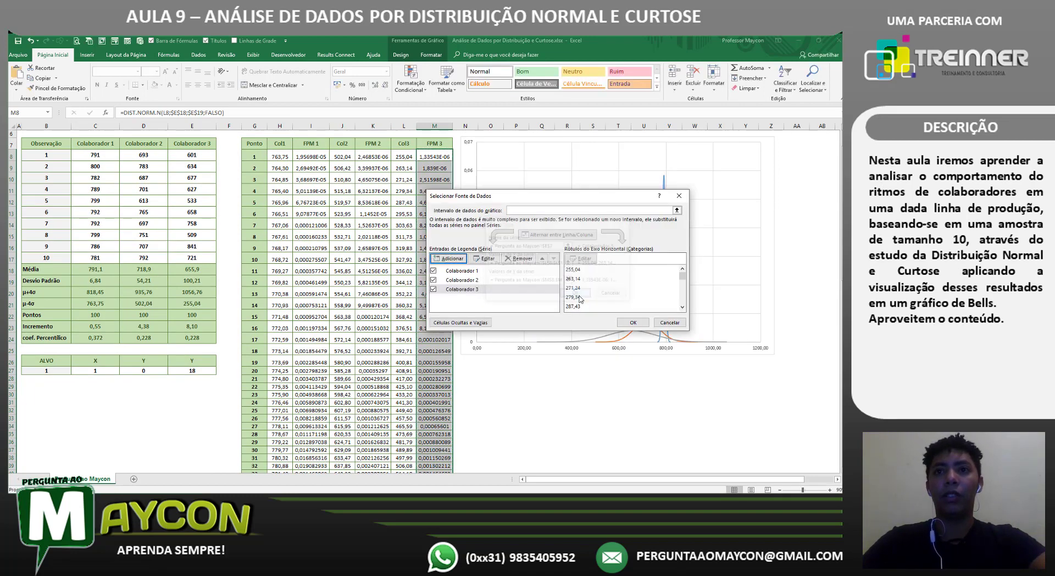
{"action": "left_click", "coordinate": [633, 322]}
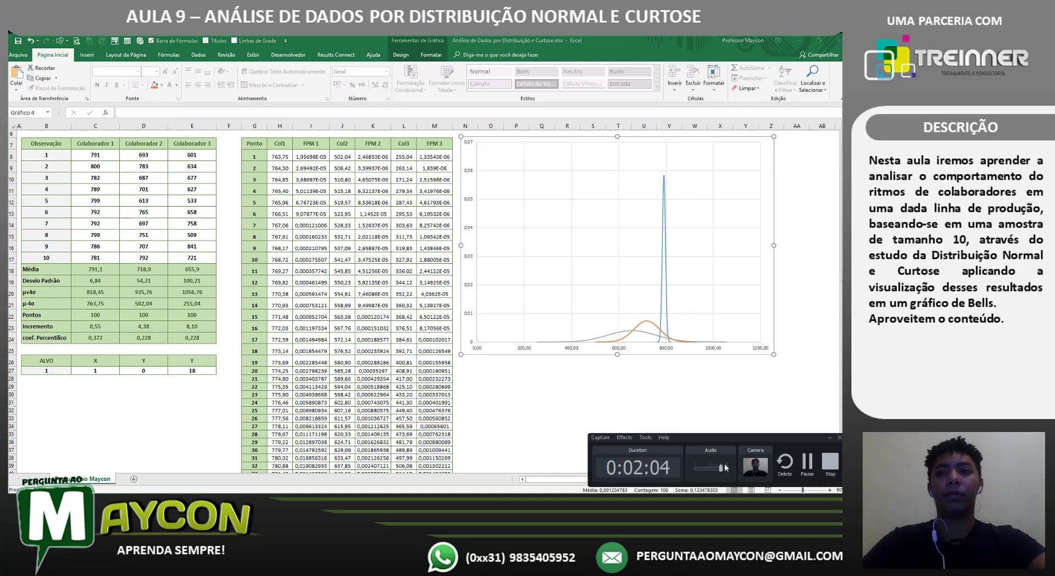
{"action": "left_click", "coordinate": [806, 464]}
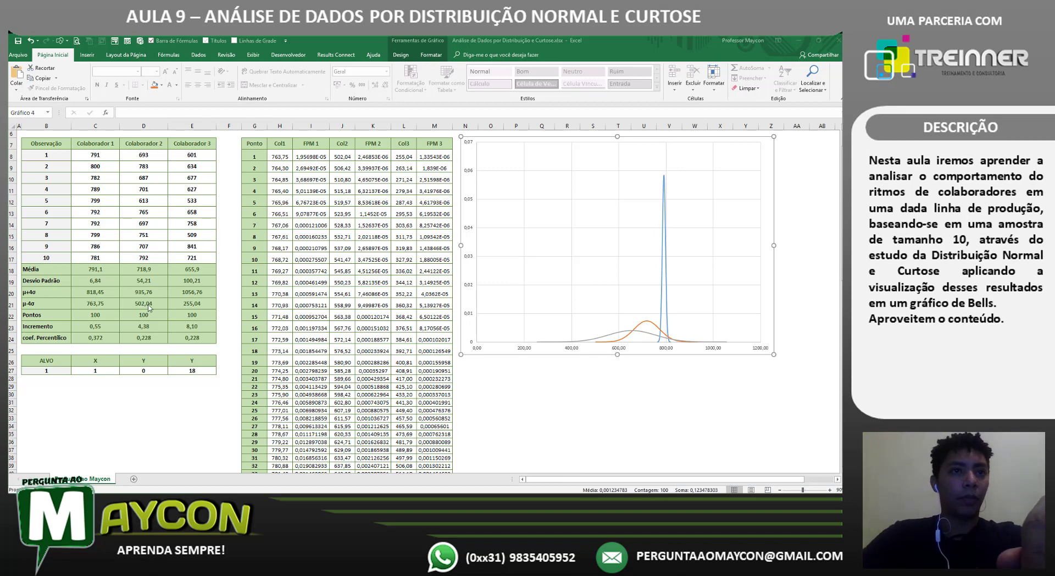
Step: Examine the coef. Percentílico and Desvio Padrão values of the three collaborators to compare them with the curves in the chart
{"action": "left_click", "coordinate": [185, 341]}
{"action": "left_click", "coordinate": [162, 339]}
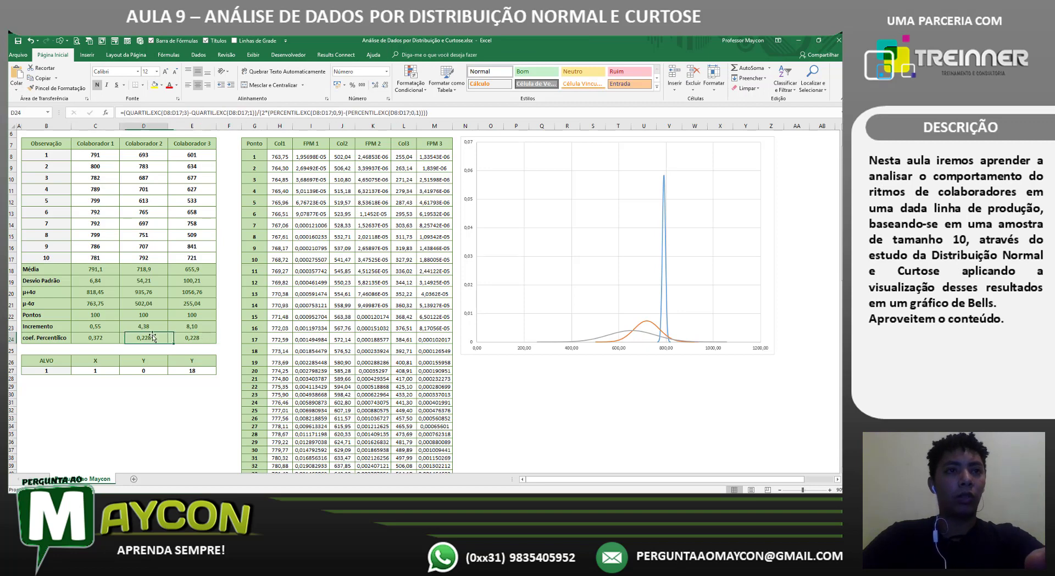
{"action": "left_click", "coordinate": [171, 341]}
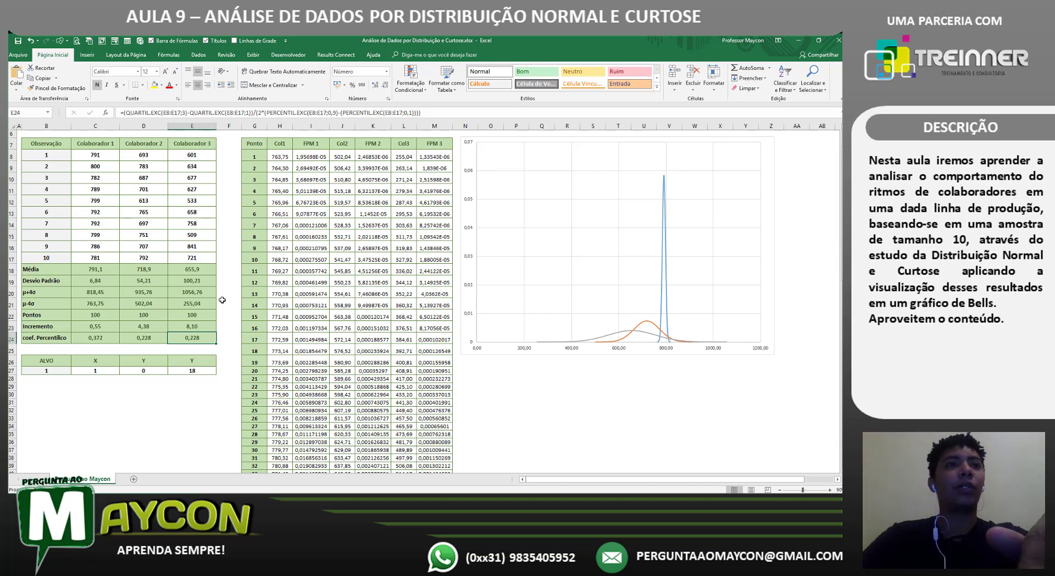
{"action": "left_click", "coordinate": [134, 281]}
{"action": "key", "text": "Right"}
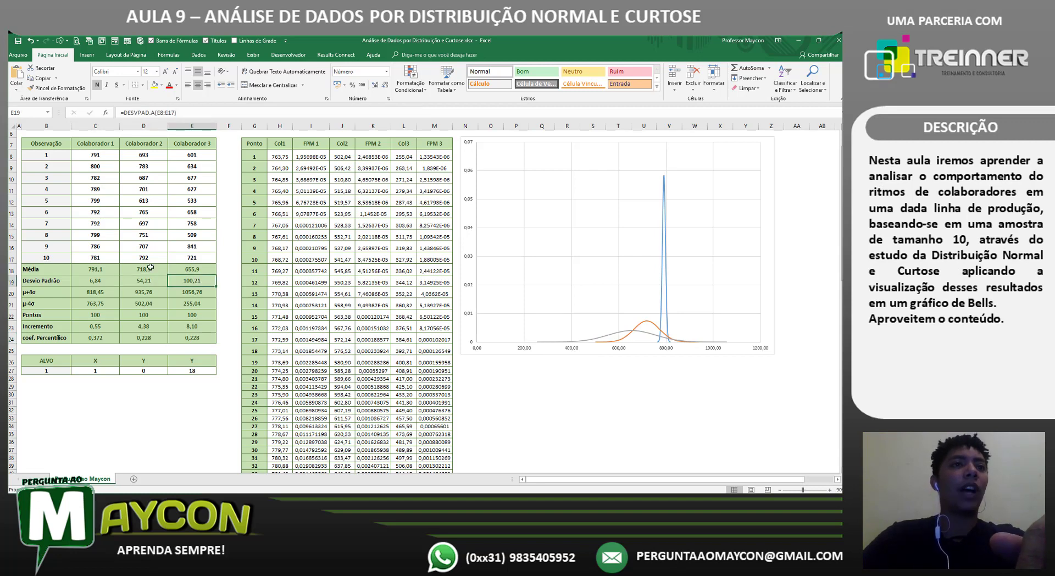
{"action": "left_click", "coordinate": [141, 282]}
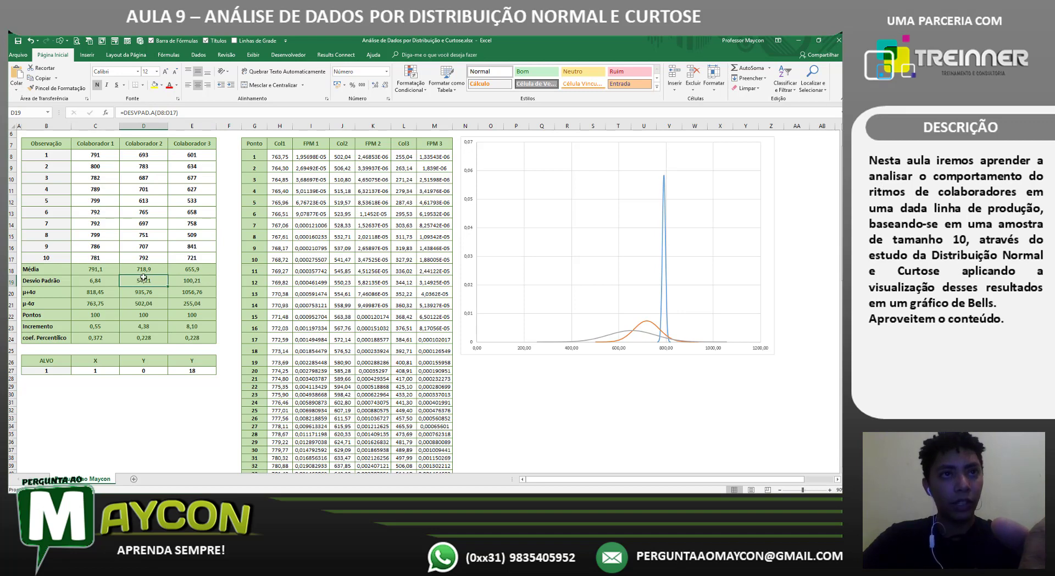
{"action": "left_click", "coordinate": [192, 280]}
{"action": "left_click", "coordinate": [112, 281]}
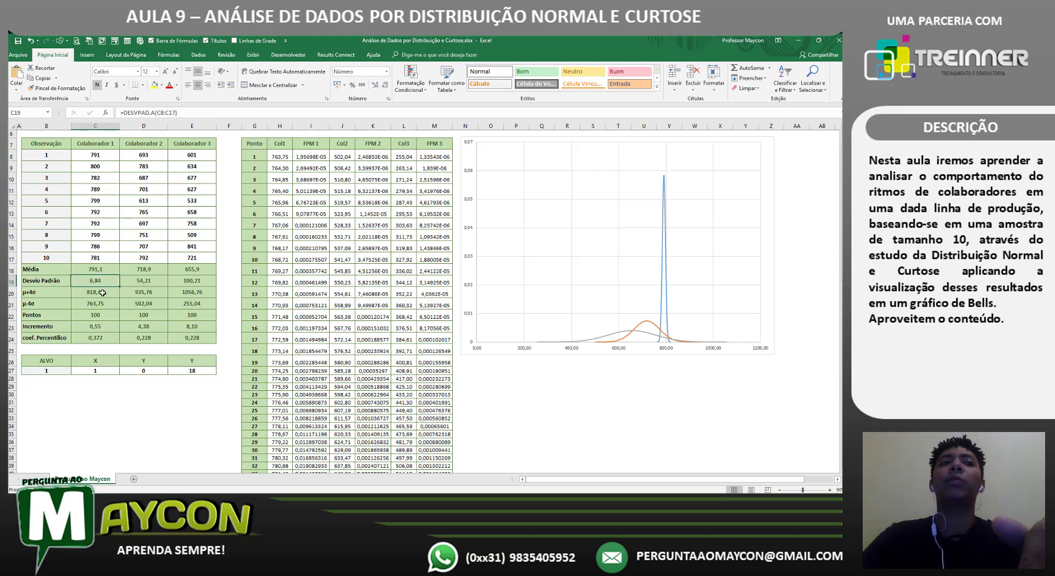
Step: Set the minimum bound of the chart's horizontal axis to 200 and close the axis formatting options
{"action": "right_click", "coordinate": [526, 349]}
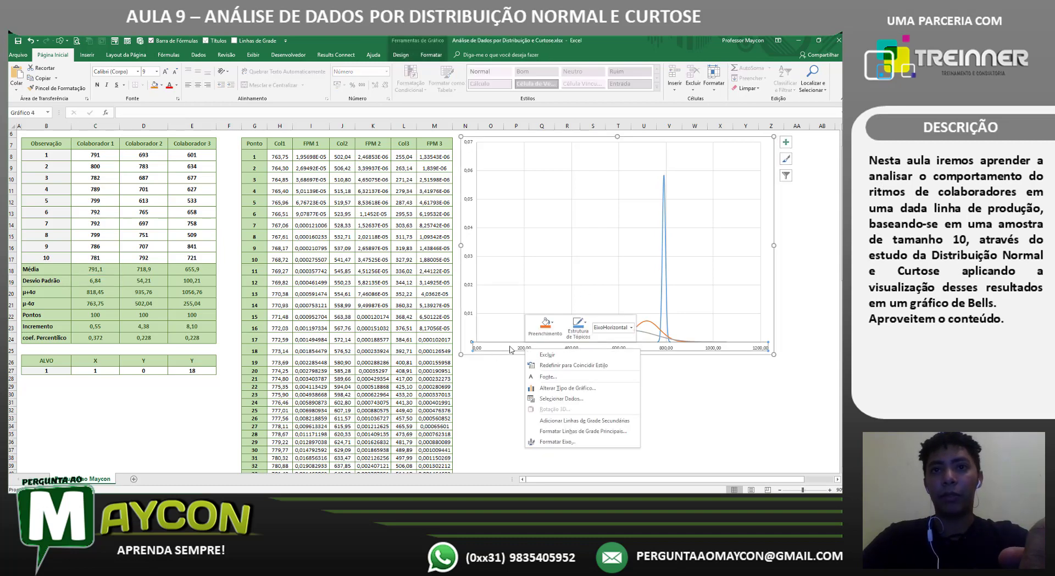
{"action": "left_click", "coordinate": [557, 441]}
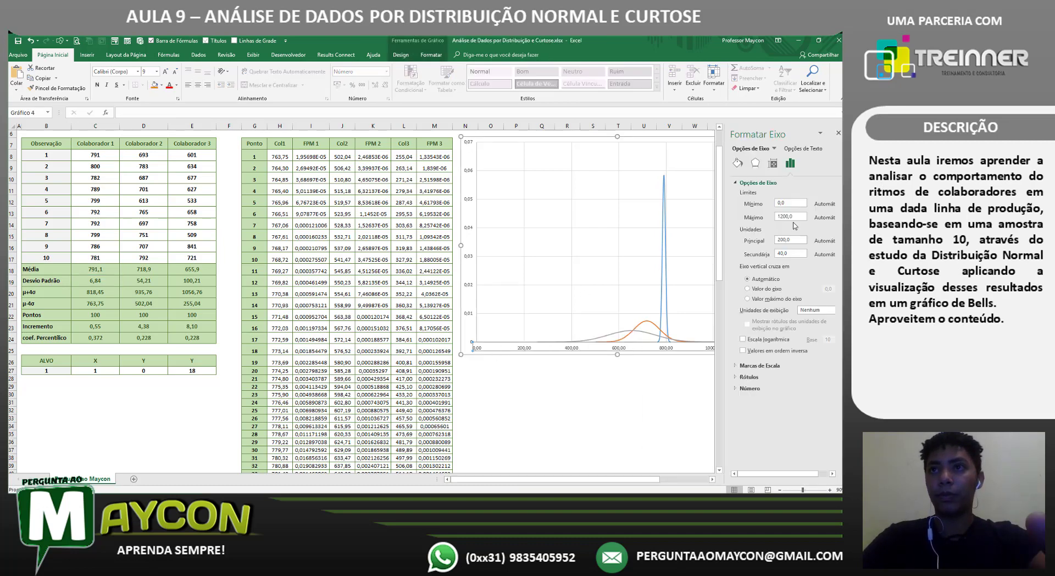
{"action": "left_click_drag", "start_coordinate": [793, 204], "coordinate": [726, 206]}
{"action": "key", "text": "Return"}
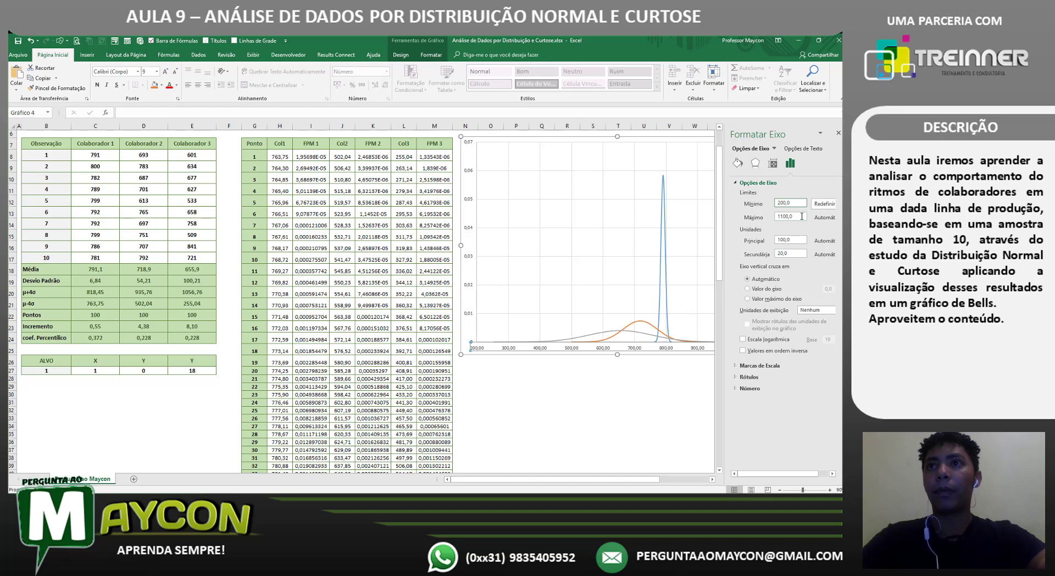
{"action": "left_click", "coordinate": [838, 133]}
{"action": "left_click", "coordinate": [742, 393]}
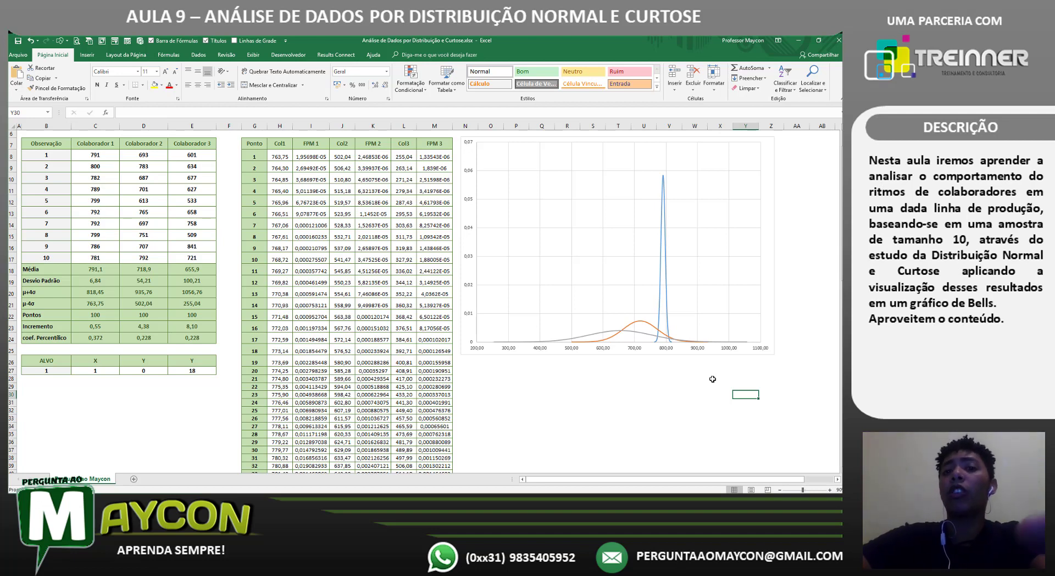
Step: Apply the quick layout with chart title, axis titles, right-hand legend and end-point data labels to the distribution chart
{"action": "left_click", "coordinate": [537, 146]}
{"action": "left_click", "coordinate": [401, 55]}
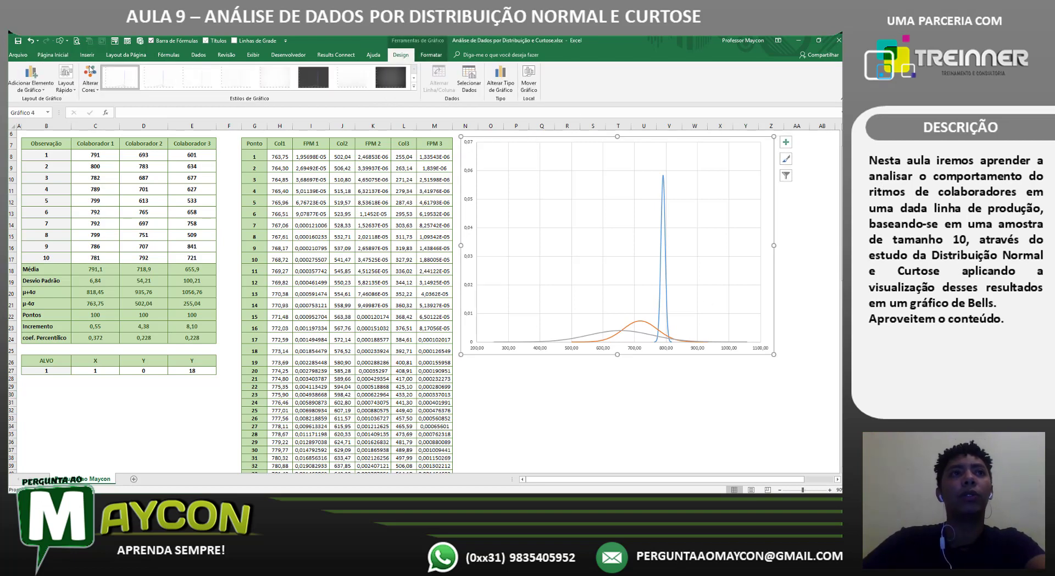
{"action": "left_click", "coordinate": [66, 82]}
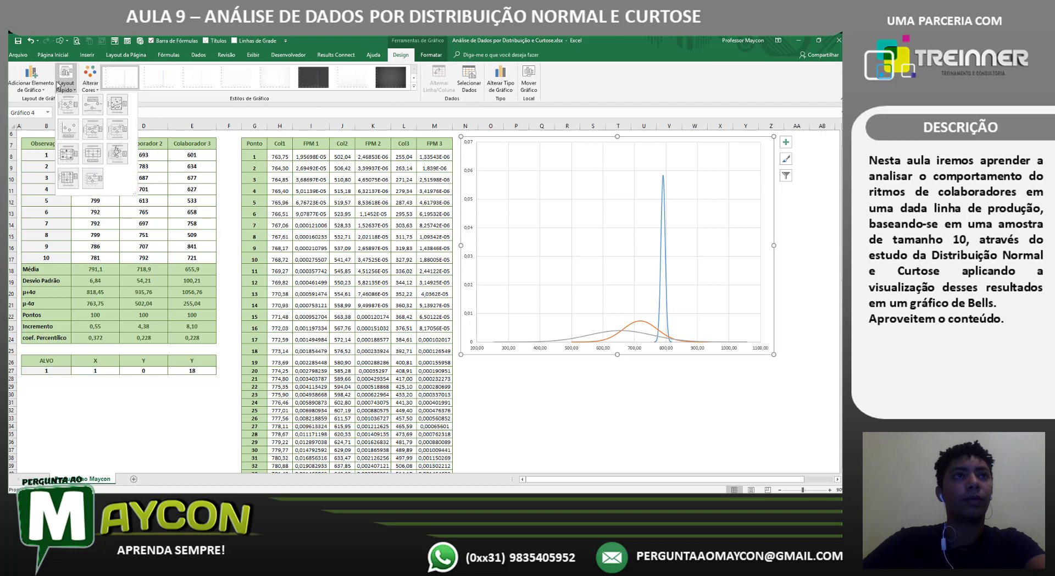
{"action": "left_click", "coordinate": [116, 133]}
Step: Delete the placeholder chart title and the axis titles from the distribution chart
{"action": "left_click", "coordinate": [625, 150]}
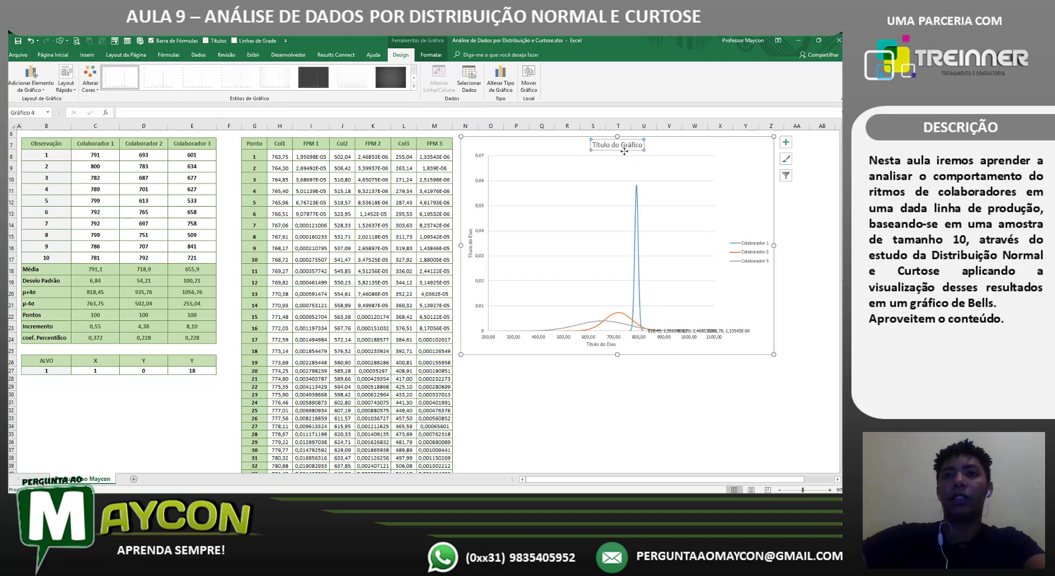
{"action": "key", "text": "Delete"}
{"action": "left_click", "coordinate": [470, 243]}
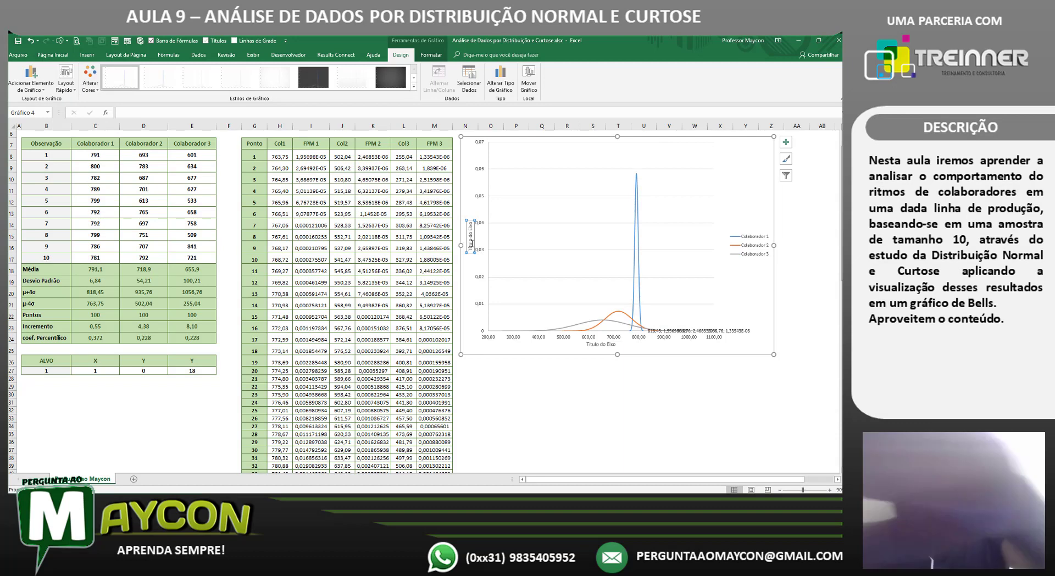
{"action": "key", "text": "Delete"}
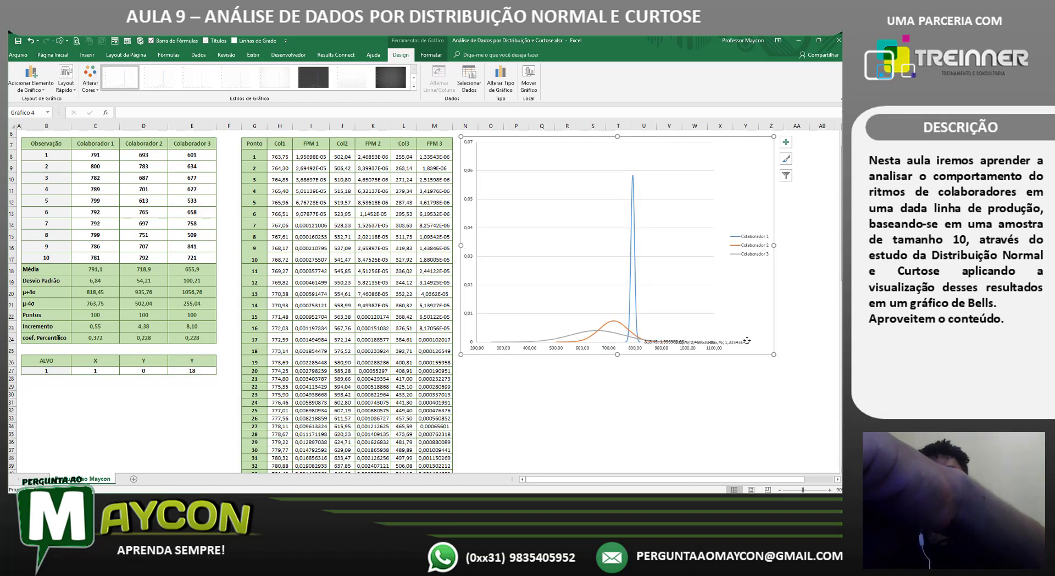
Step: Delete the end-point data labels of all three collaborator series and deselect the chart
{"action": "left_click", "coordinate": [747, 341]}
{"action": "key", "text": "Delete"}
{"action": "left_click", "coordinate": [698, 341]}
{"action": "key", "text": "Delete"}
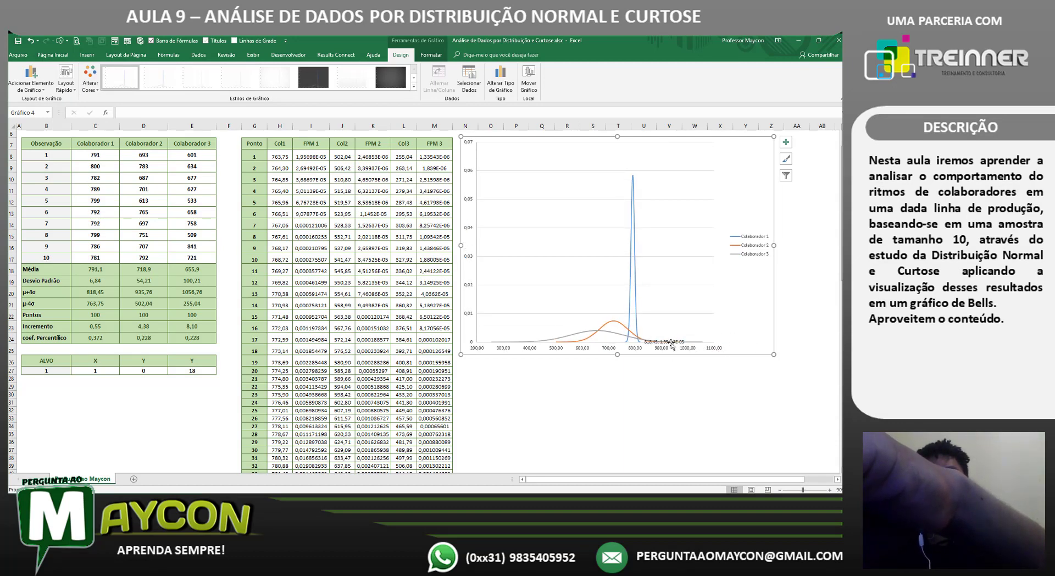
{"action": "left_click", "coordinate": [670, 343]}
{"action": "key", "text": "Delete"}
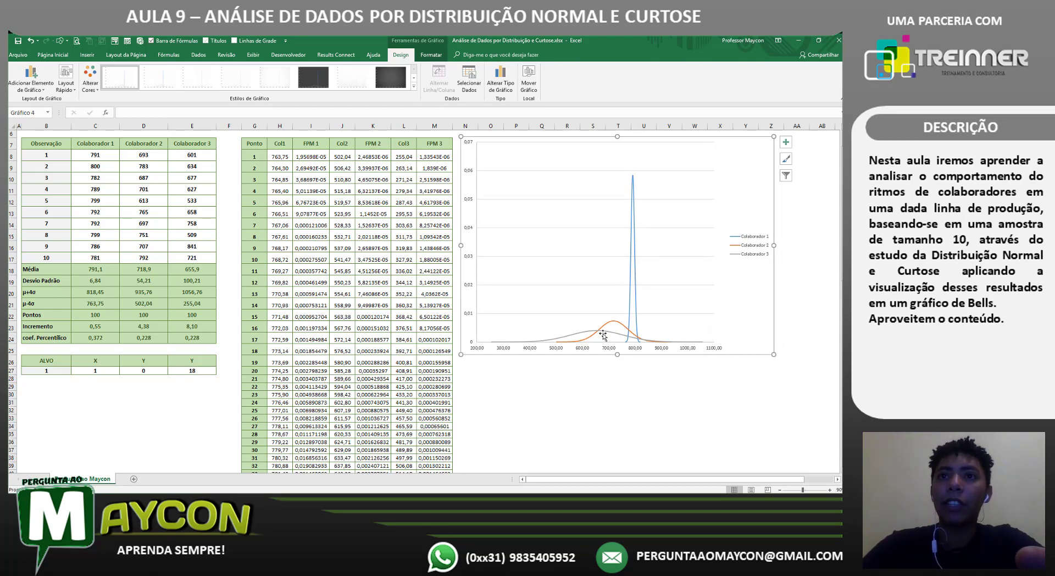
{"action": "left_click", "coordinate": [195, 280]}
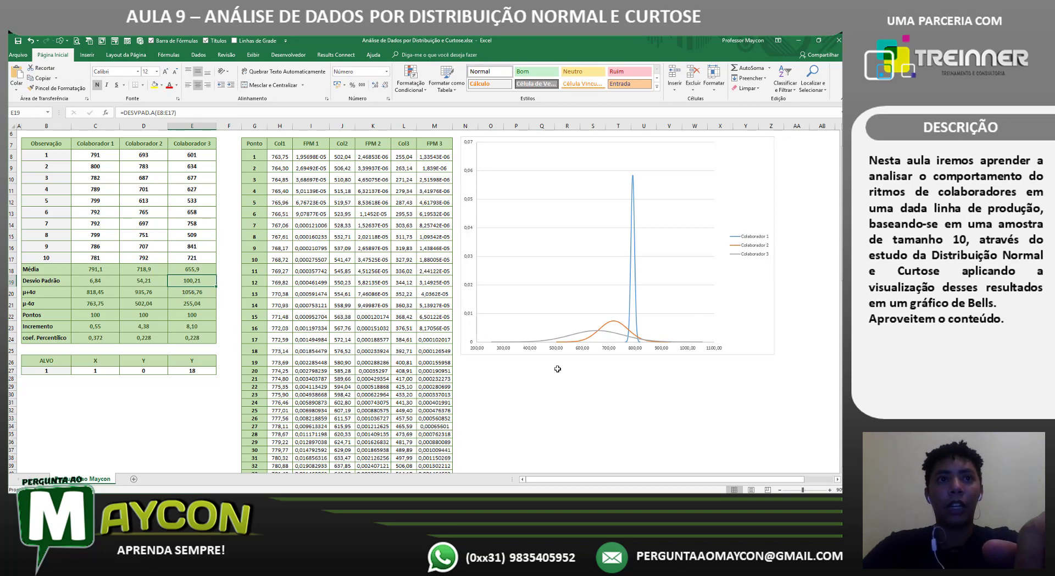
{"action": "scroll", "coordinate": [558, 368], "scroll_direction": "up", "scroll_amount": 2}
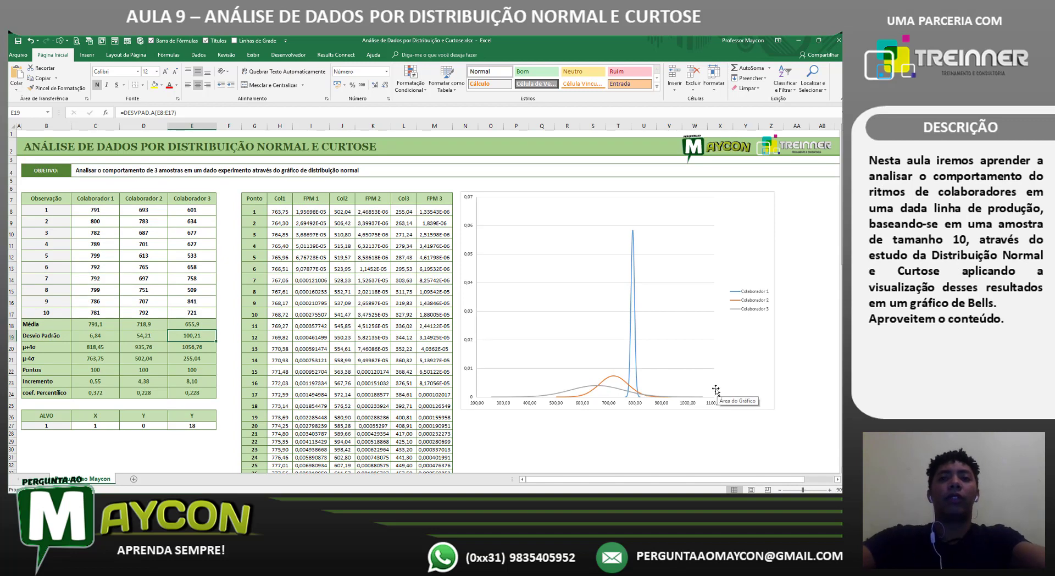